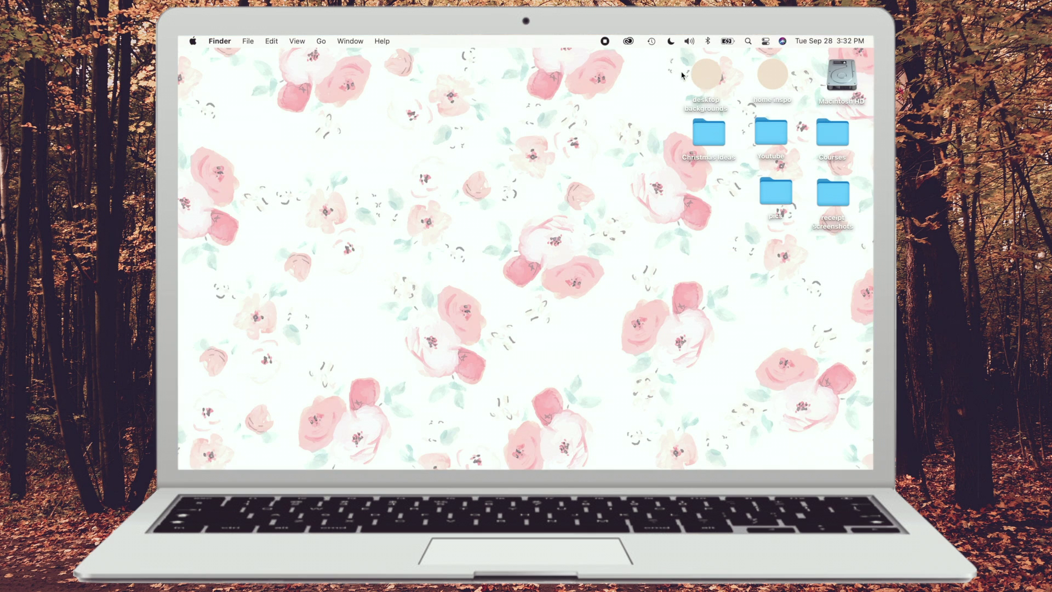
Rename the Christmas Ideas desktop folder to 'christmas ideas'
drag(682, 75, 794, 81)
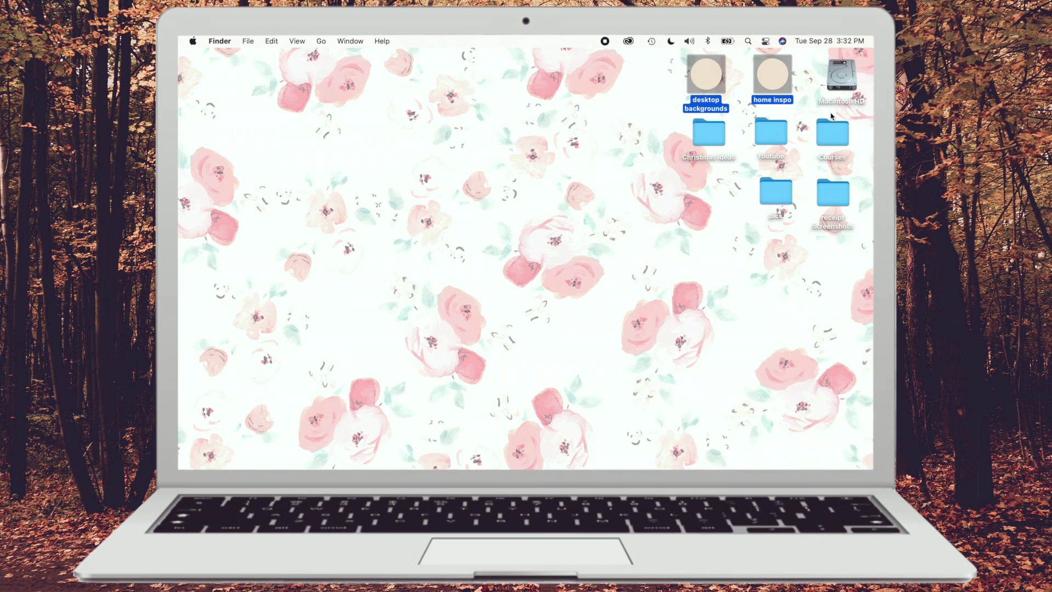
drag(682, 136, 830, 218)
click(799, 255)
click(775, 219)
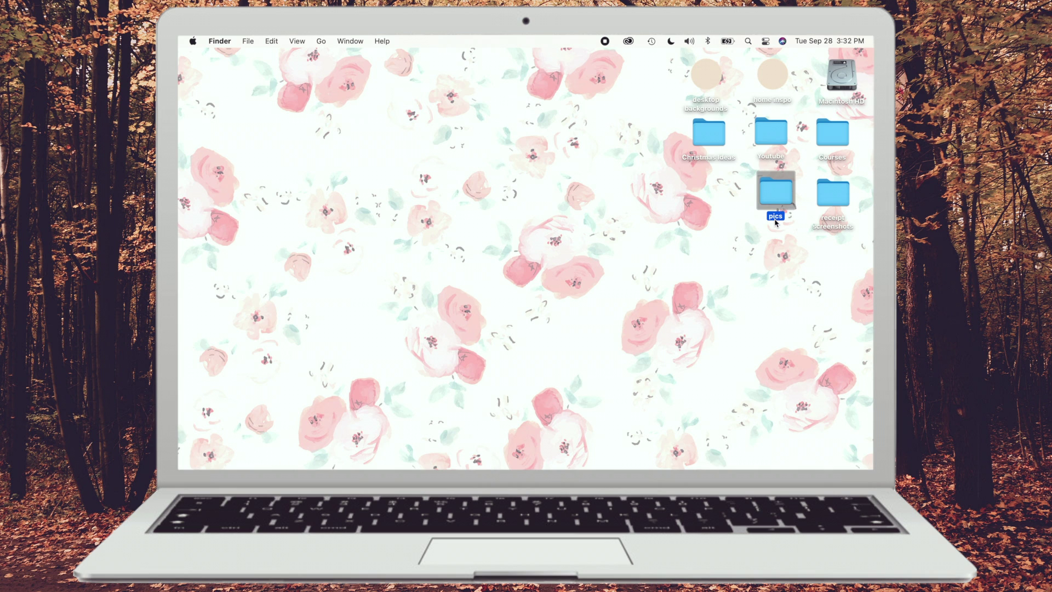
click(785, 261)
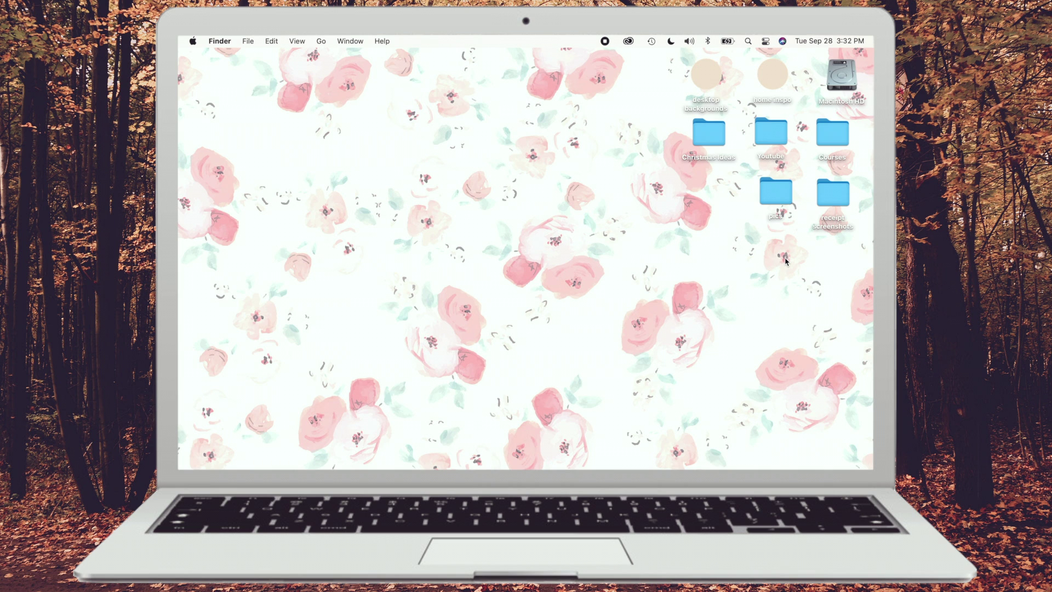
click(720, 159)
click(720, 159)
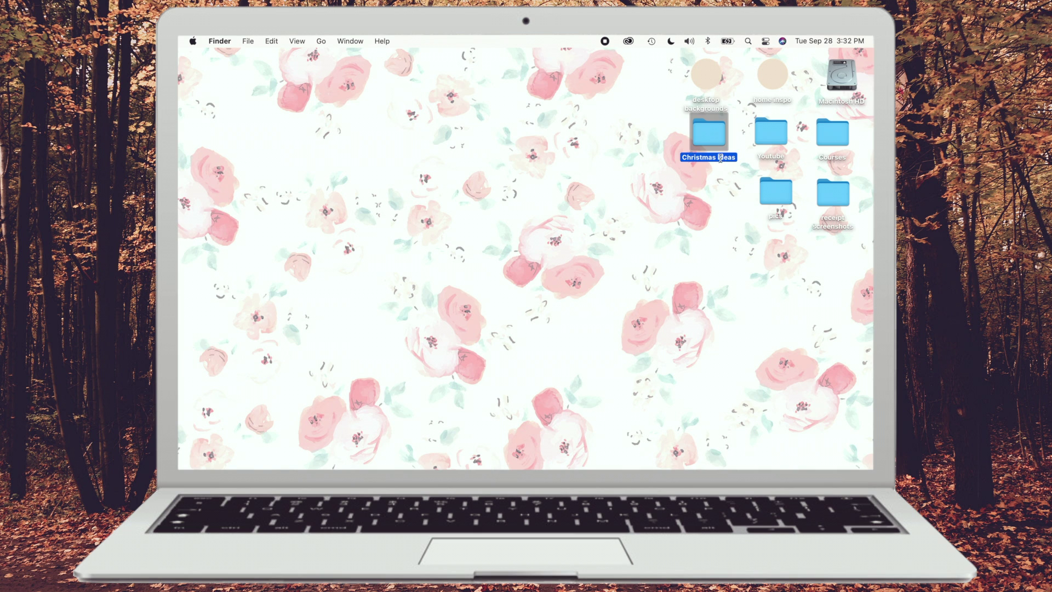
text(christmas ideas)
click(649, 201)
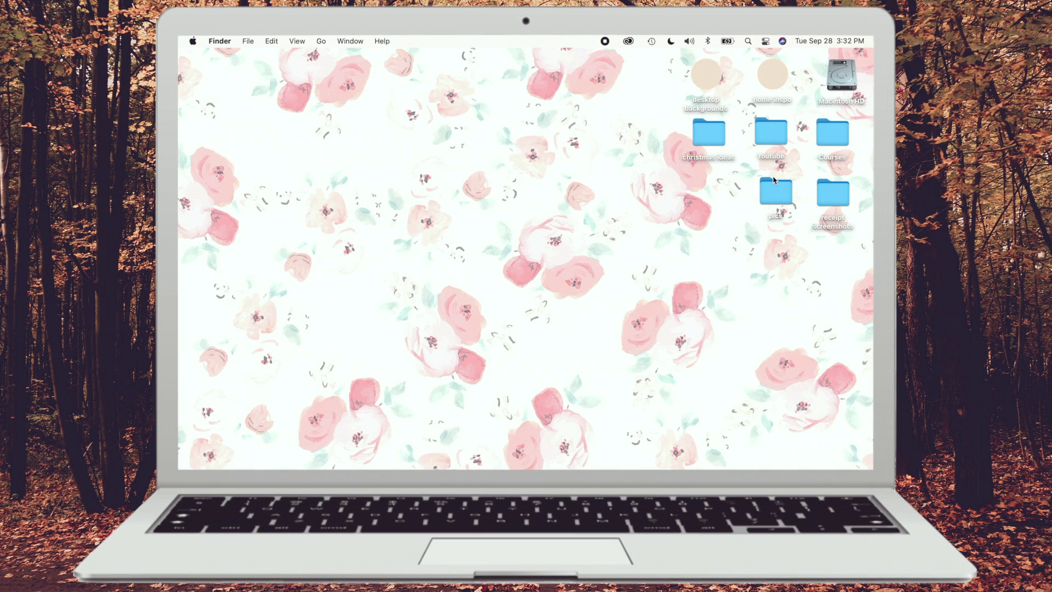
Rename the Youtube and Courses folders to 'youtube' and 'courses'
click(771, 158)
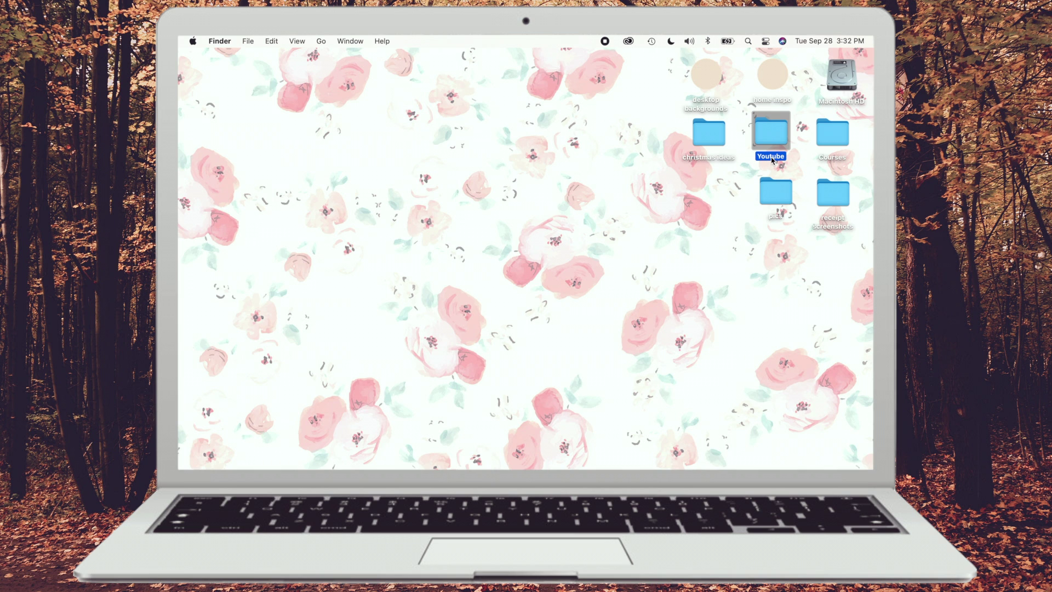
click(771, 157)
text(youtube)
click(834, 158)
click(832, 157)
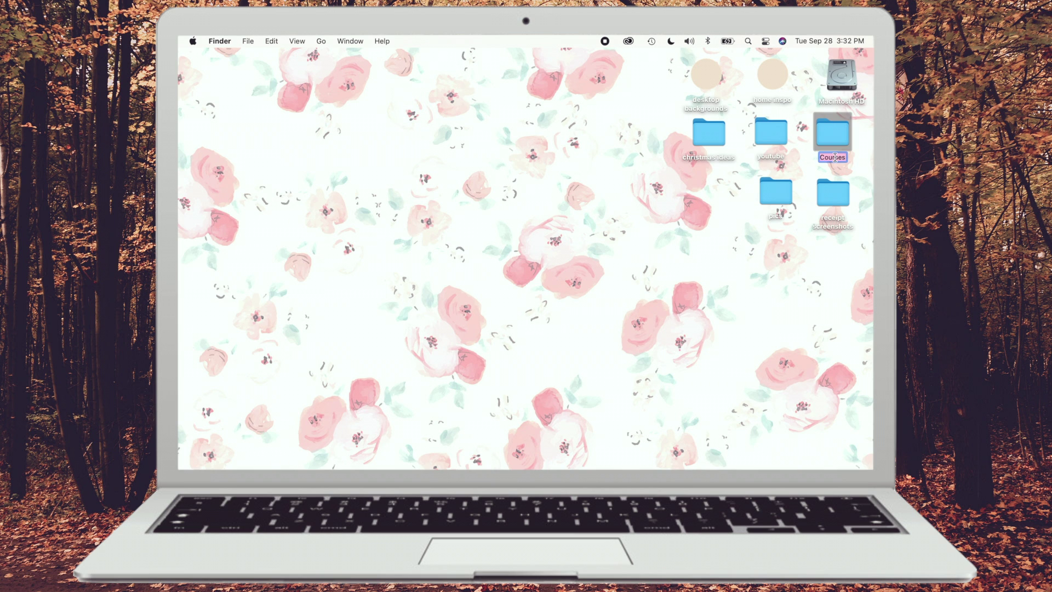
text(courses)
click(761, 287)
Rename the Macintosh HD drive to 'macintosh HD'
click(841, 101)
key(Return)
text(macintosh HD)
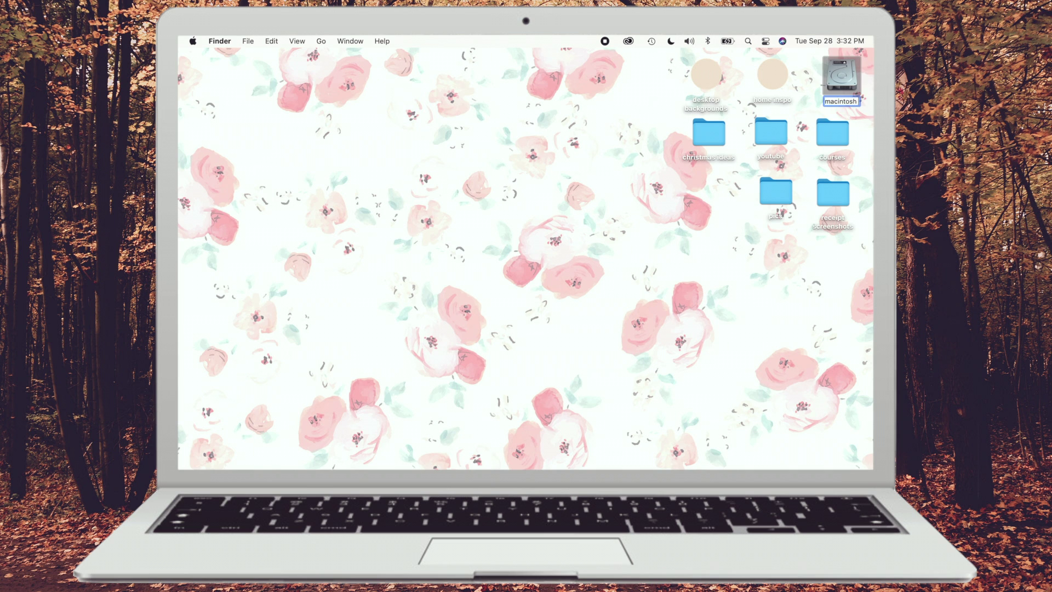
click(707, 244)
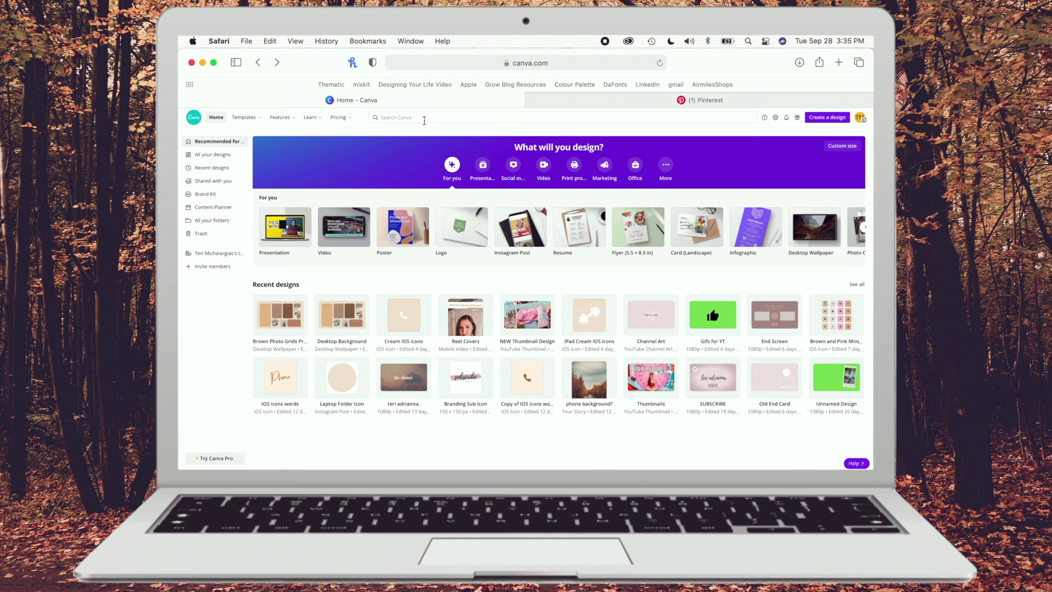
Search Canva for 'desktop wallpaper' and scroll through the Desktop Wallpaper template results
click(422, 118)
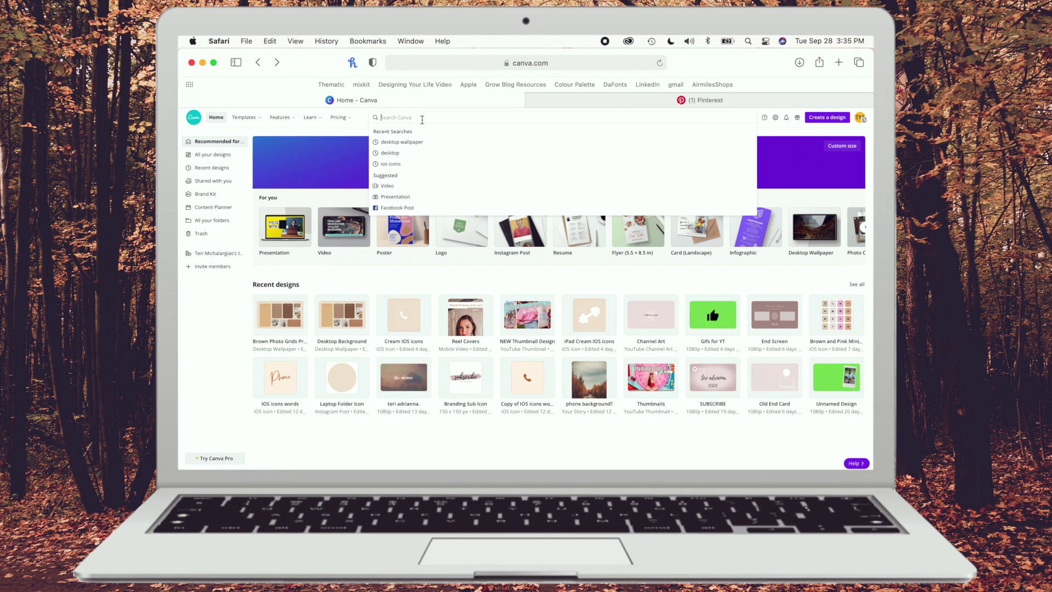
text(de)
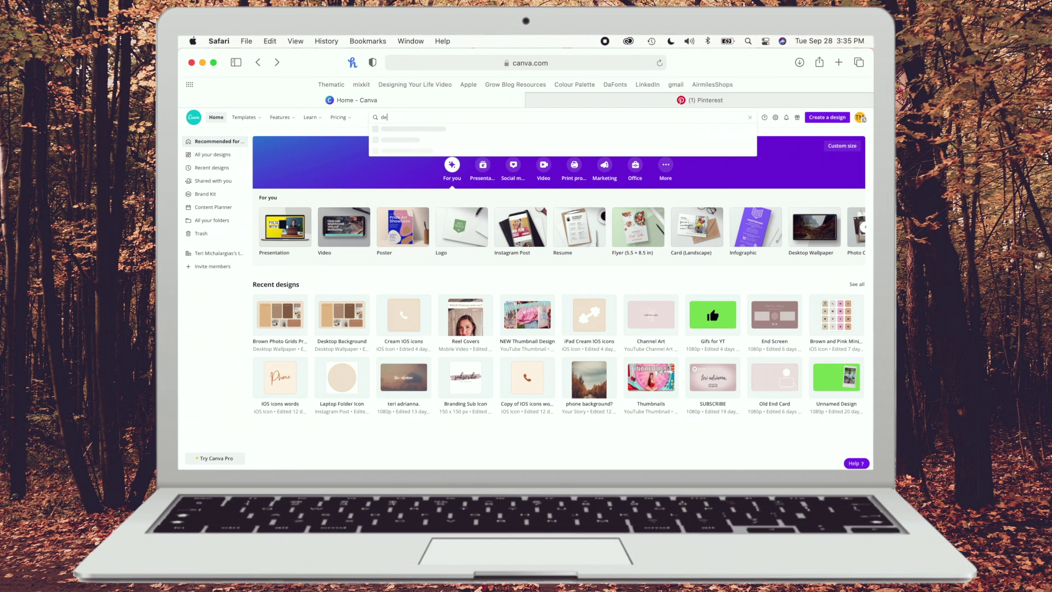
text(sktop w)
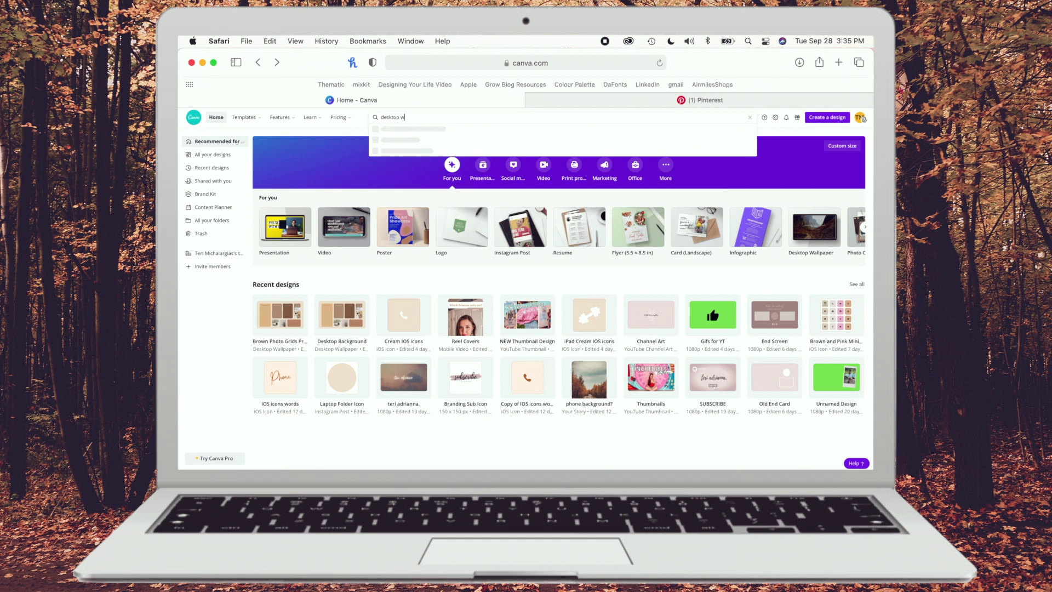
text(allpaper)
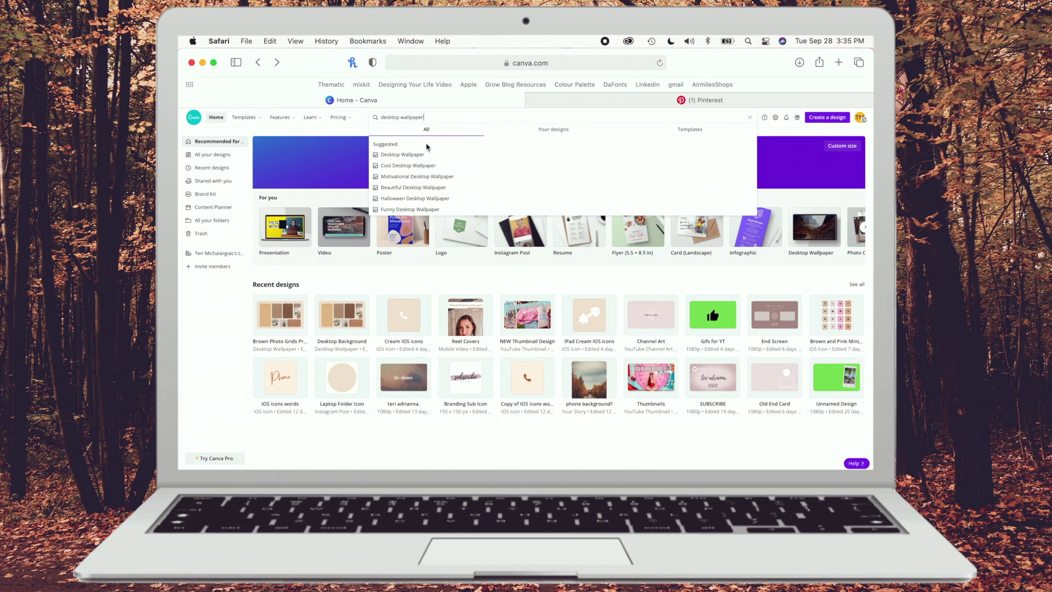
click(429, 155)
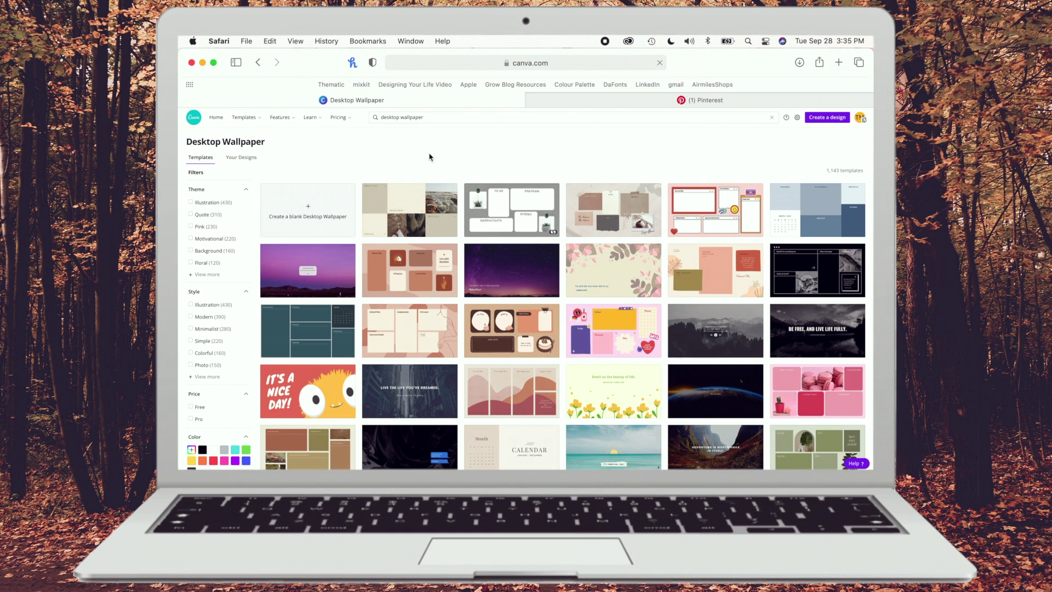
scroll(429, 157, down, 2)
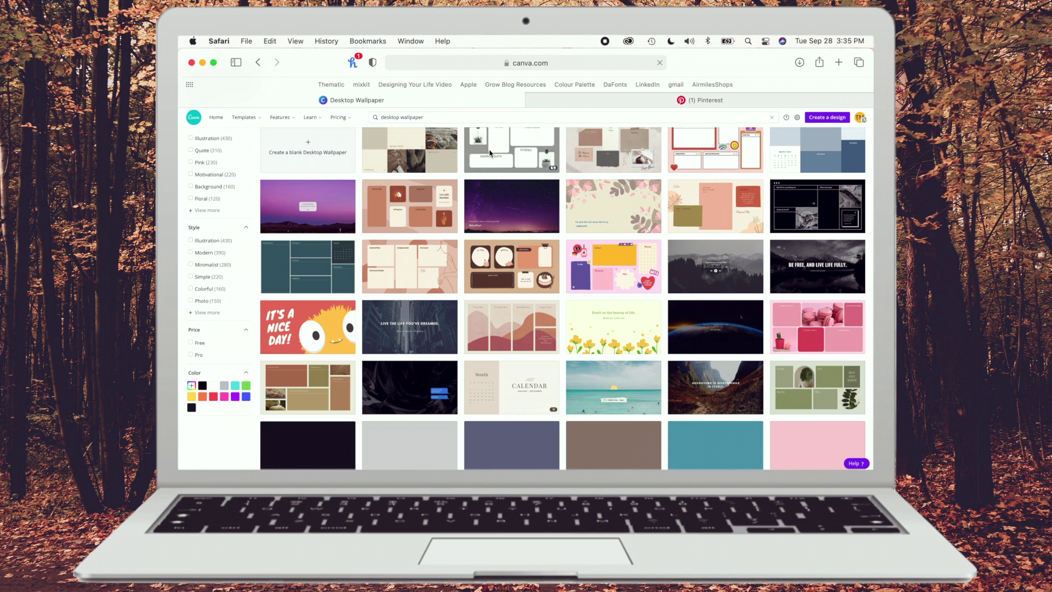
scroll(514, 250, up, 2)
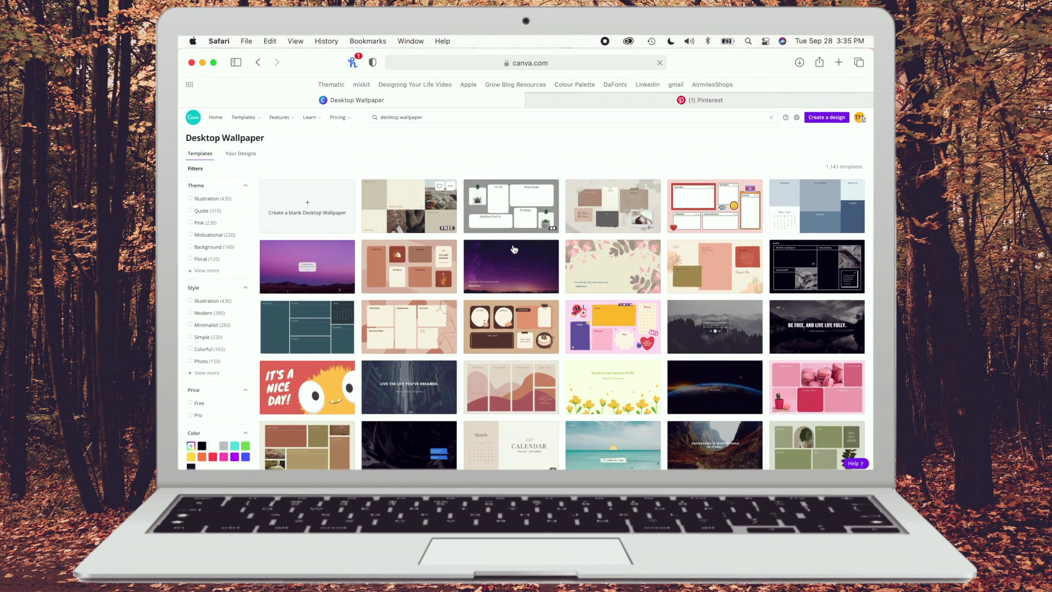
scroll(513, 250, up, 1)
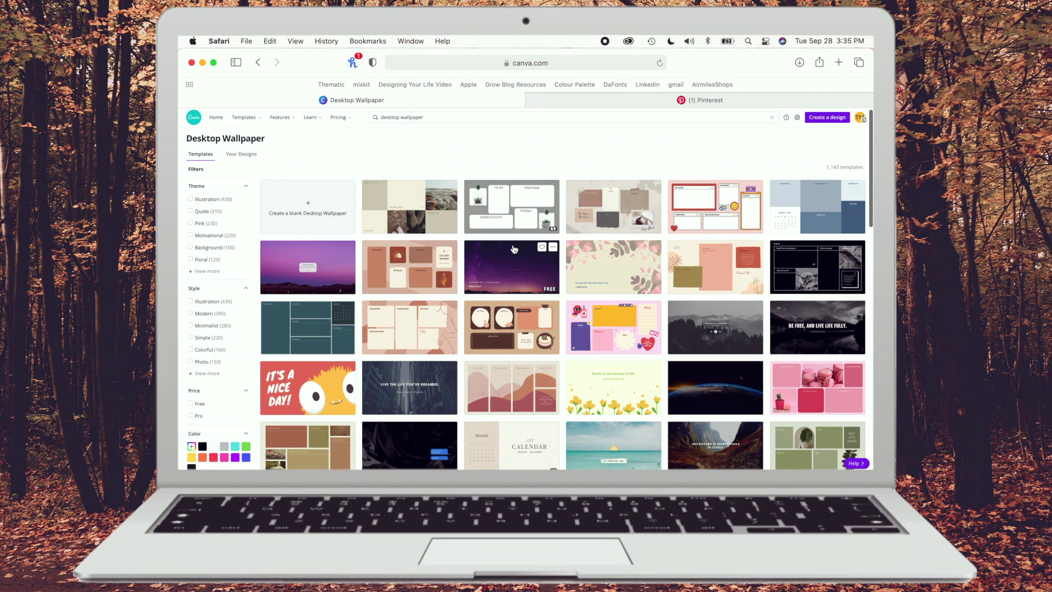
scroll(513, 250, down, 8)
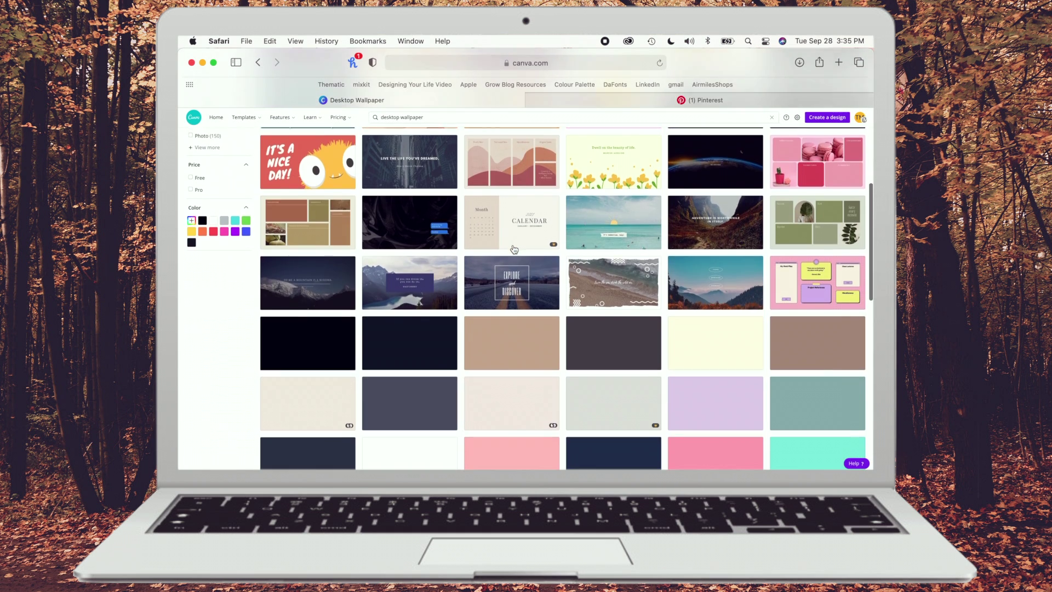
scroll(514, 250, down, 4)
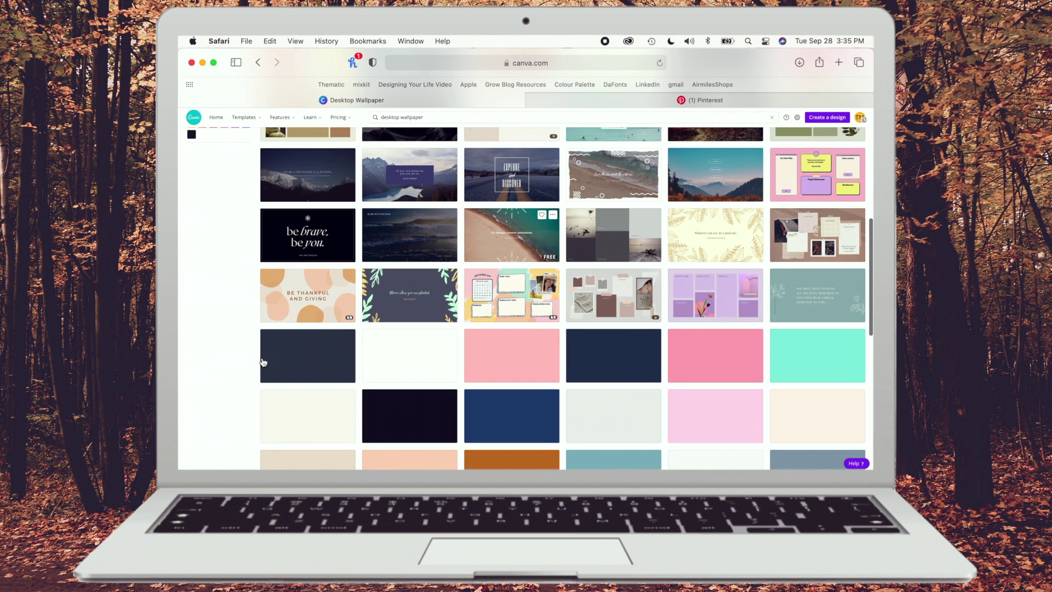
scroll(263, 362, down, 3)
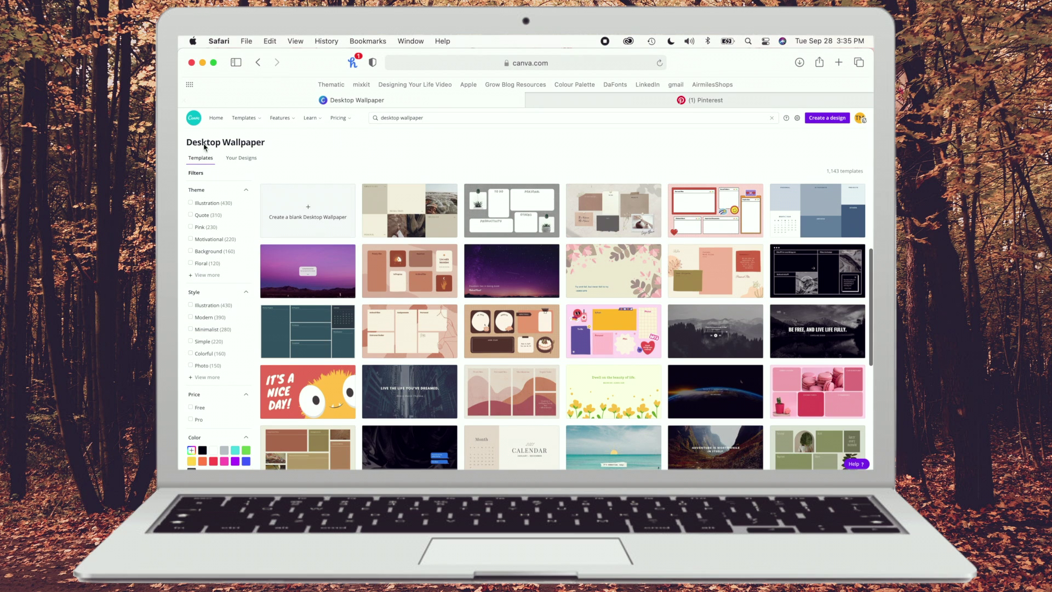
Open the Brown Photo Grids design from Canva Home and scroll through its pages
click(194, 118)
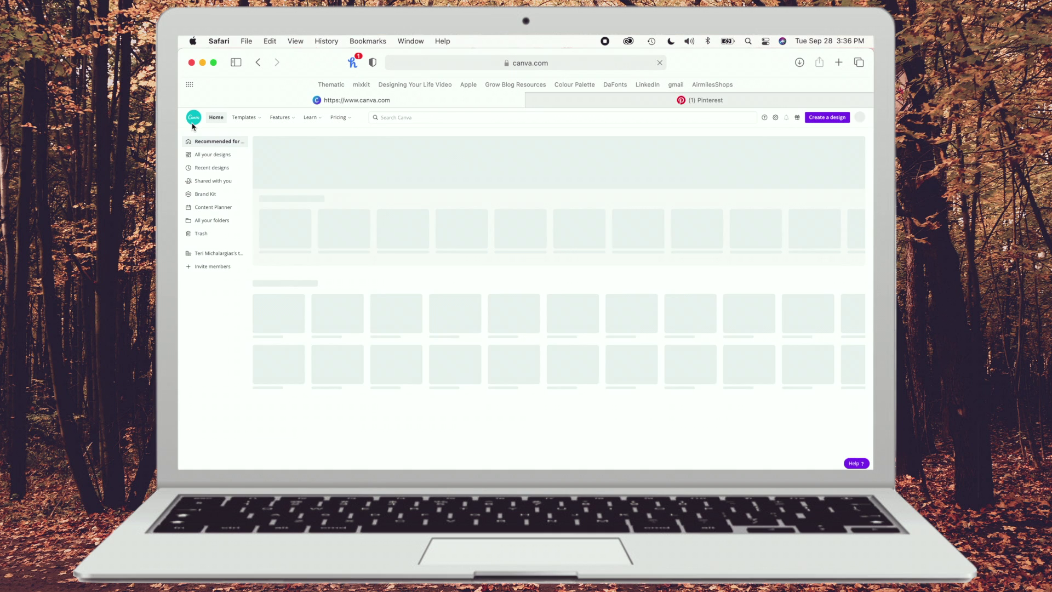
click(284, 321)
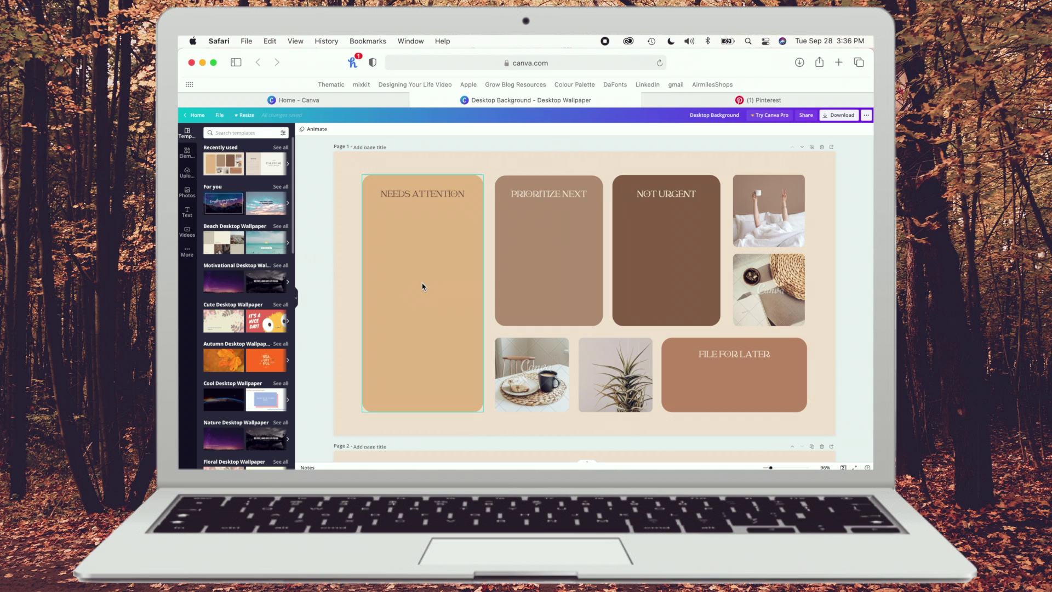
scroll(421, 286, down, 10)
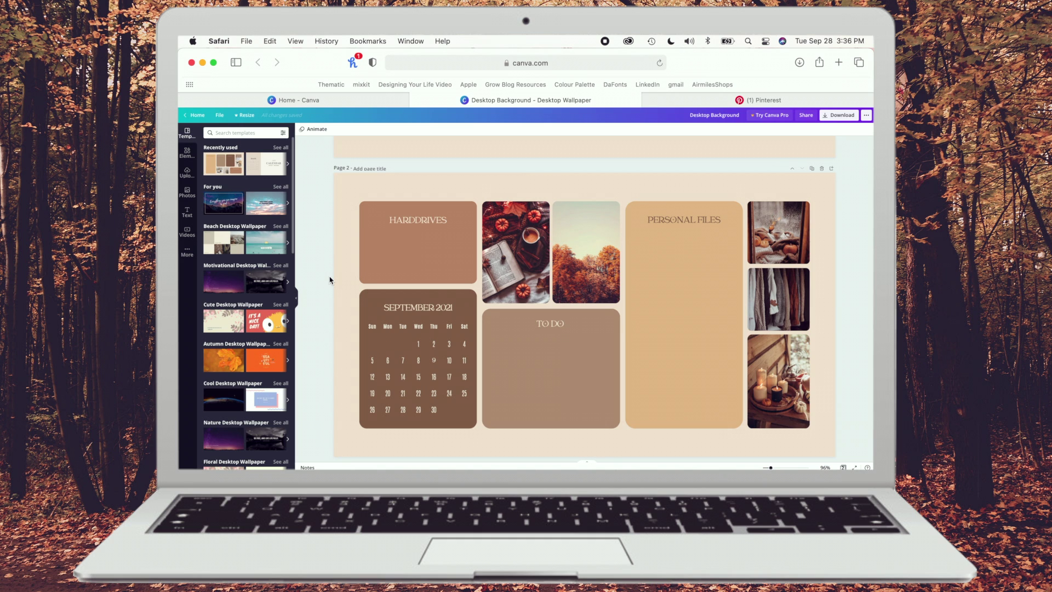
scroll(330, 280, up, 10)
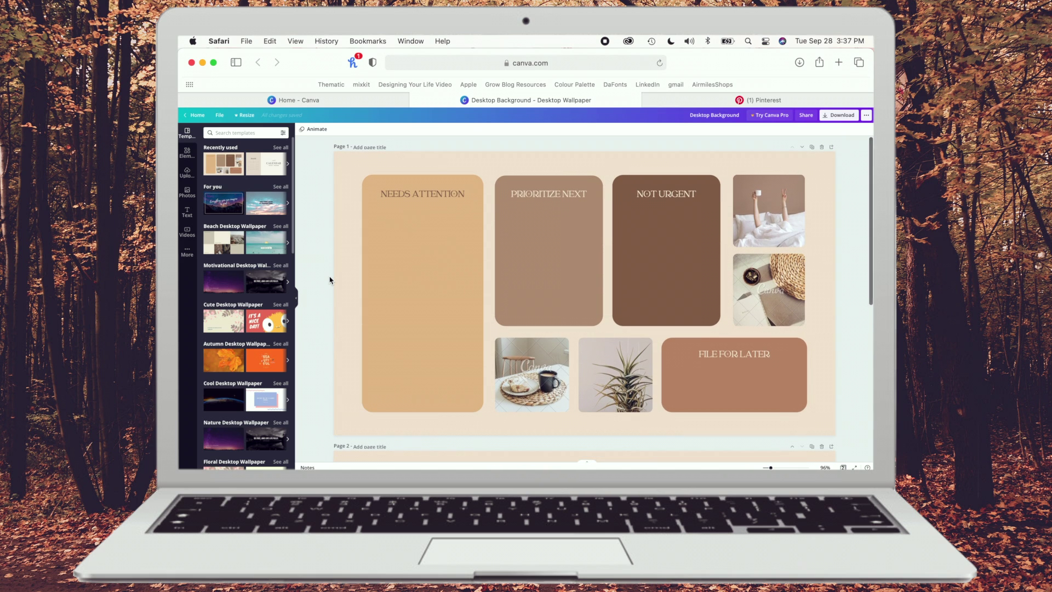
click(401, 283)
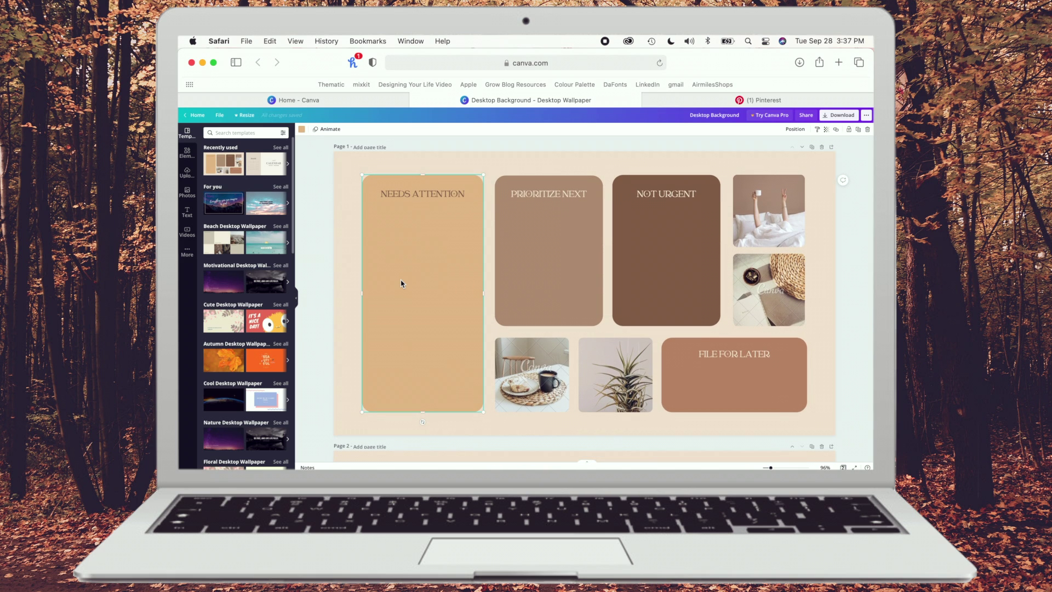
Retype the tan card's NEEDS ATTENTION heading as 'PERSONAL FILES'
click(414, 192)
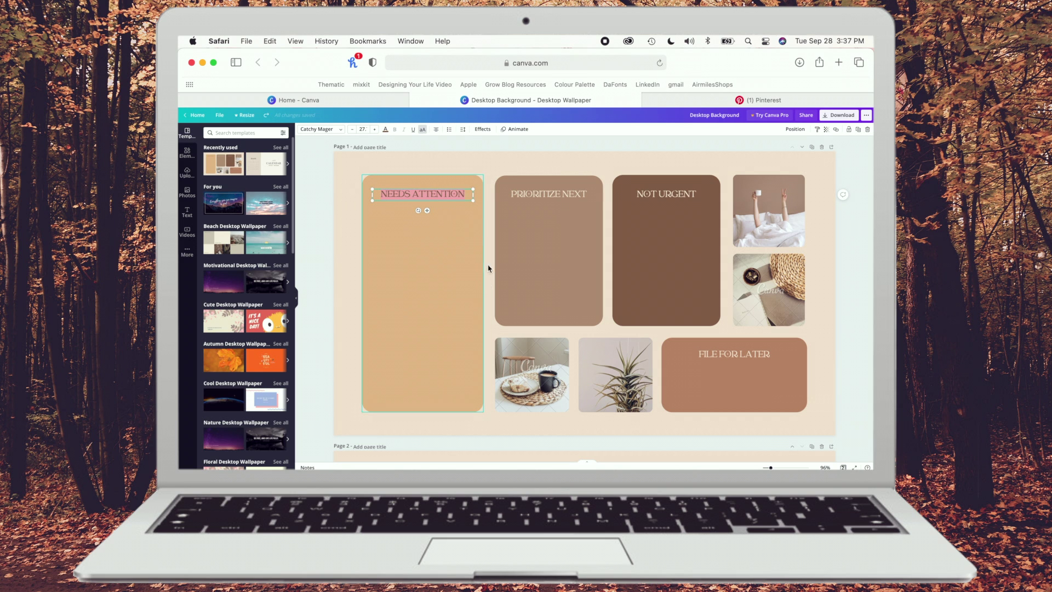
scroll(485, 283, down, 5)
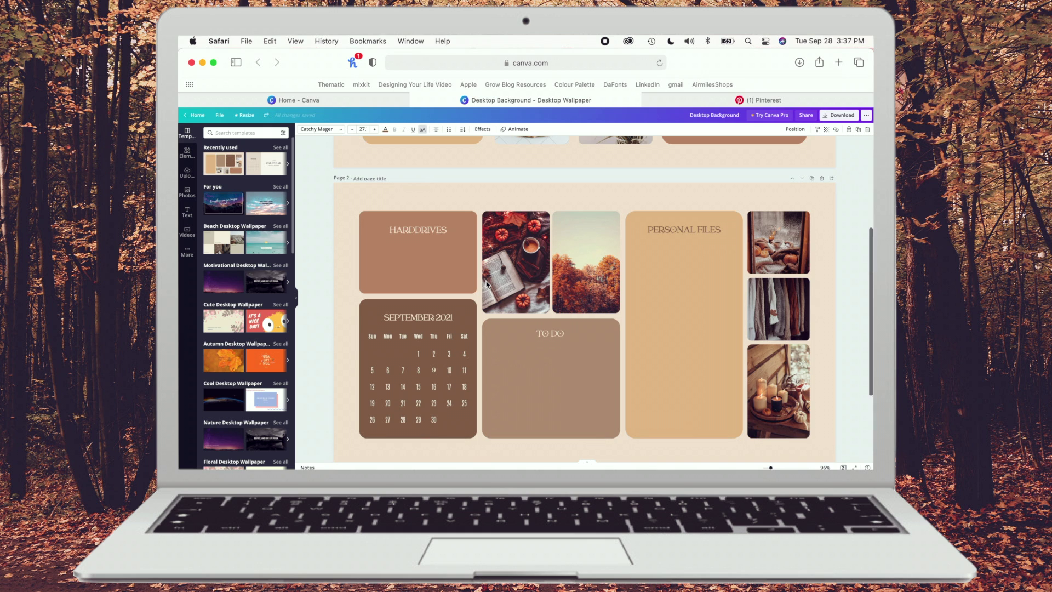
scroll(486, 284, up, 5)
key(Return)
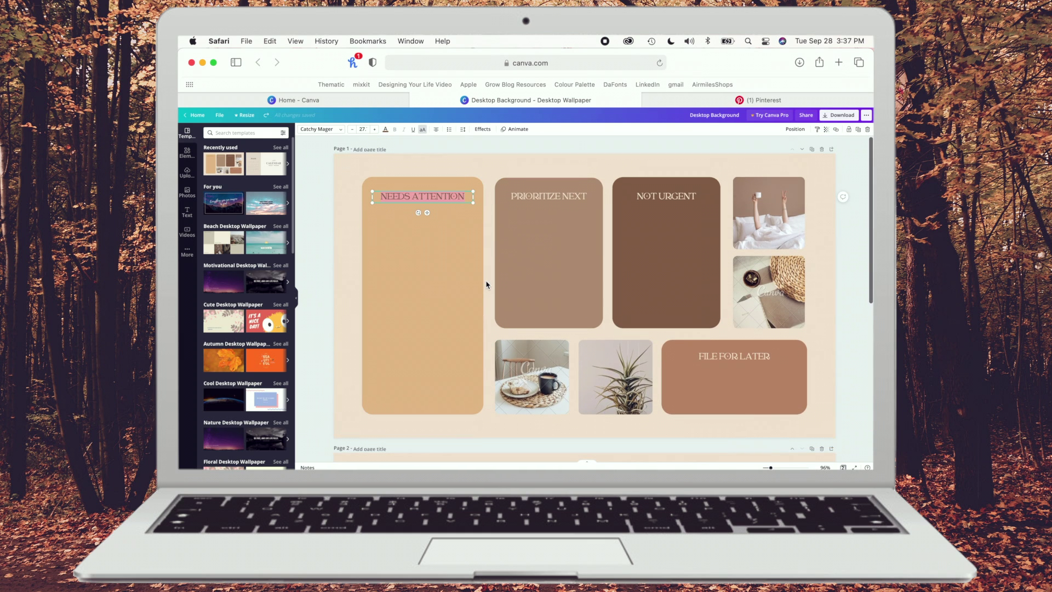
text(PERSONA)
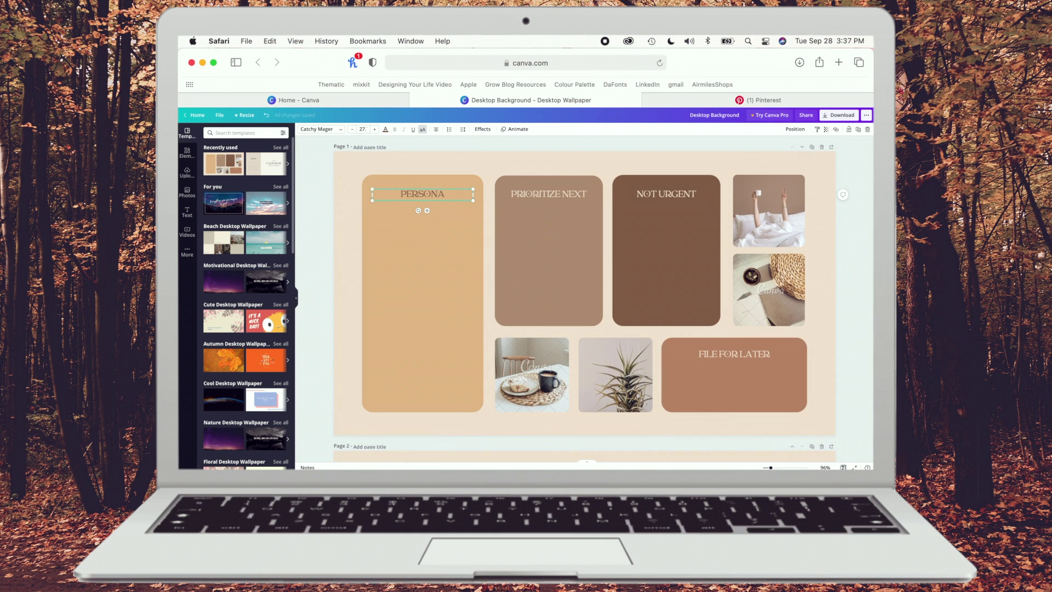
text(L FILES)
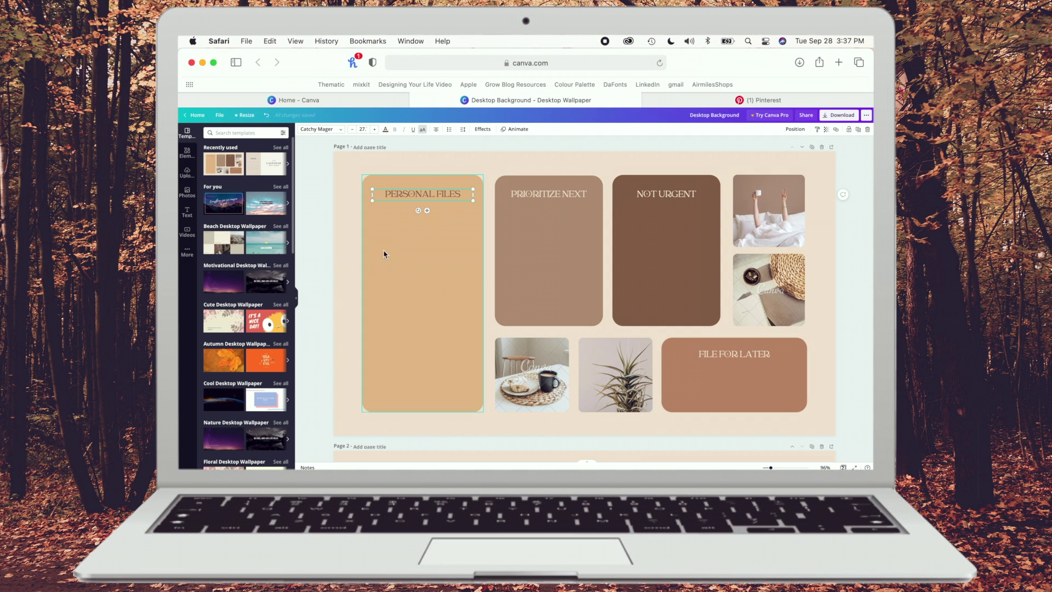
click(449, 195)
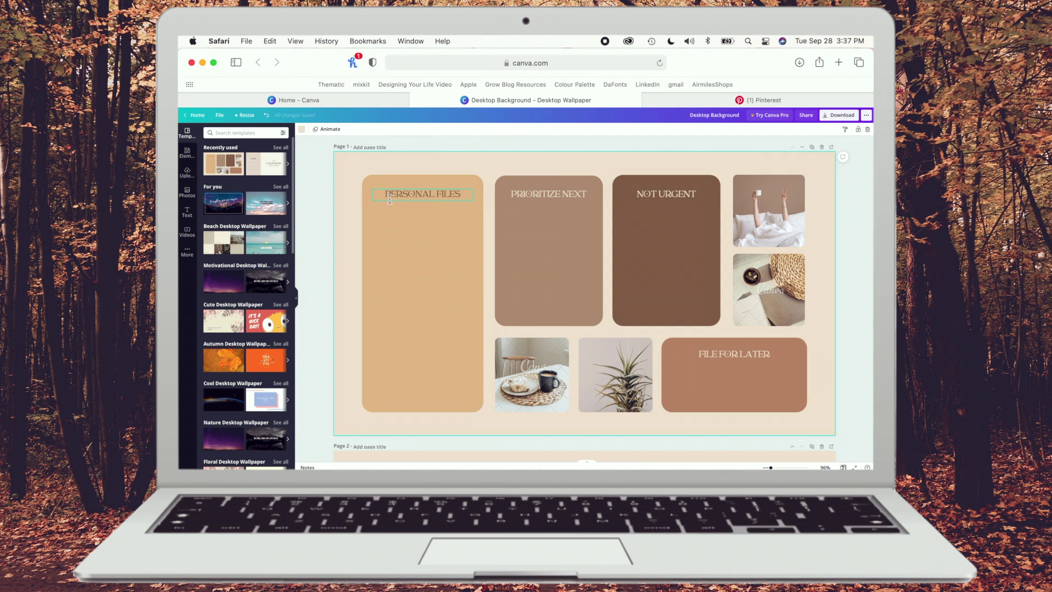
click(402, 236)
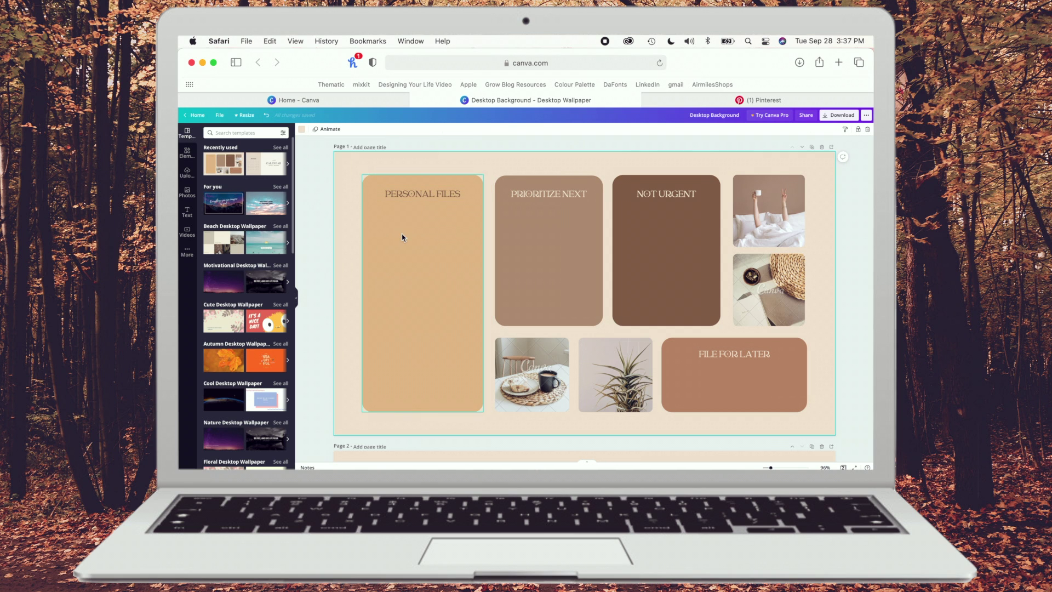
Group the PERSONAL FILES heading with its tan card and nudge it left
shift+click(401, 199)
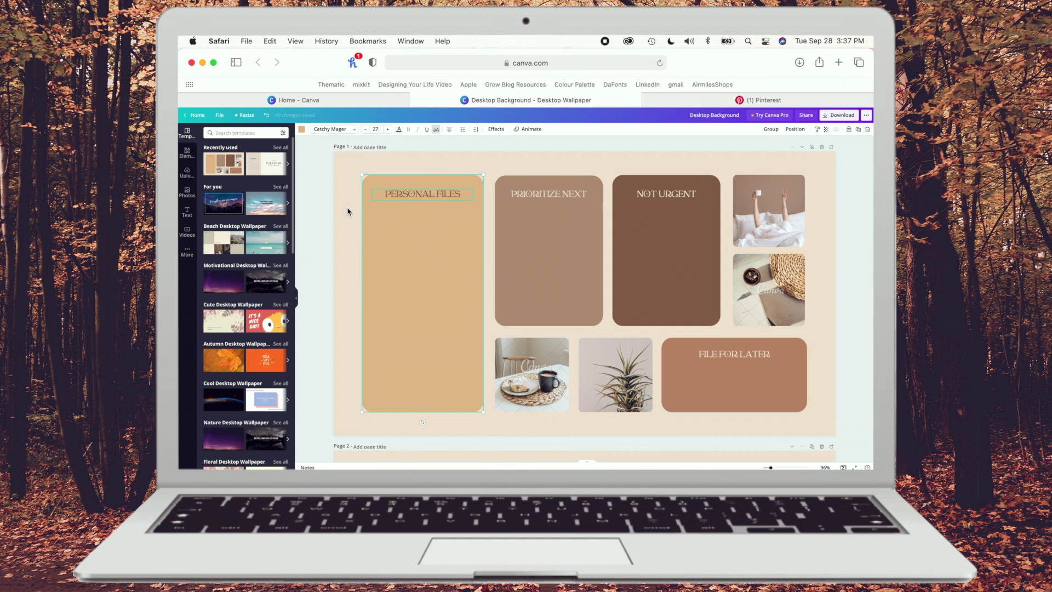
click(388, 238)
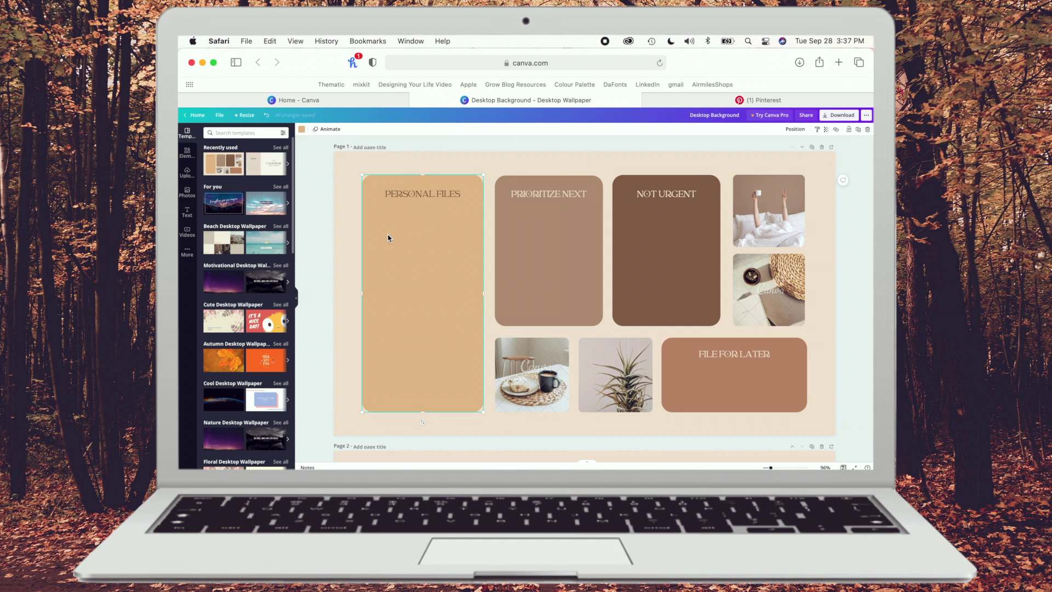
shift+click(403, 193)
click(397, 267)
shift+click(424, 196)
click(772, 130)
drag(499, 233, 416, 228)
Group the PRIORITIZE NEXT, NOT URGENT and FILE FOR LATER headings with their cards
click(529, 272)
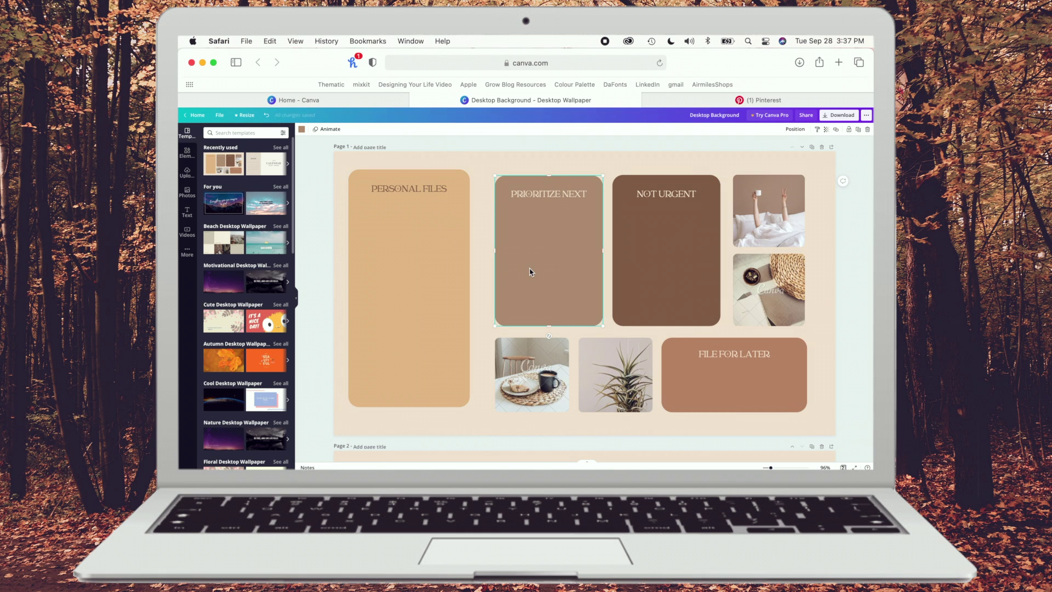
click(542, 194)
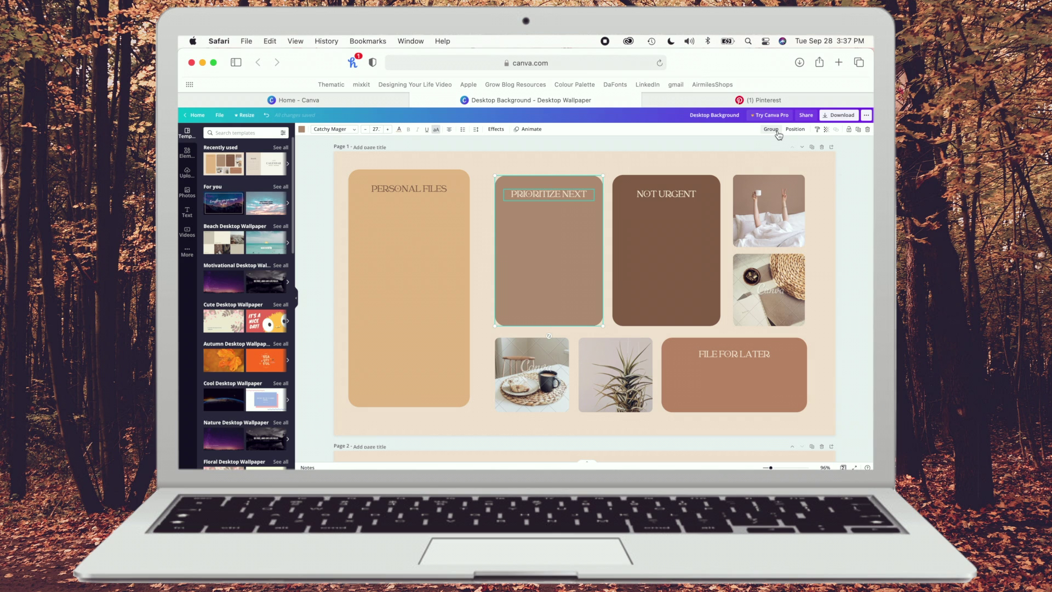
click(704, 244)
shift+click(658, 194)
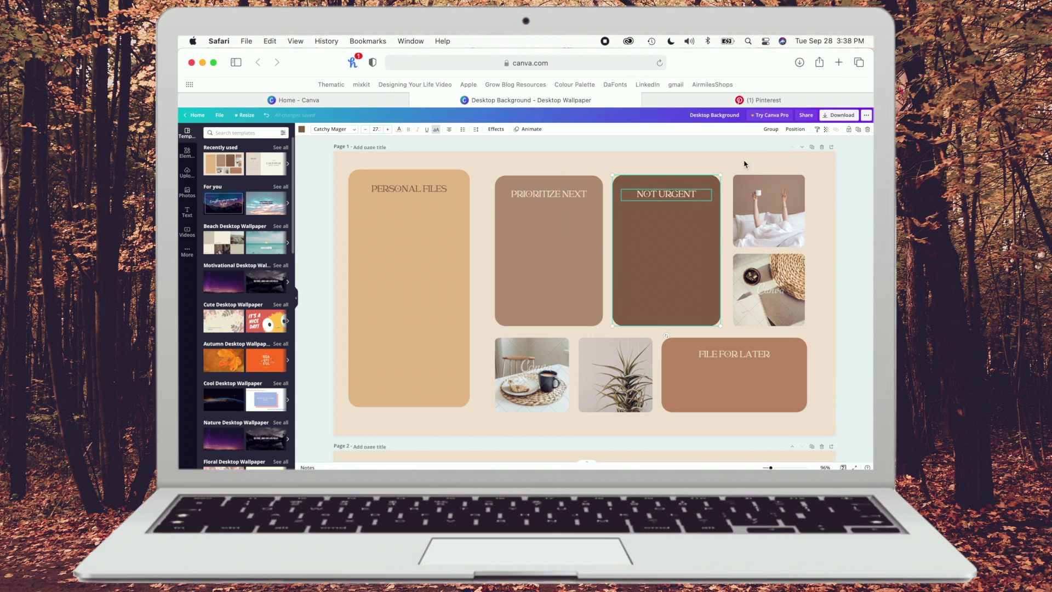
click(771, 129)
click(750, 373)
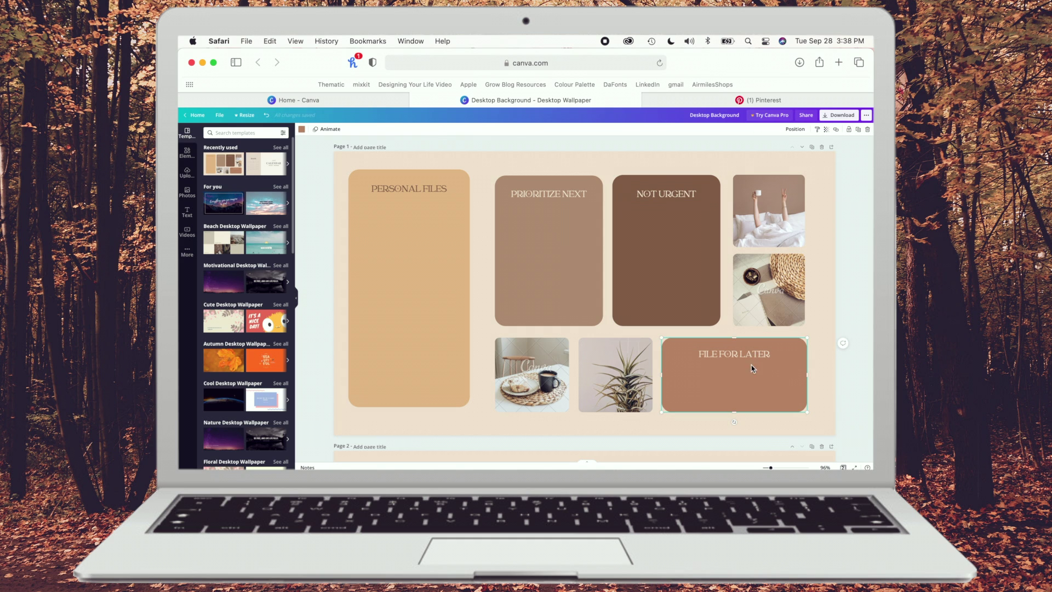
shift+click(748, 354)
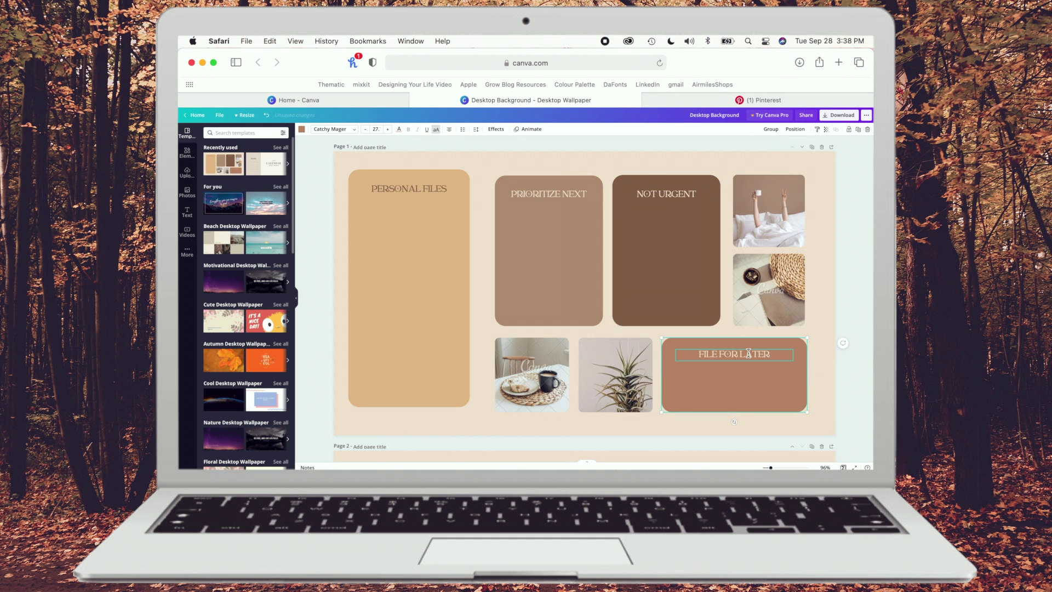
click(771, 129)
Move FILE FOR LATER to the top-left and PERSONAL FILES to the right side
drag(706, 386, 415, 315)
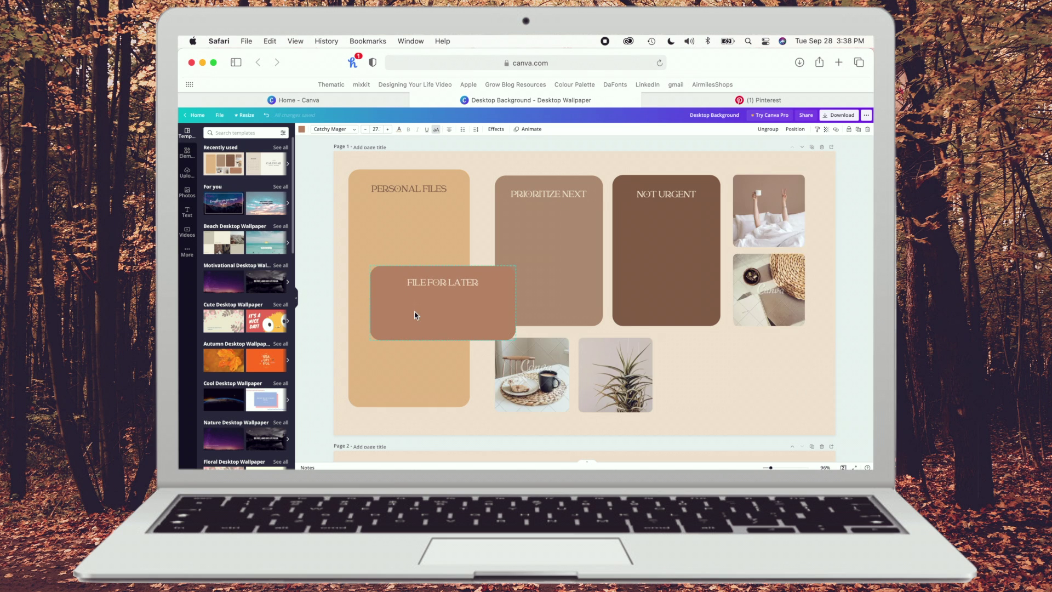
scroll(415, 315, down, 5)
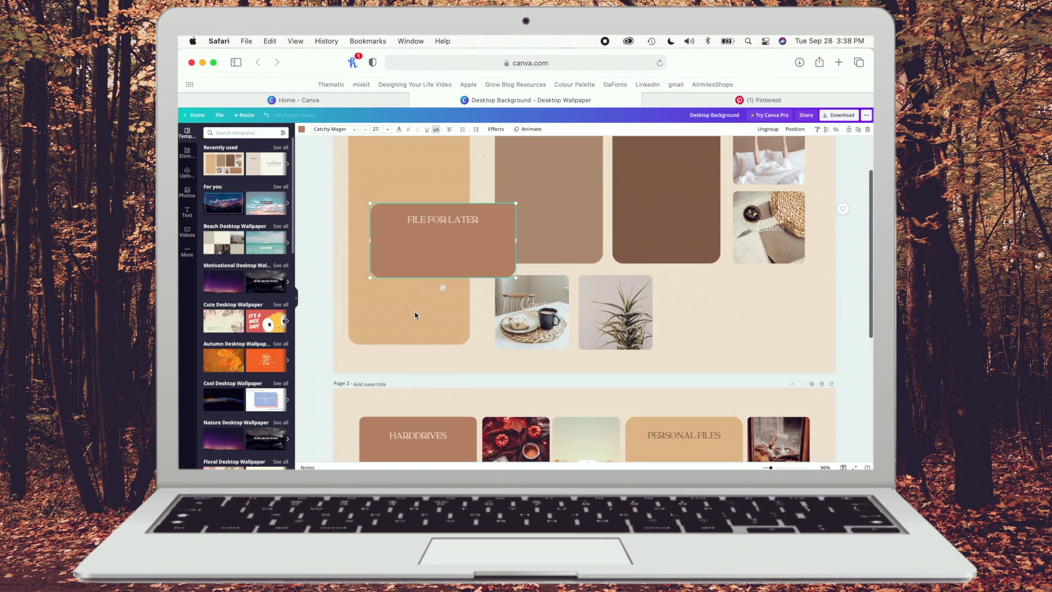
scroll(414, 315, up, 3)
drag(416, 312, 424, 212)
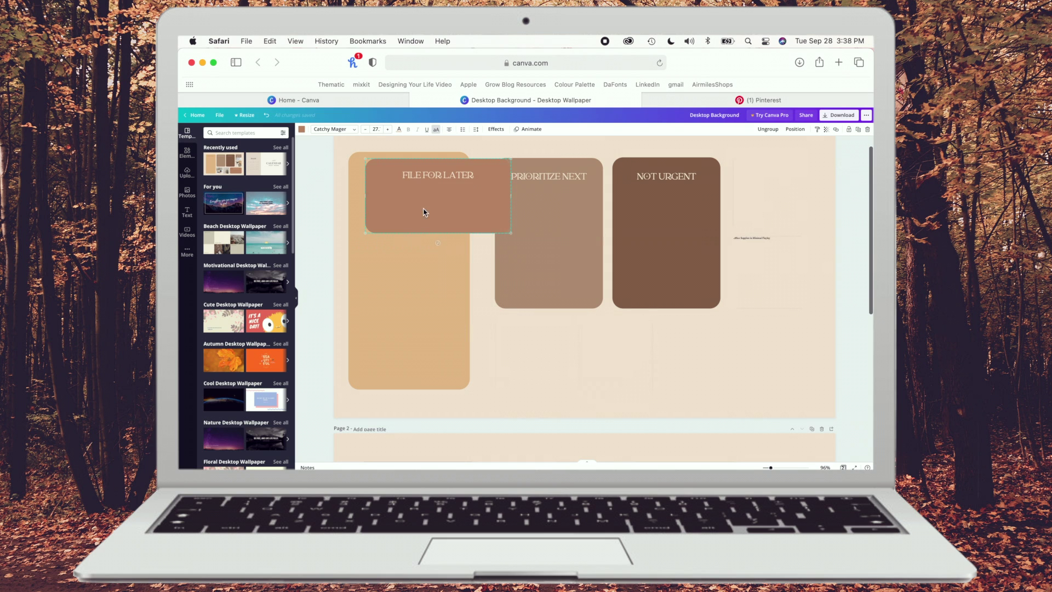
drag(415, 338, 672, 347)
scroll(673, 348, down, 5)
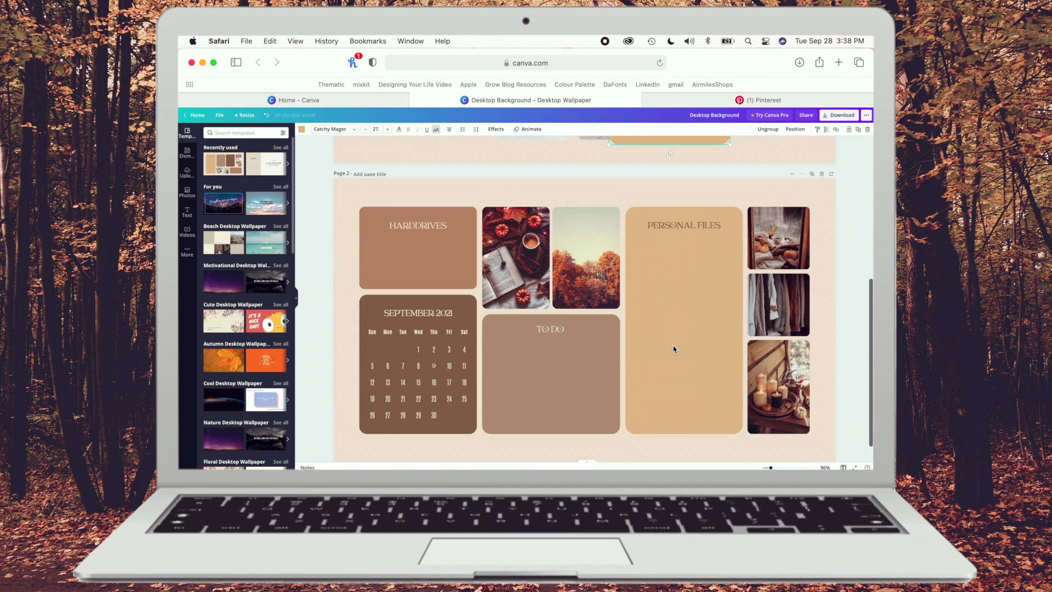
scroll(674, 349, up, 5)
drag(634, 277, 525, 383)
Move the plant and coffee photos beside FILE FOR LATER; reposition PRIORITIZE NEXT and NOT URGENT
click(593, 377)
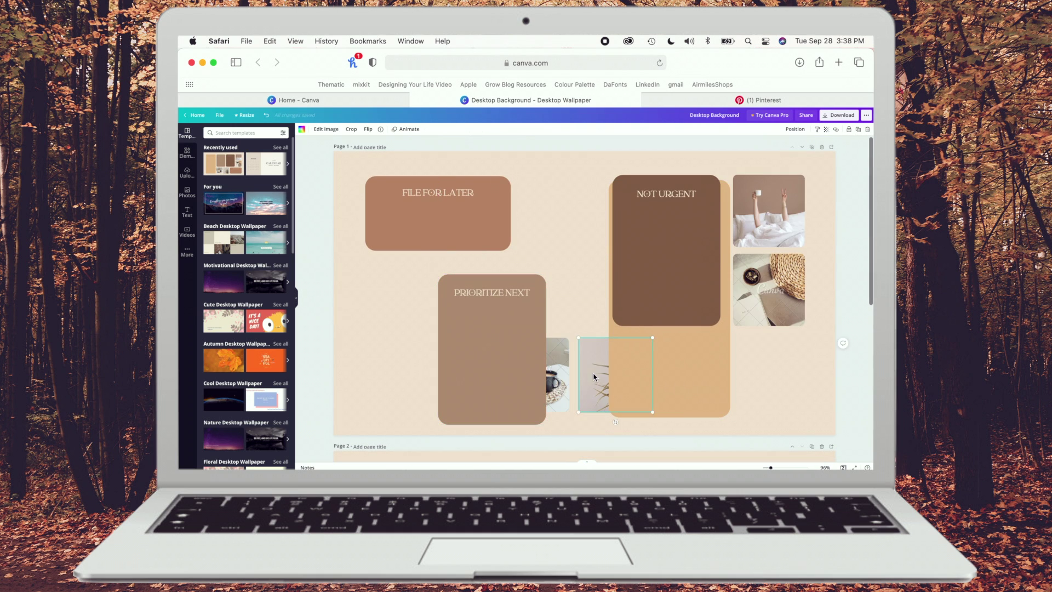
shift+click(560, 373)
drag(560, 364, 554, 227)
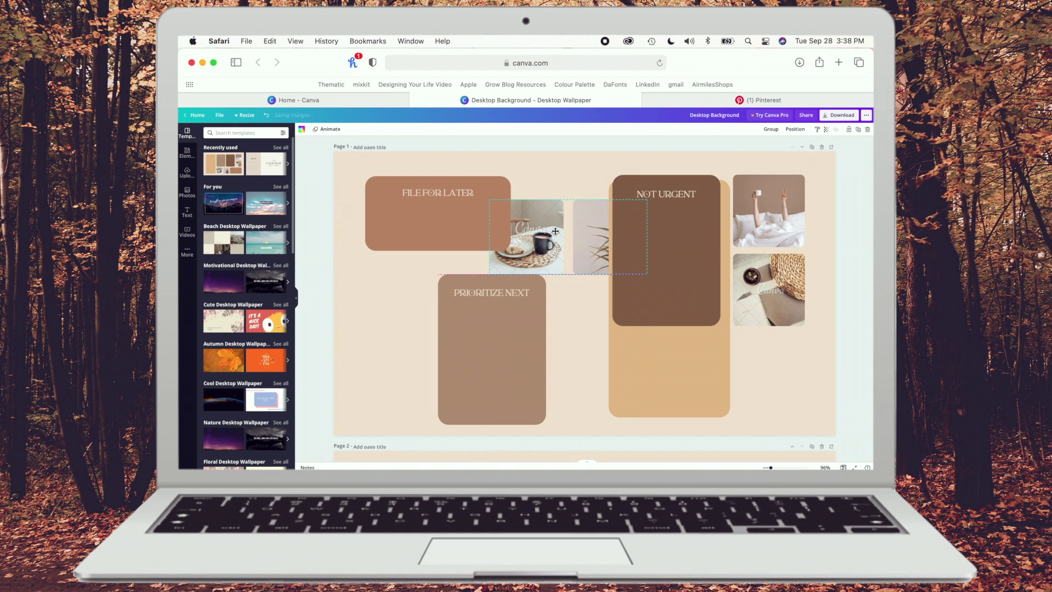
click(489, 341)
drag(489, 341, 540, 337)
drag(662, 237, 375, 329)
Delete the plant and basket photos and place the coffee photo at top middle
click(574, 222)
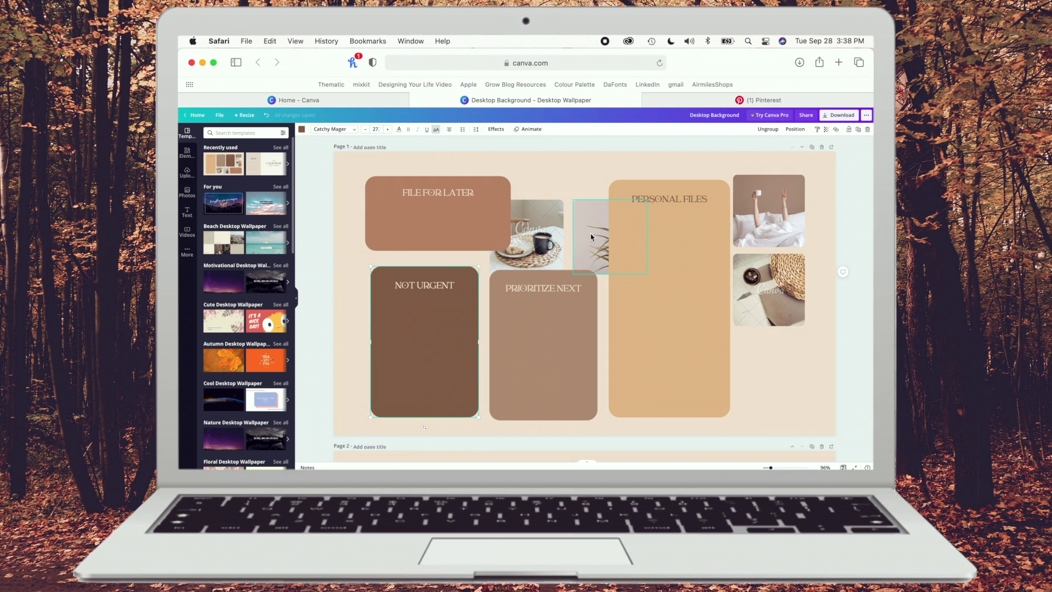
key(Delete)
key(Delete)
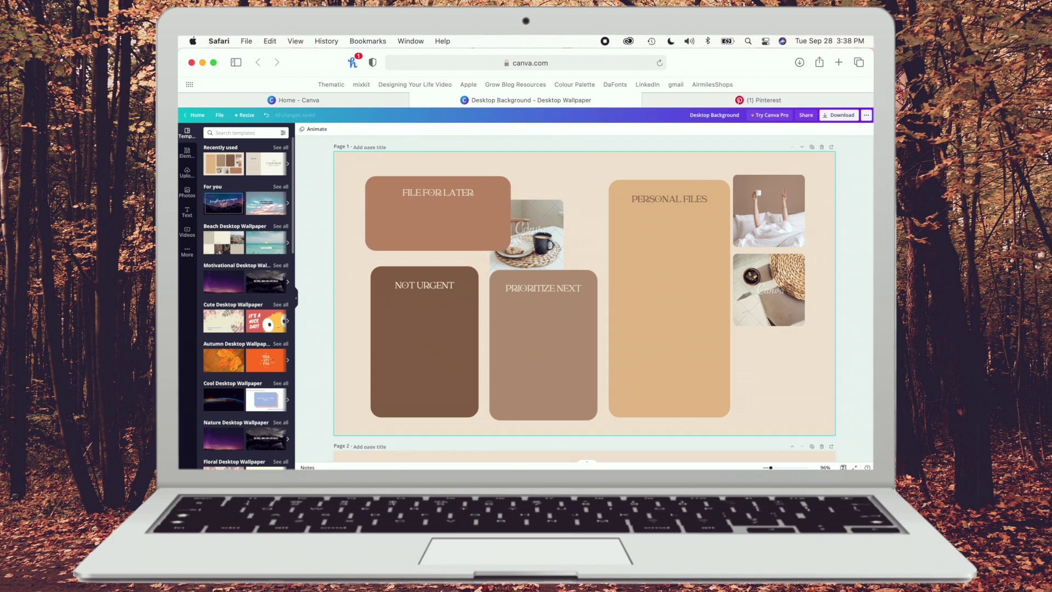
drag(540, 229, 569, 208)
click(782, 321)
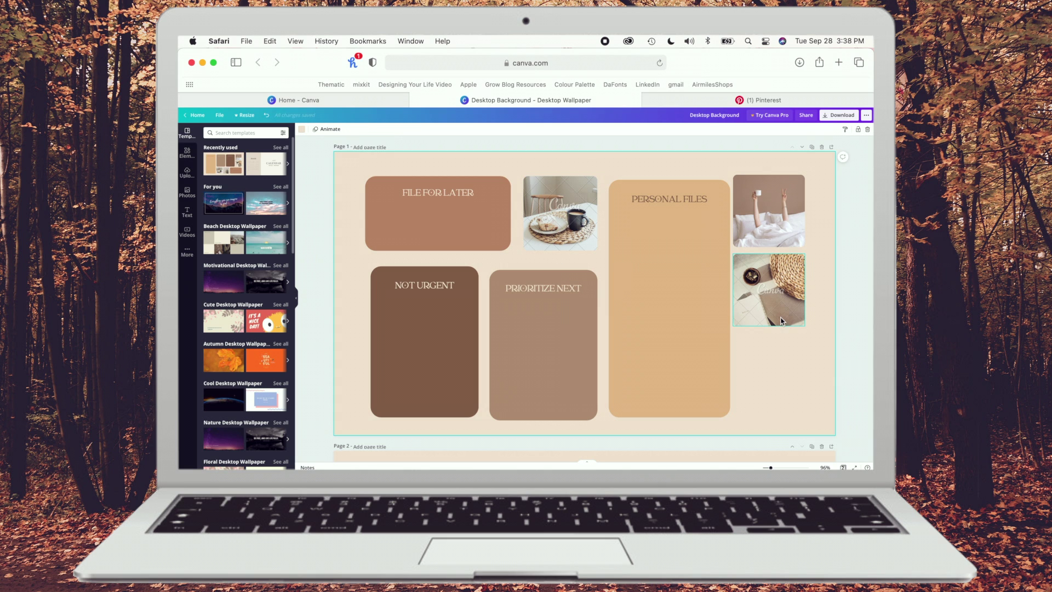
key(Delete)
key(Delete)
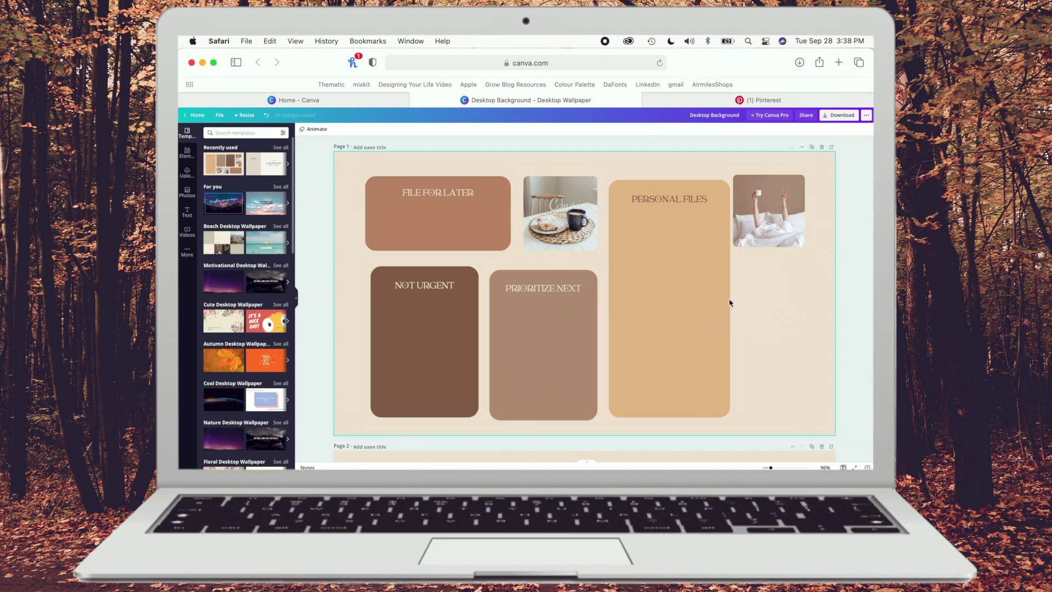
drag(724, 301, 707, 299)
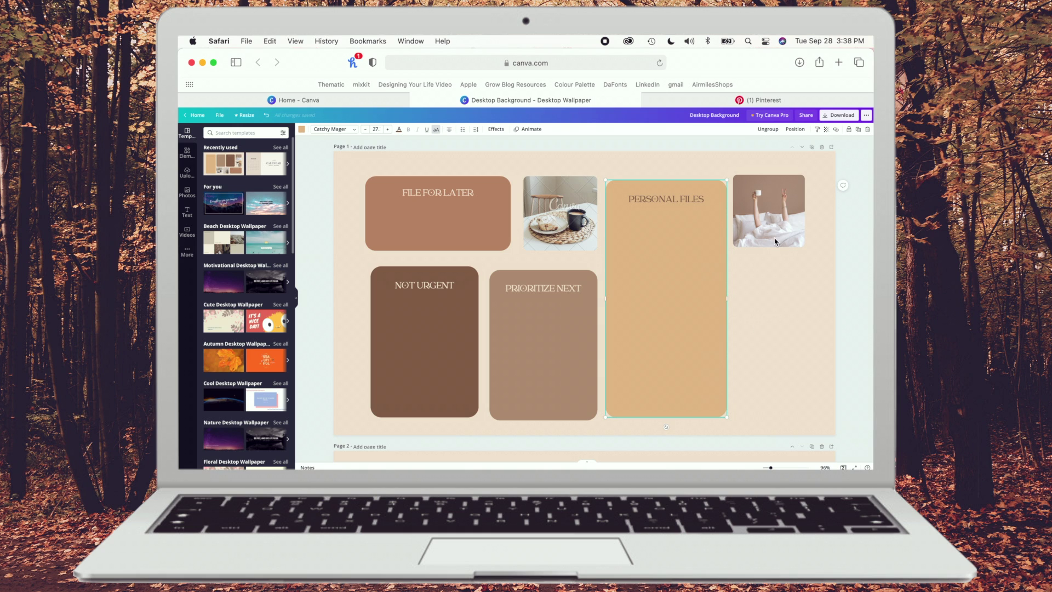
Resize the PERSONAL FILES card to fit the right column
drag(718, 244, 718, 239)
scroll(739, 346, down, 1)
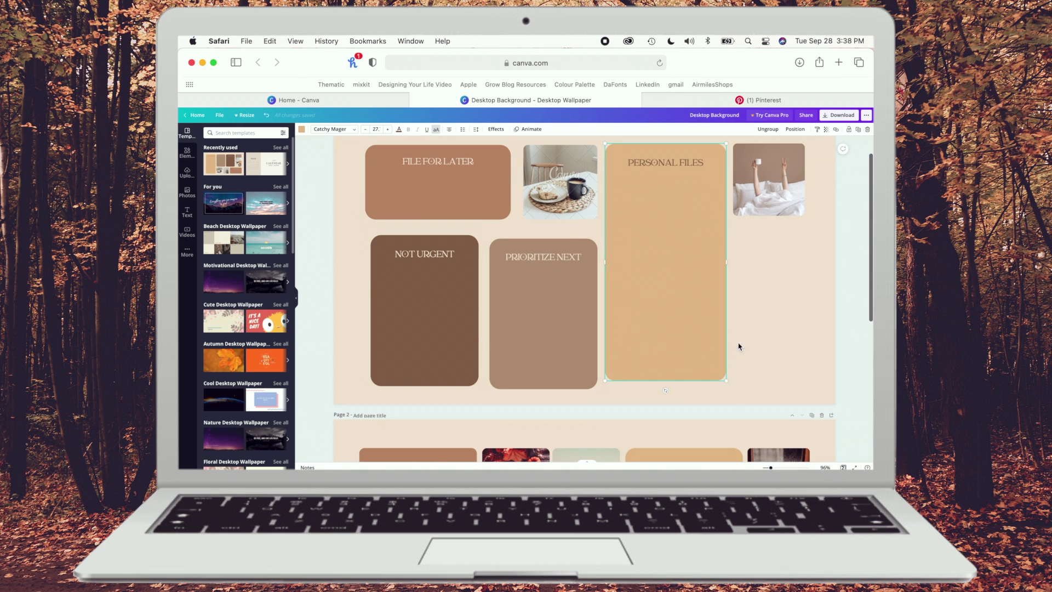
drag(726, 382, 730, 392)
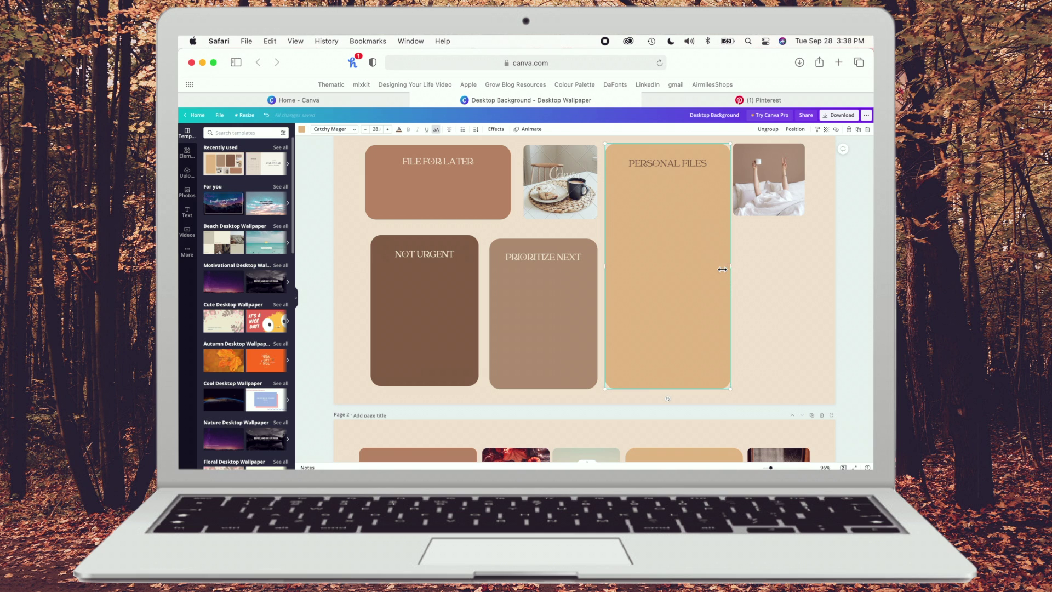
drag(722, 269, 724, 272)
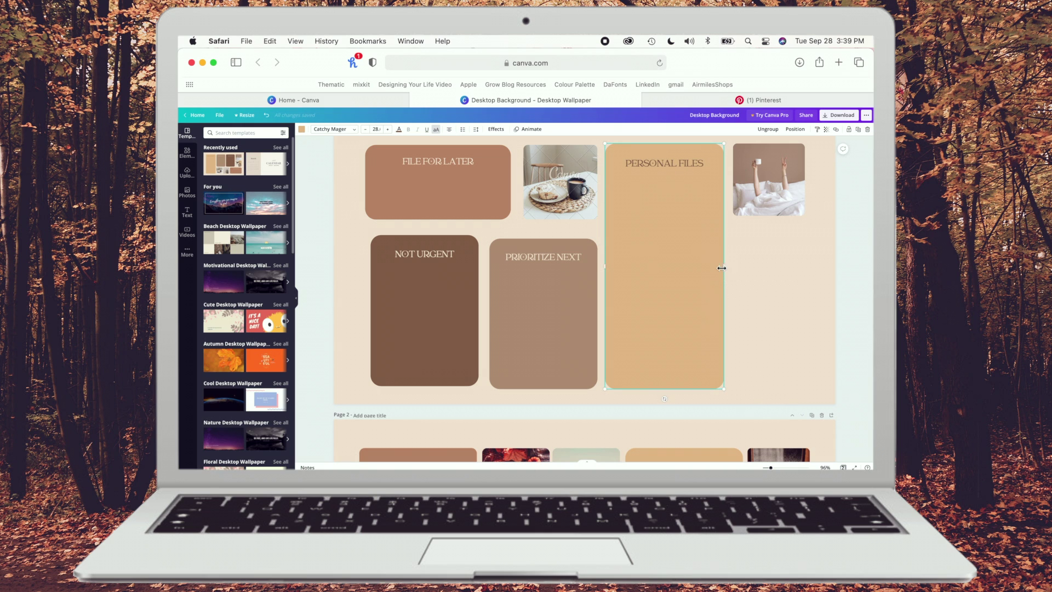
click(770, 314)
scroll(797, 364, up, 2)
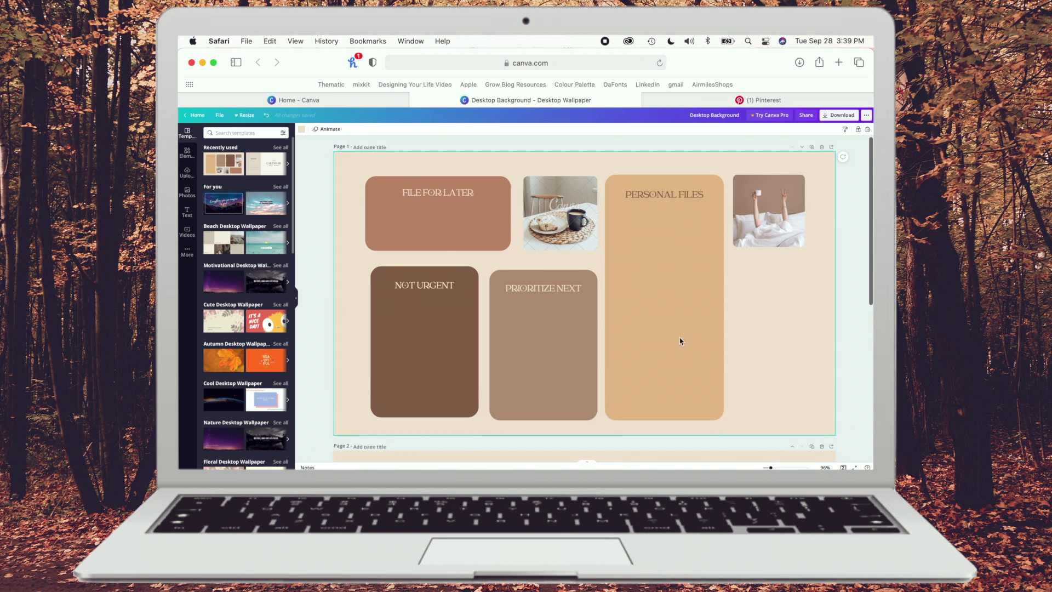
Align the coffee and bed photos and shift NOT URGENT slightly left under FILE FOR LATER
click(434, 324)
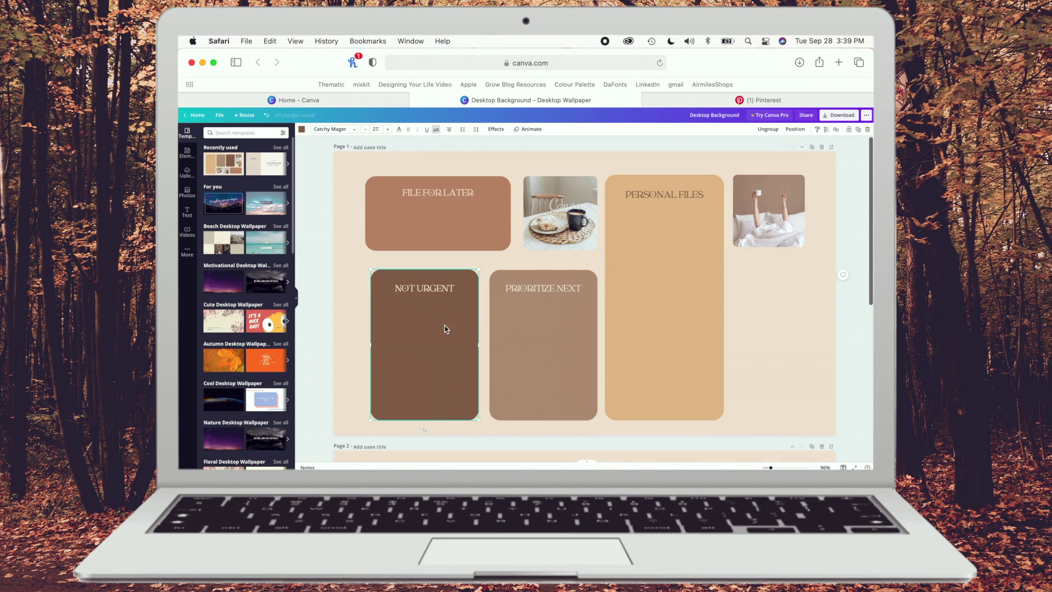
click(537, 344)
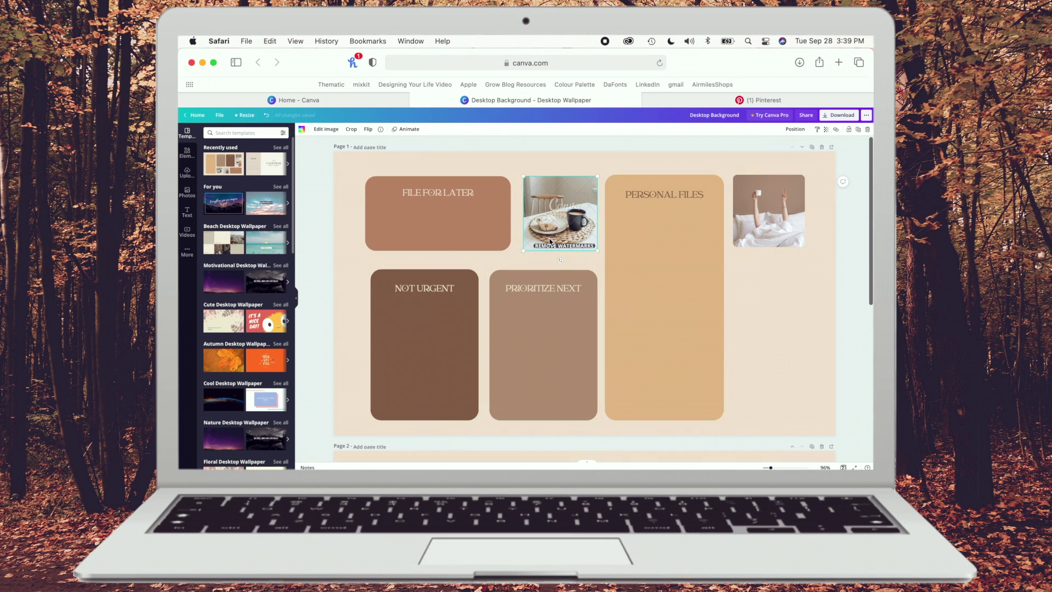
drag(549, 239, 548, 239)
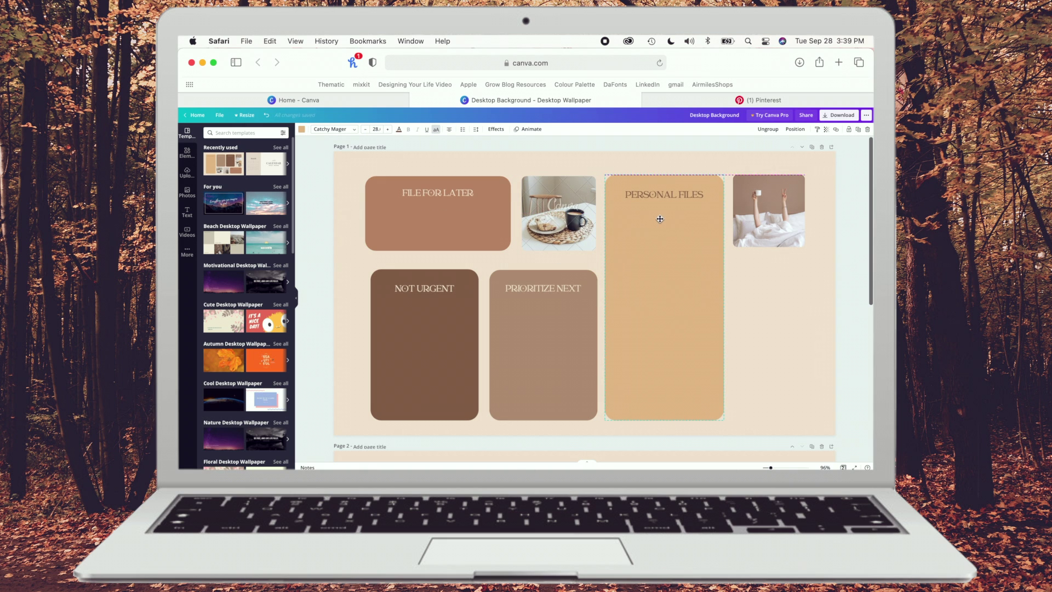
click(750, 192)
drag(750, 191, 749, 193)
click(460, 240)
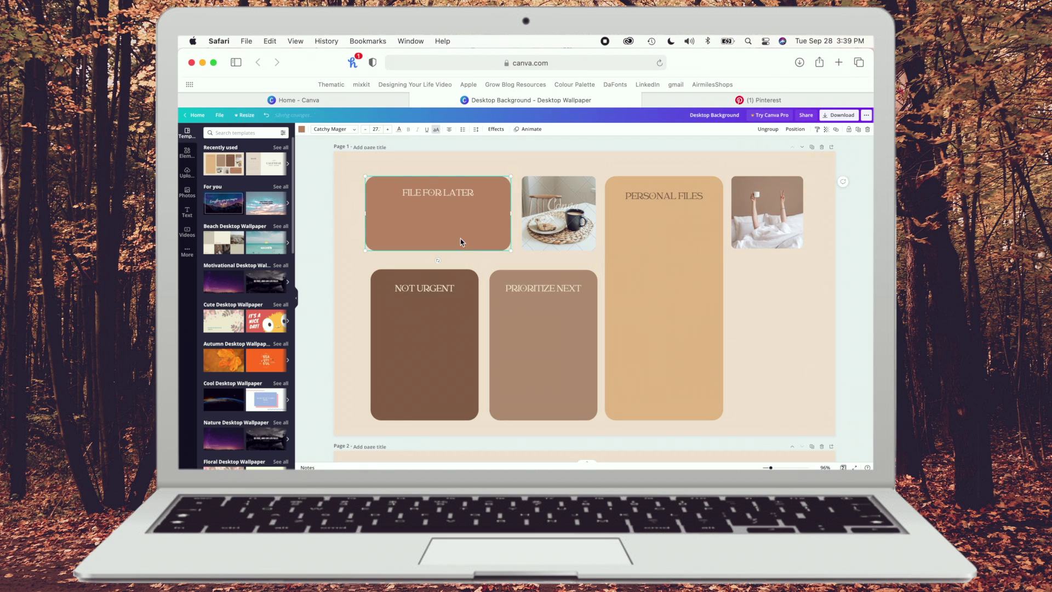
click(390, 312)
drag(392, 305, 387, 306)
click(347, 276)
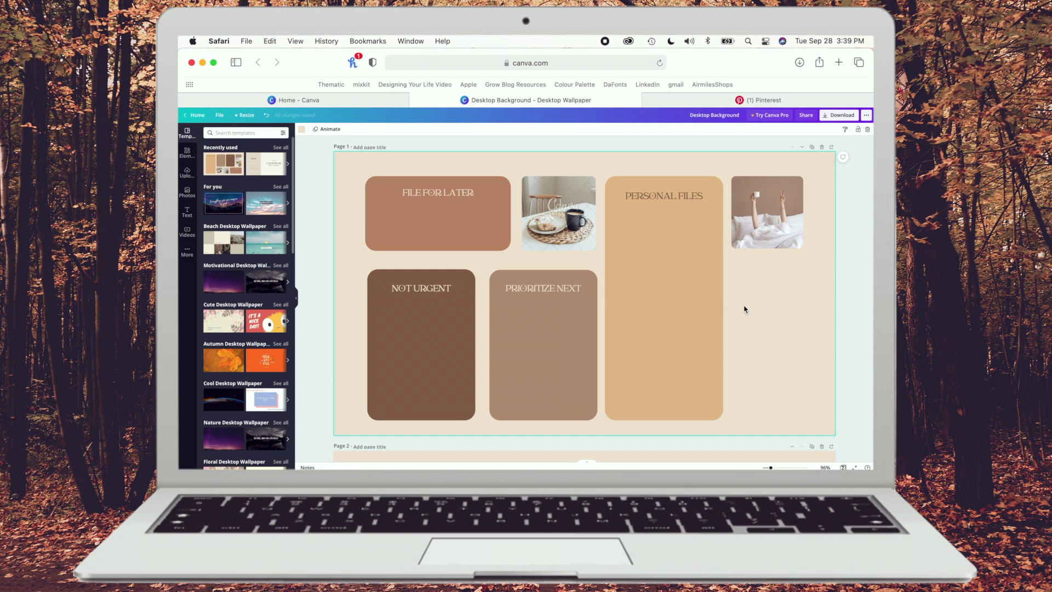
click(547, 208)
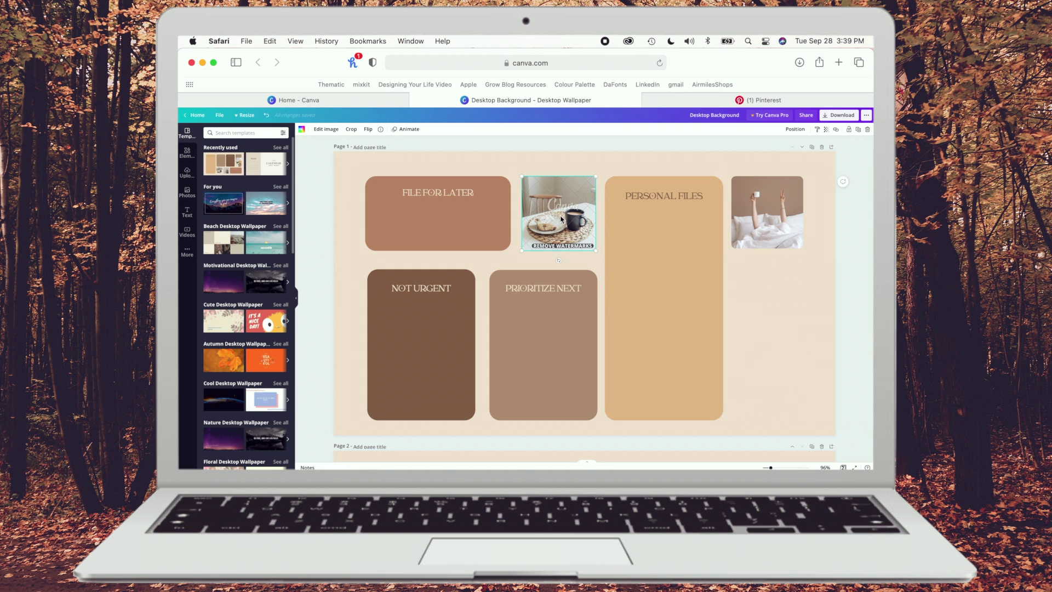
Search the Elements library for 'frame' and browse the frame results
click(792, 199)
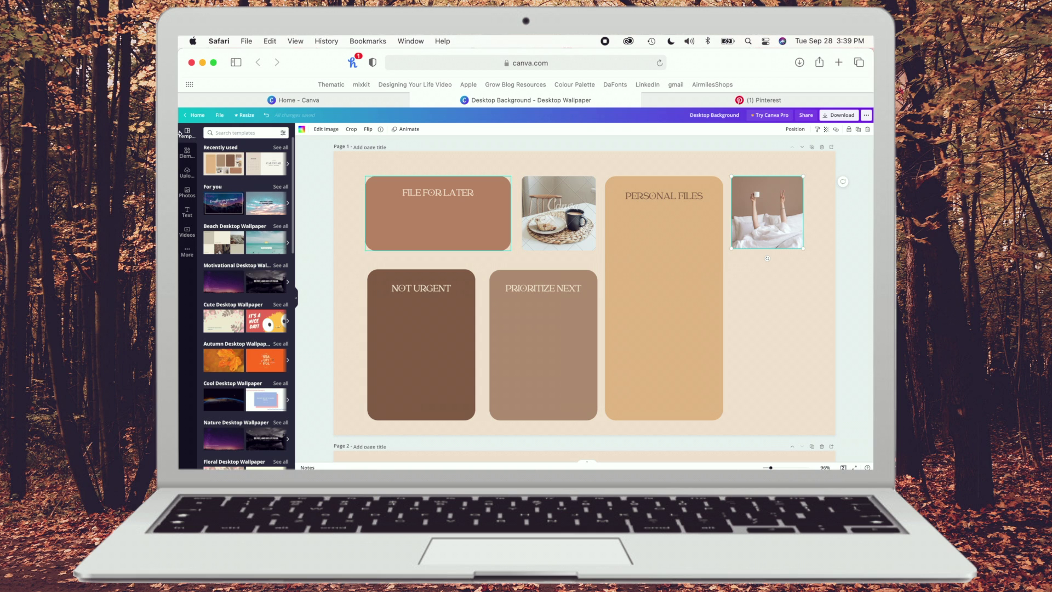
click(186, 154)
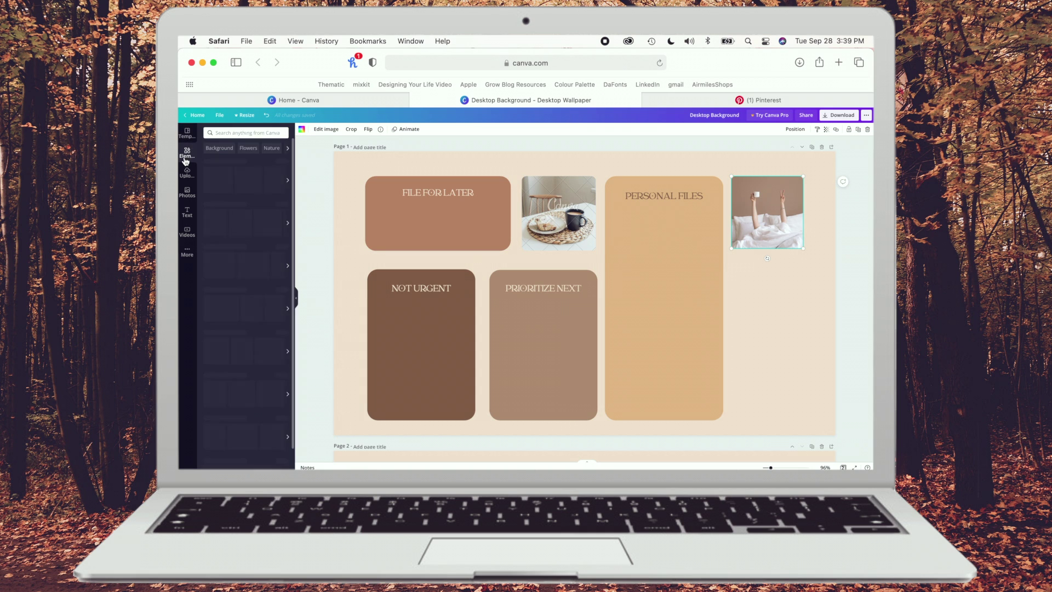
click(256, 133)
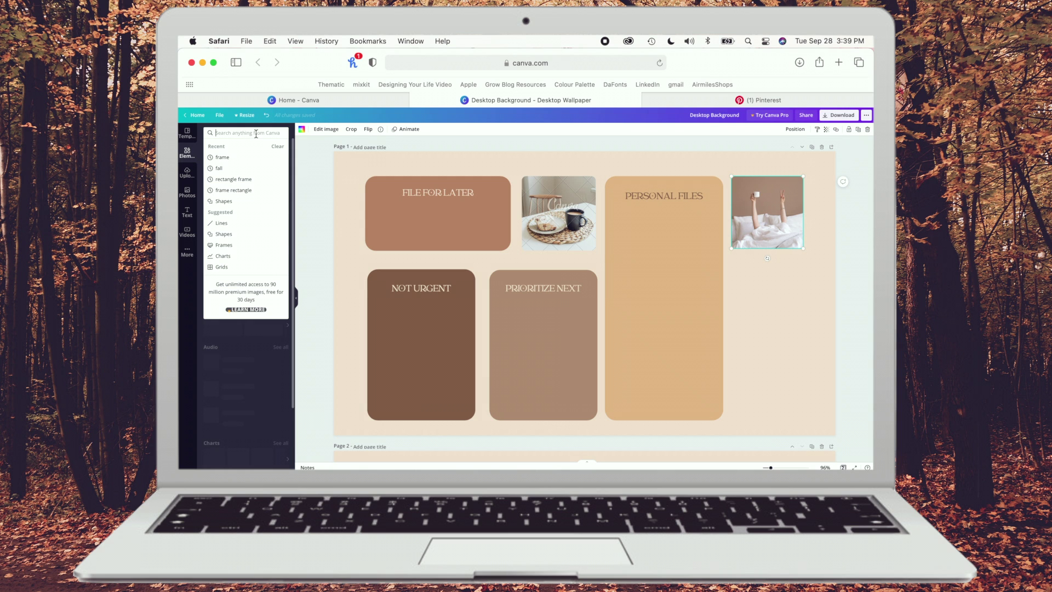
text(frame)
key(Return)
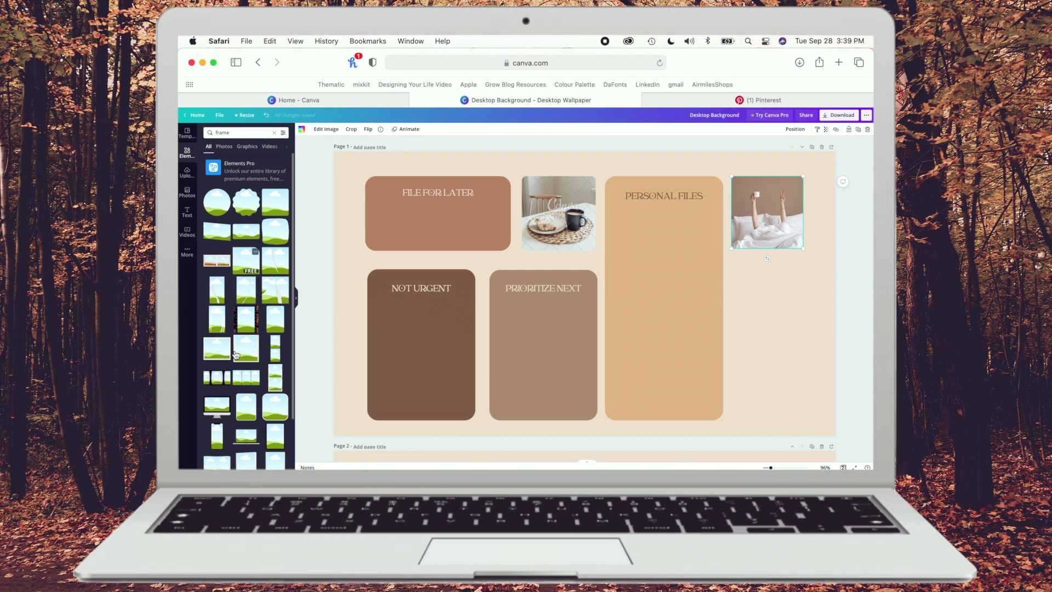
scroll(236, 355, down, 3)
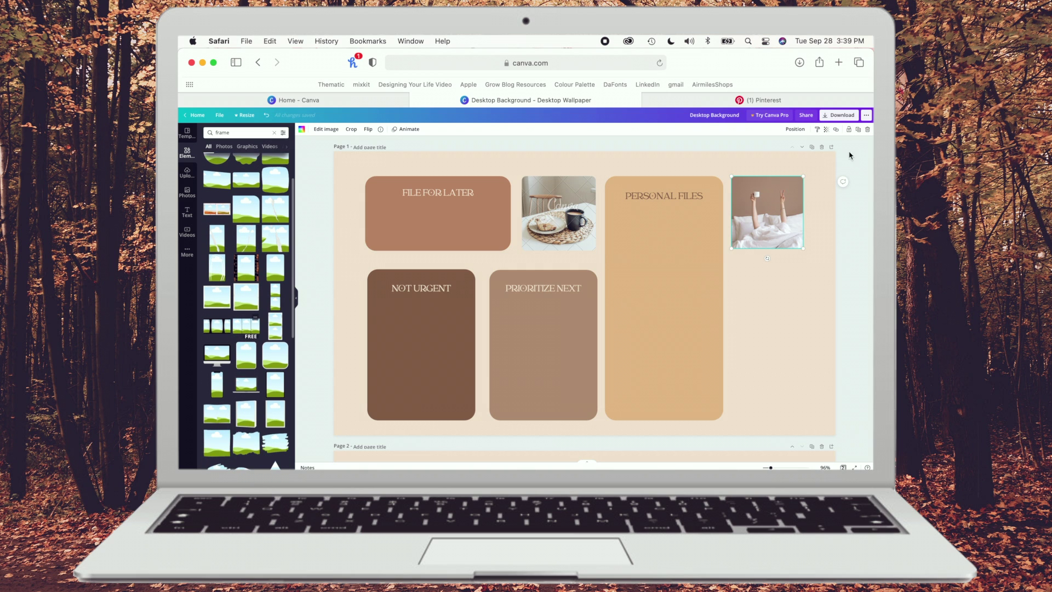
click(668, 278)
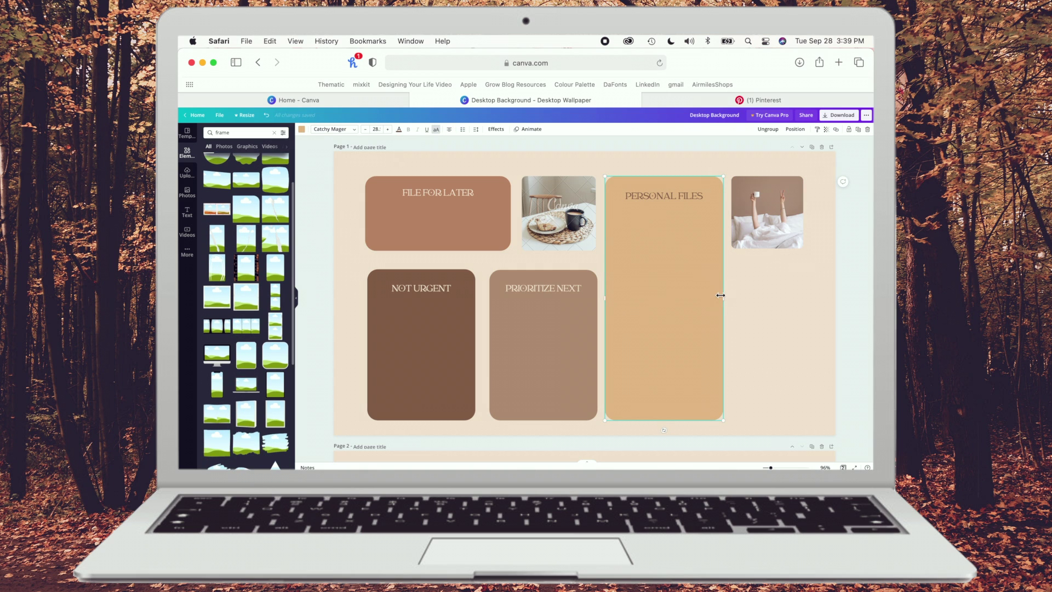
click(766, 228)
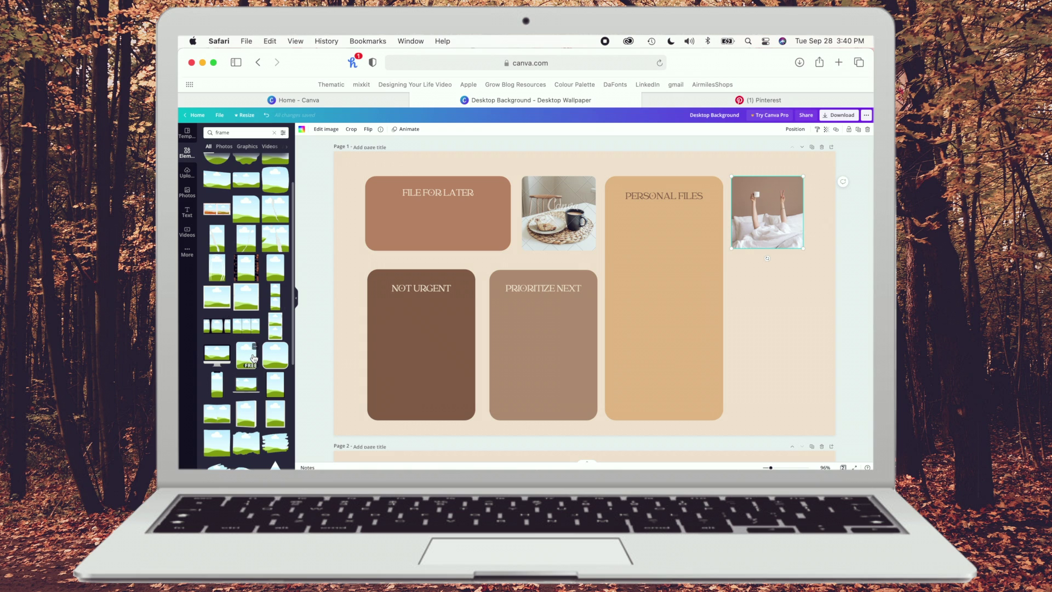
scroll(253, 357, down, 1)
scroll(253, 358, down, 1)
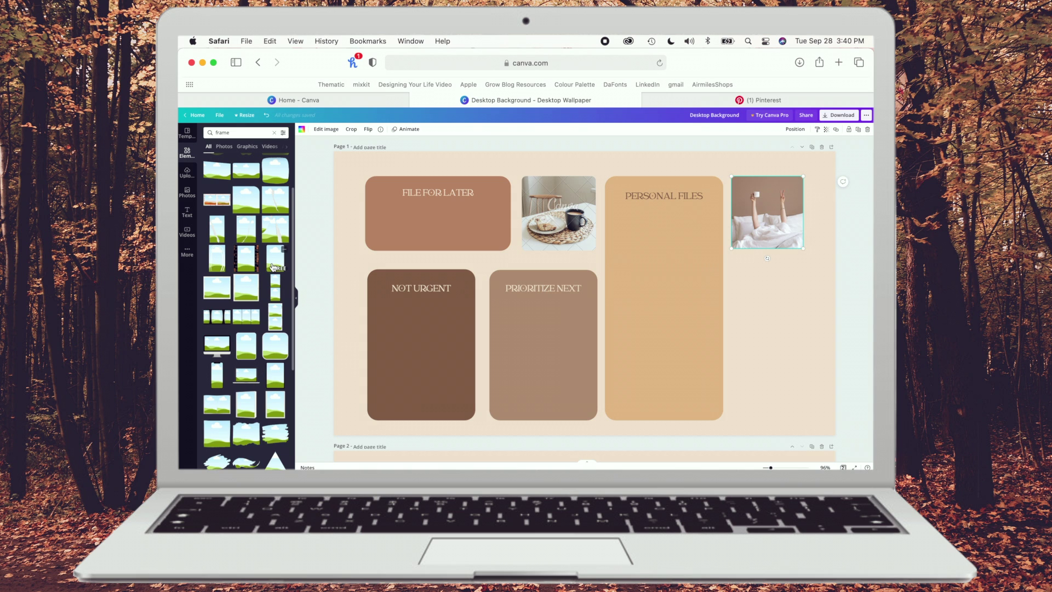
Add a sky-and-hills frame to the right column, size it, and delete the bed photo
drag(275, 260, 822, 324)
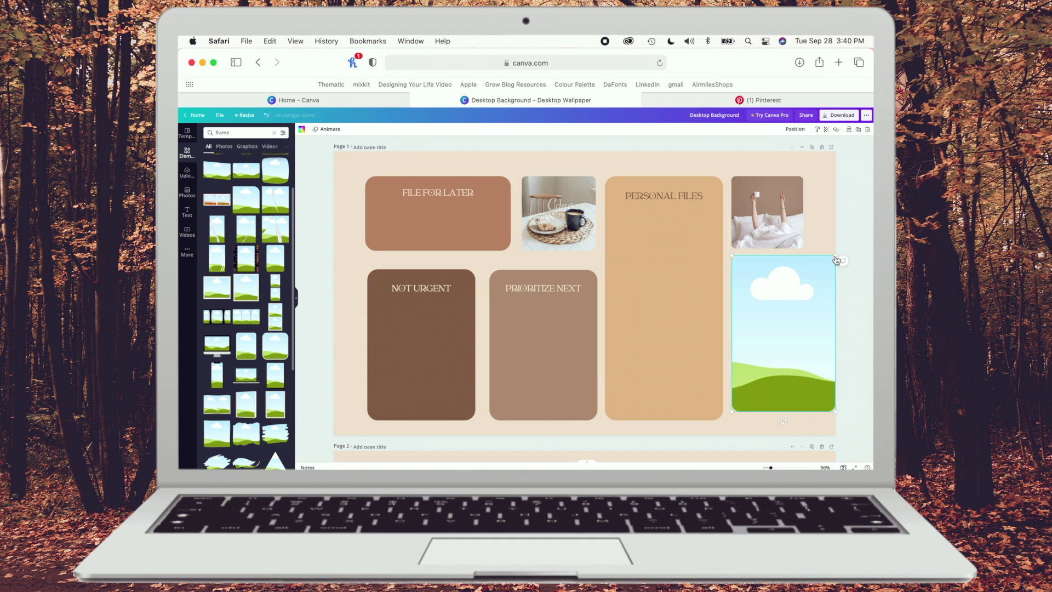
drag(835, 259, 783, 300)
click(753, 242)
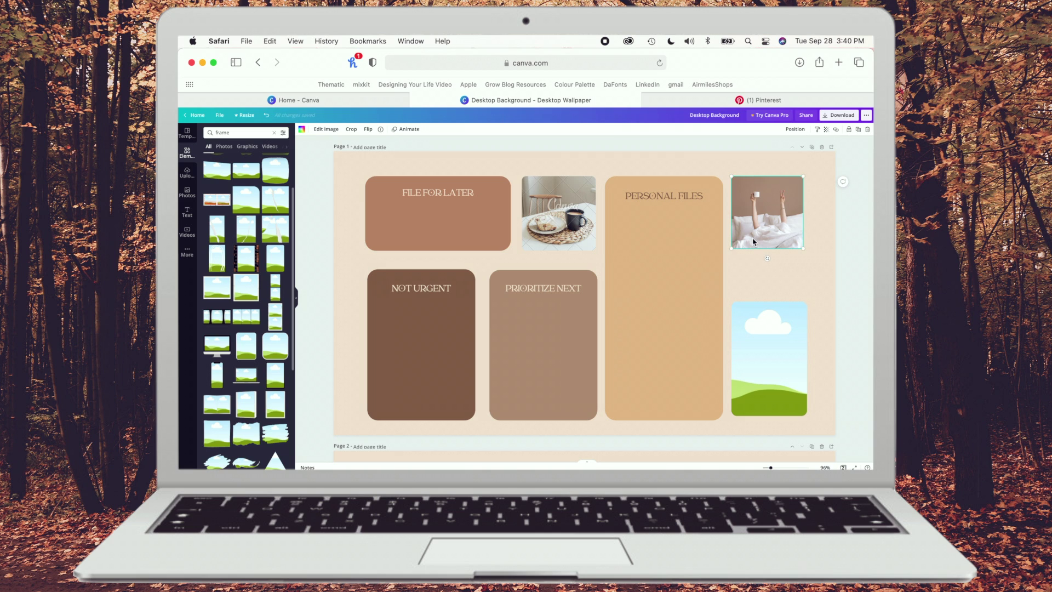
key(Delete)
key(Delete)
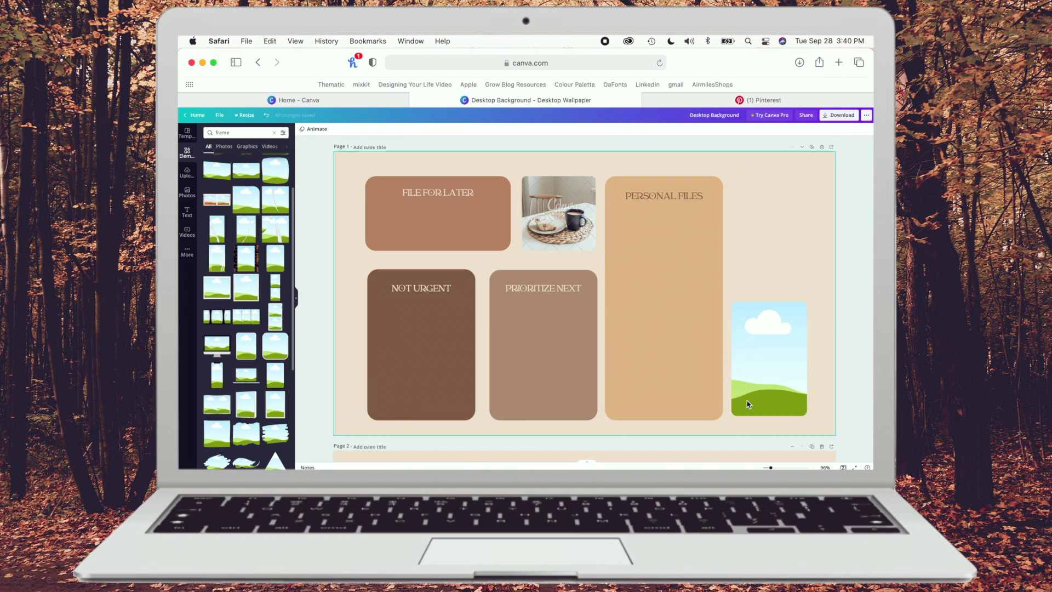
Duplicate the frame and place the copy above the original
click(780, 386)
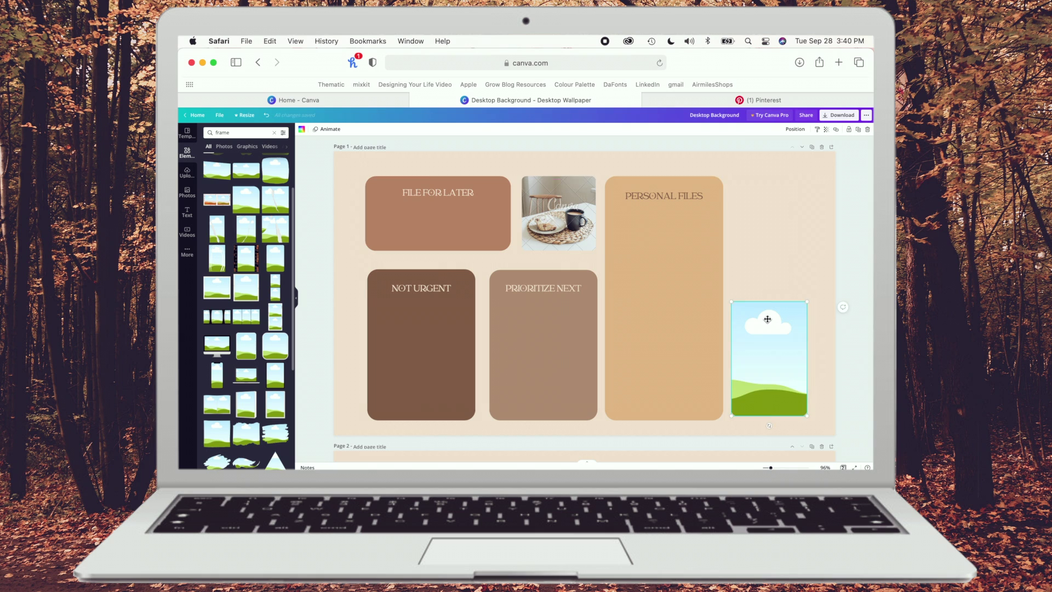
drag(767, 318, 771, 243)
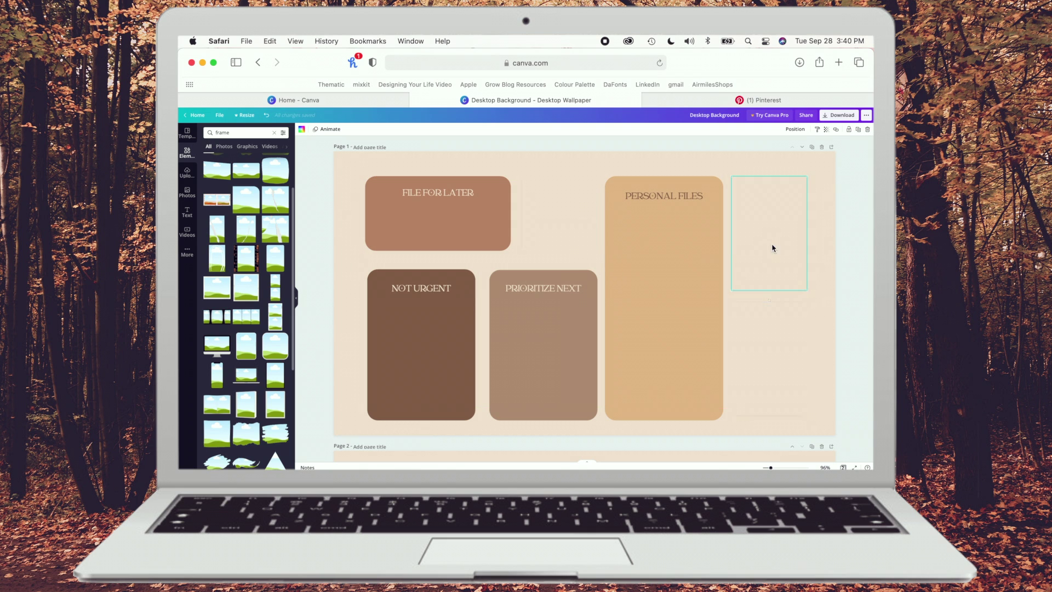
click(826, 312)
scroll(827, 312, down, 5)
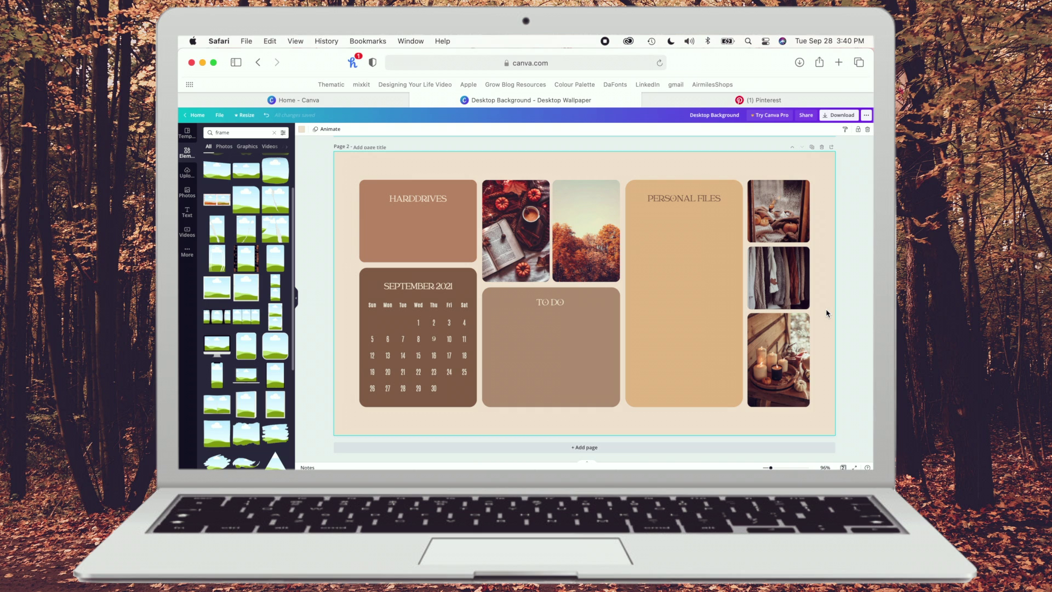
scroll(826, 309, up, 5)
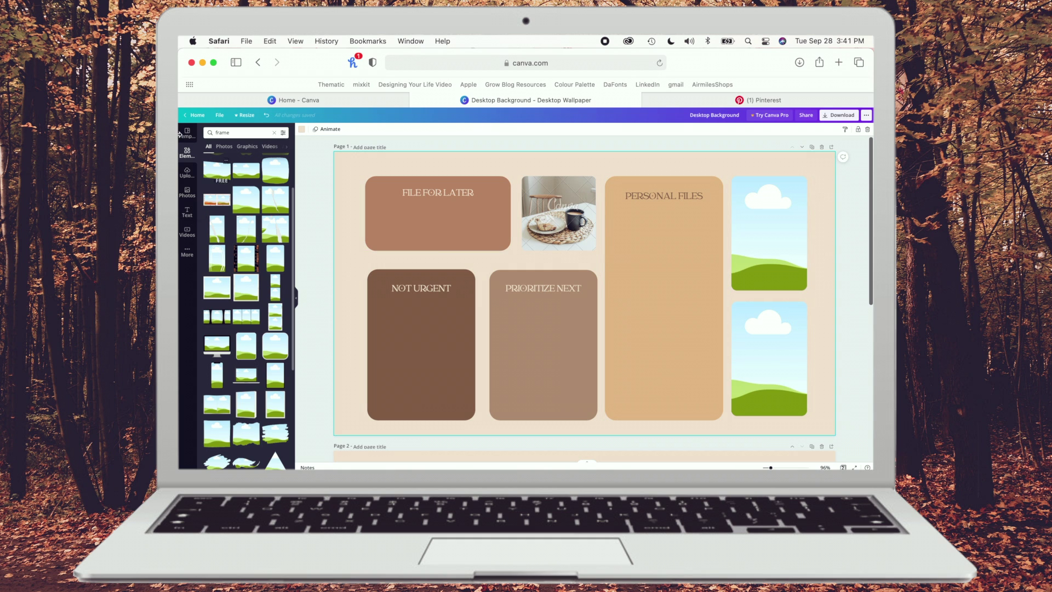
Drop the uploaded autumn road photo into the top-right frame, then switch to Pinterest
click(186, 174)
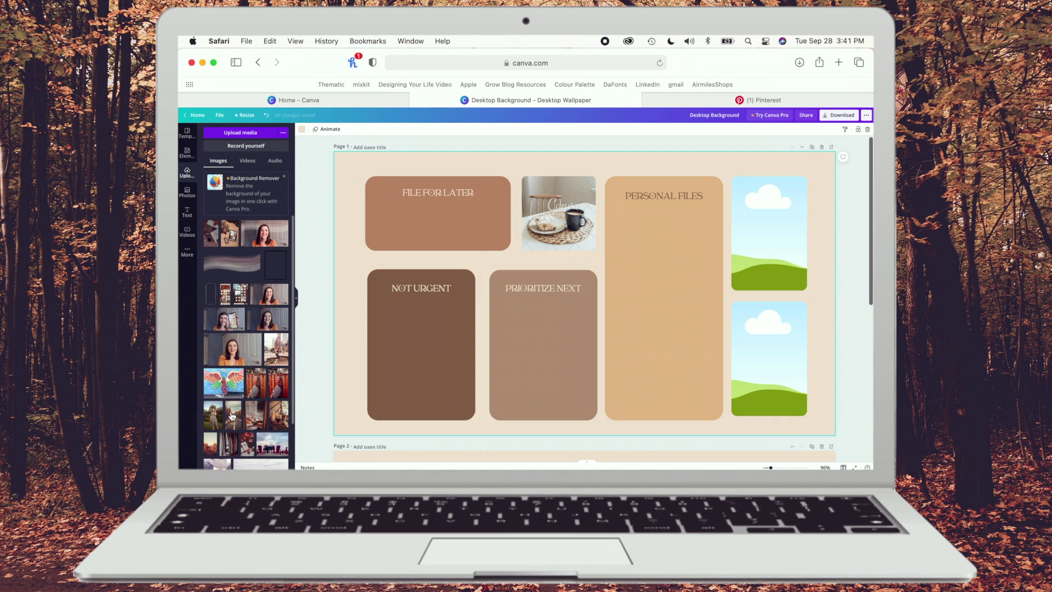
drag(237, 419, 789, 217)
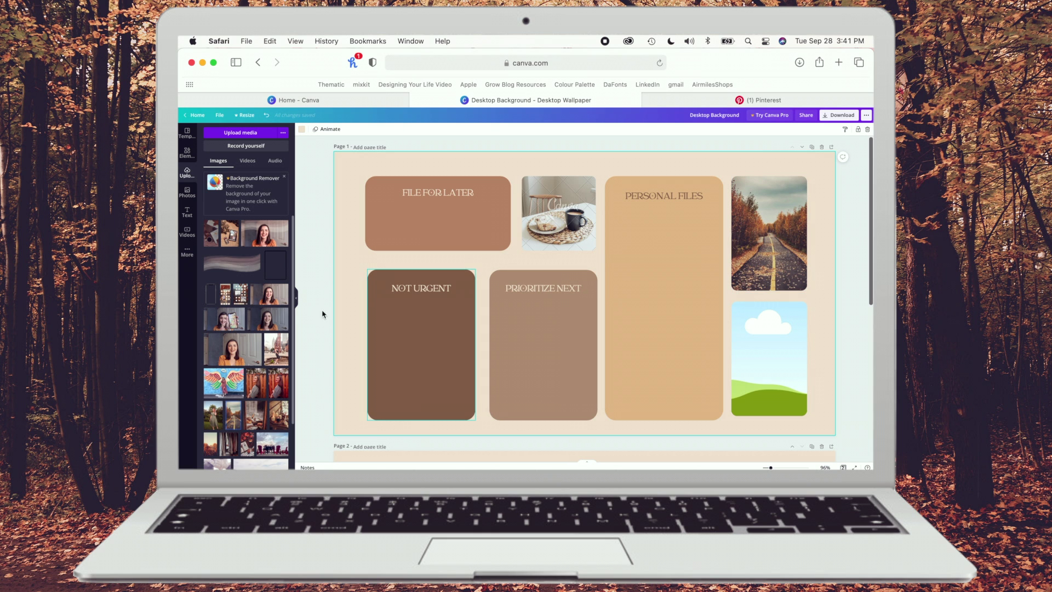
click(743, 102)
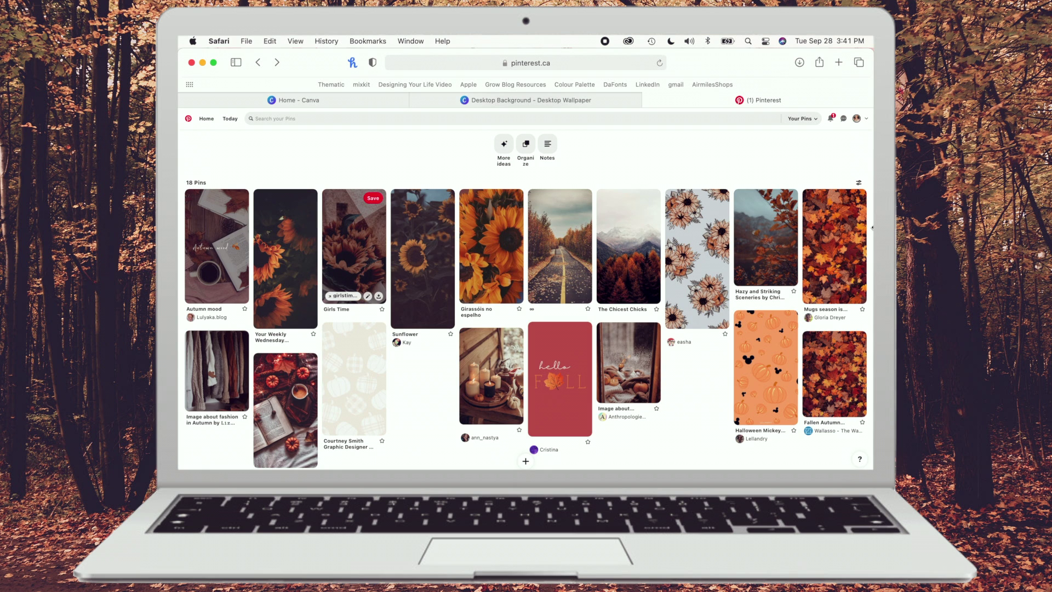
Download the image from the snowy-mountain autumn-forest pin
click(620, 275)
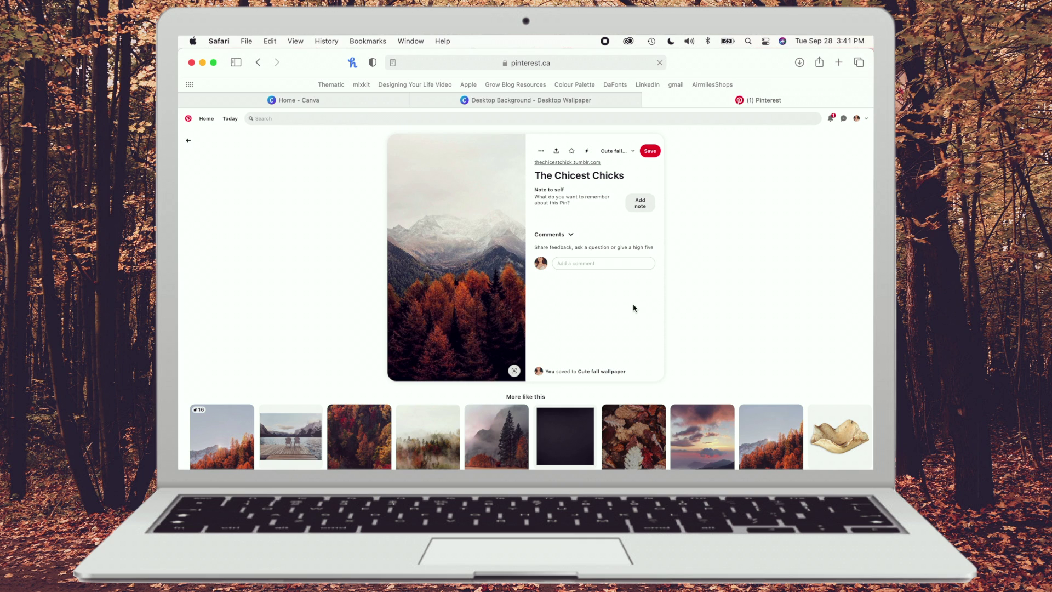
click(540, 152)
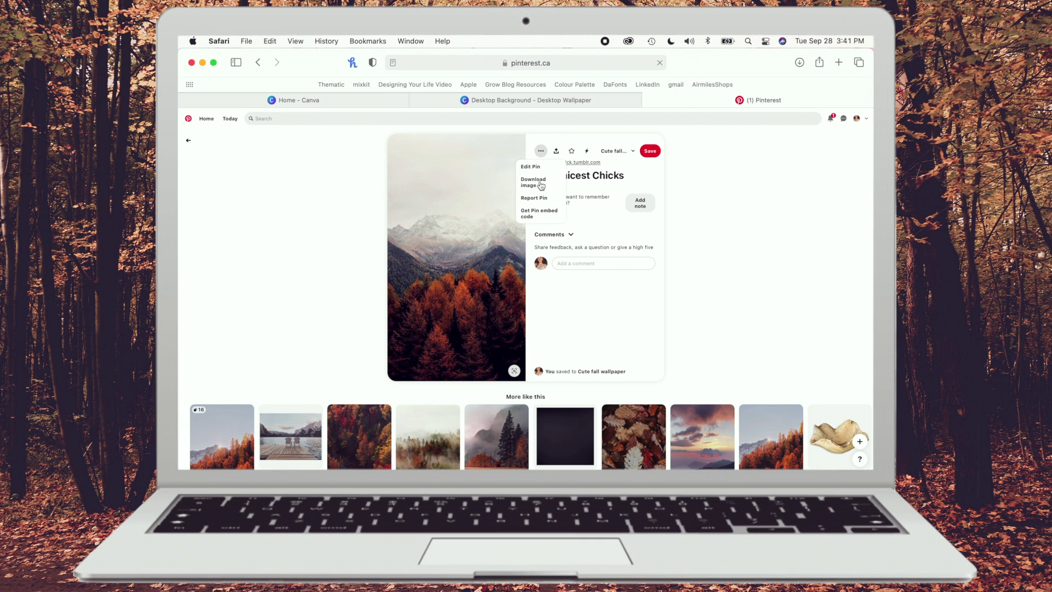
click(541, 185)
Back in the Canva wallpaper design, upload the downloaded mountain image from the Downloads stack
click(544, 101)
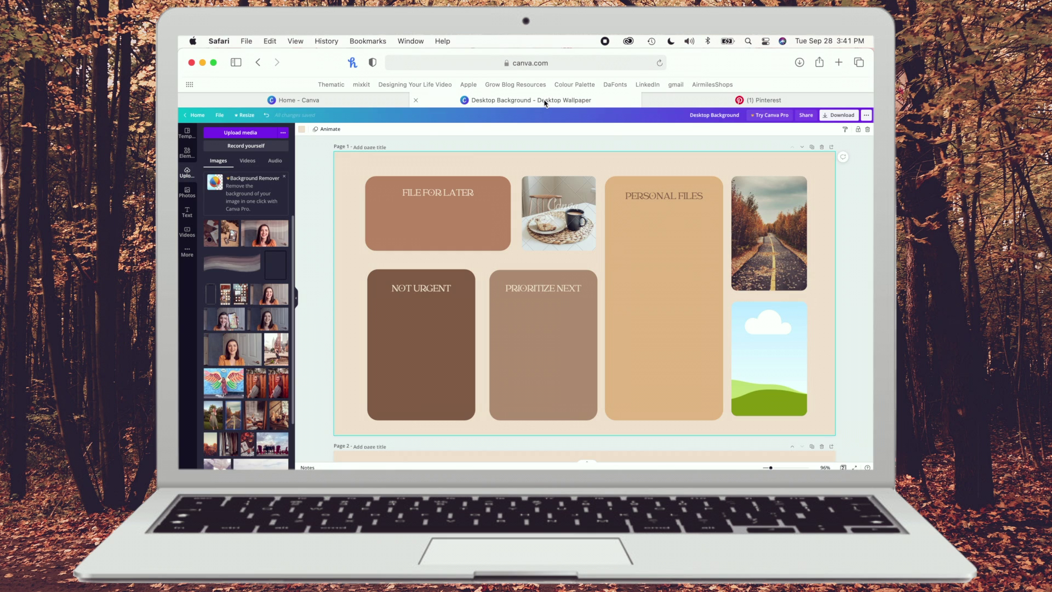
mouse_move(777, 466)
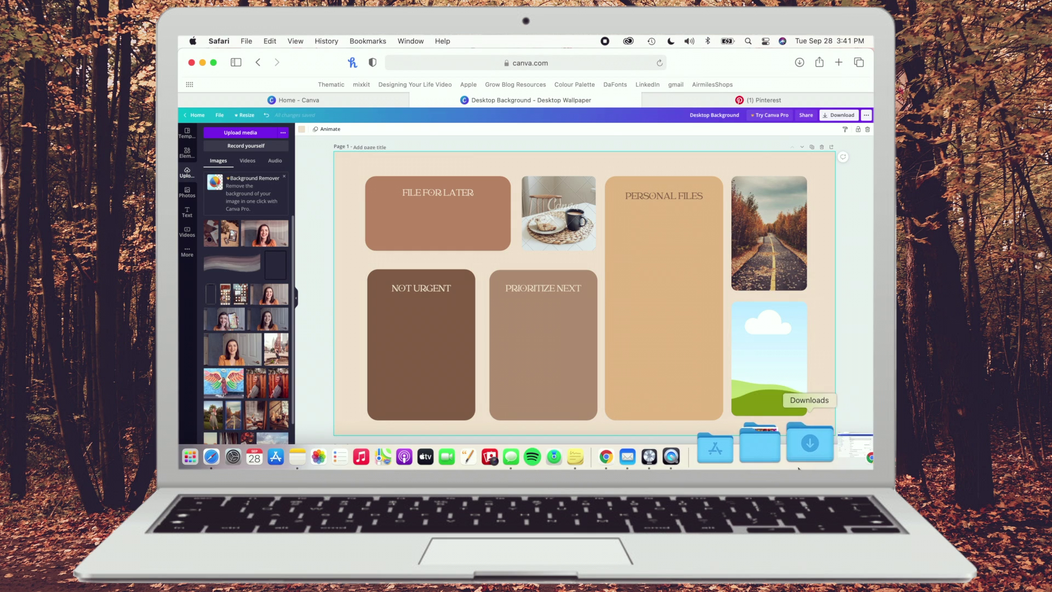
click(824, 457)
drag(824, 398, 264, 338)
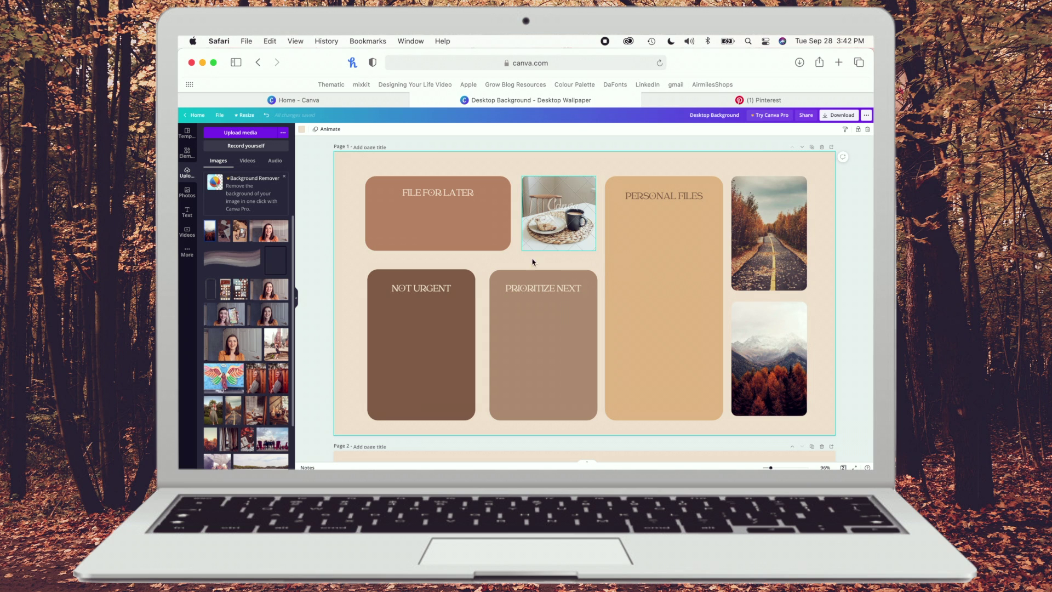
Replace the coffee photo with the candles image, reposition it in its frame, then select PERSONAL FILES
click(559, 207)
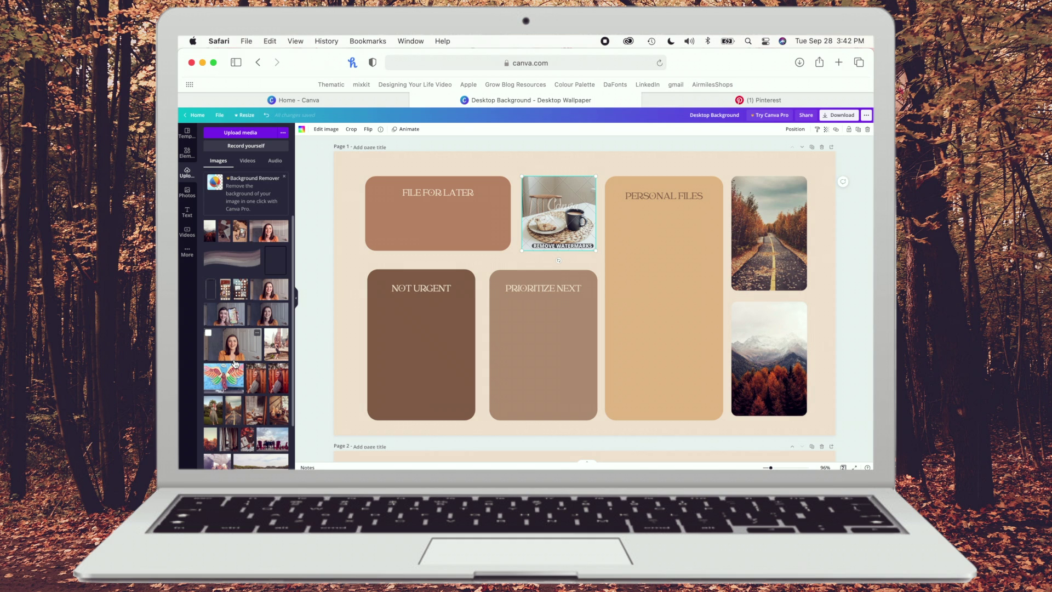
scroll(234, 363, down, 2)
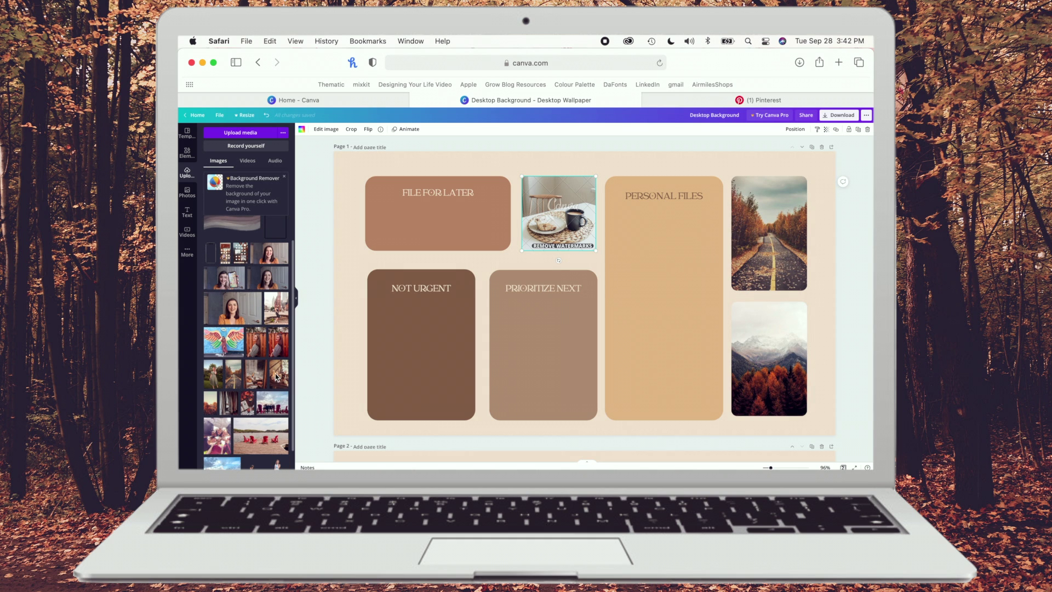
drag(277, 375, 577, 214)
double_click(577, 214)
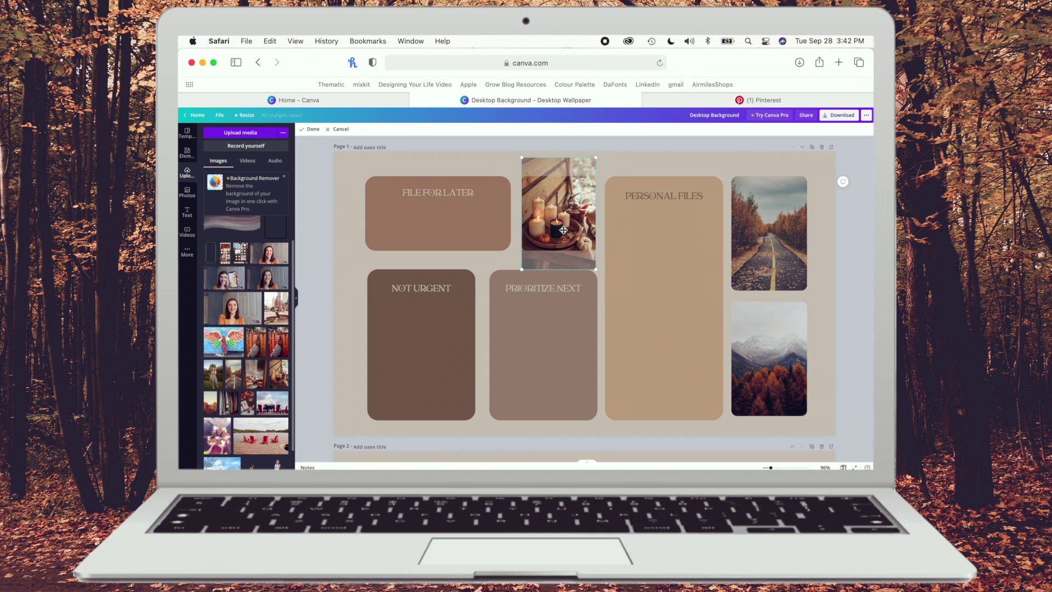
drag(563, 230, 591, 249)
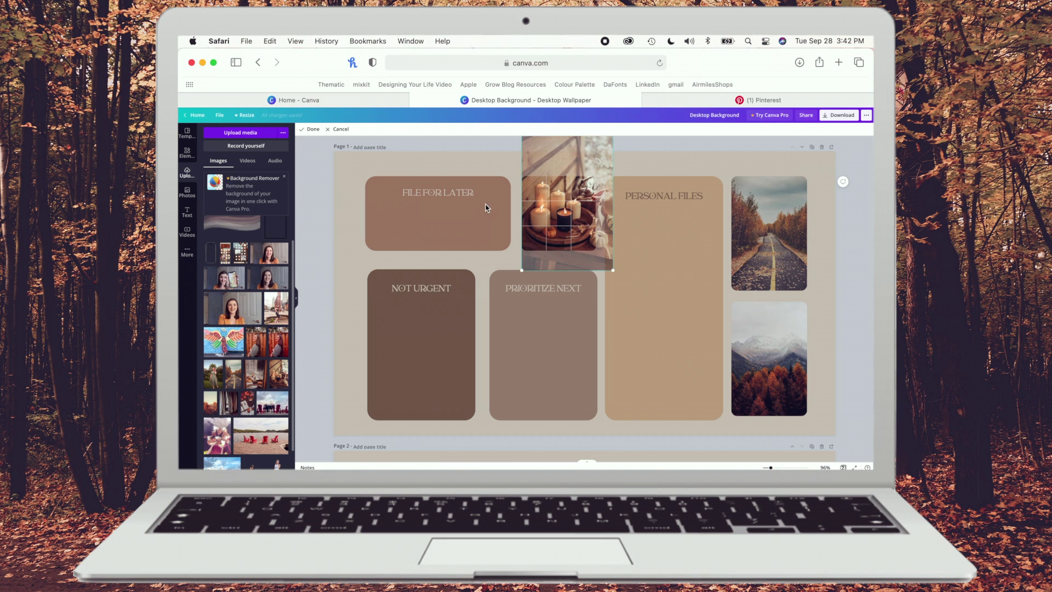
key(Return)
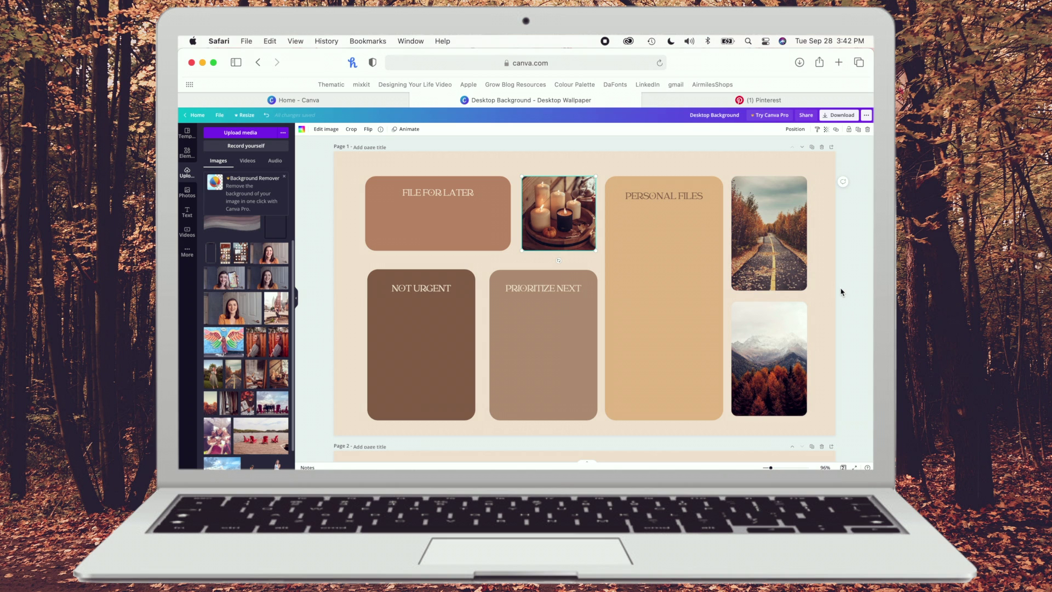
click(638, 257)
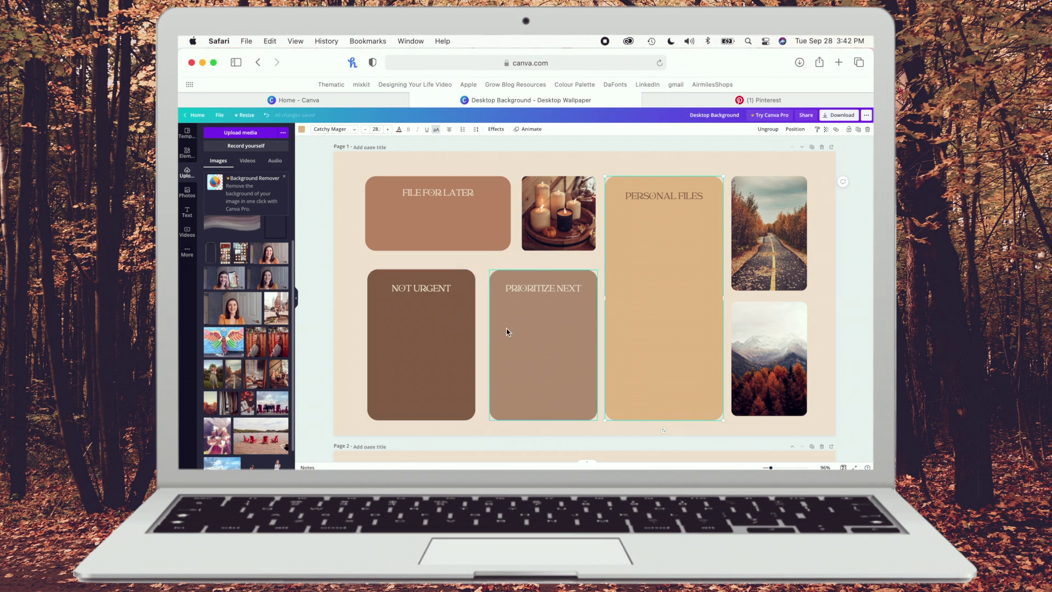
scroll(506, 328, down, 10)
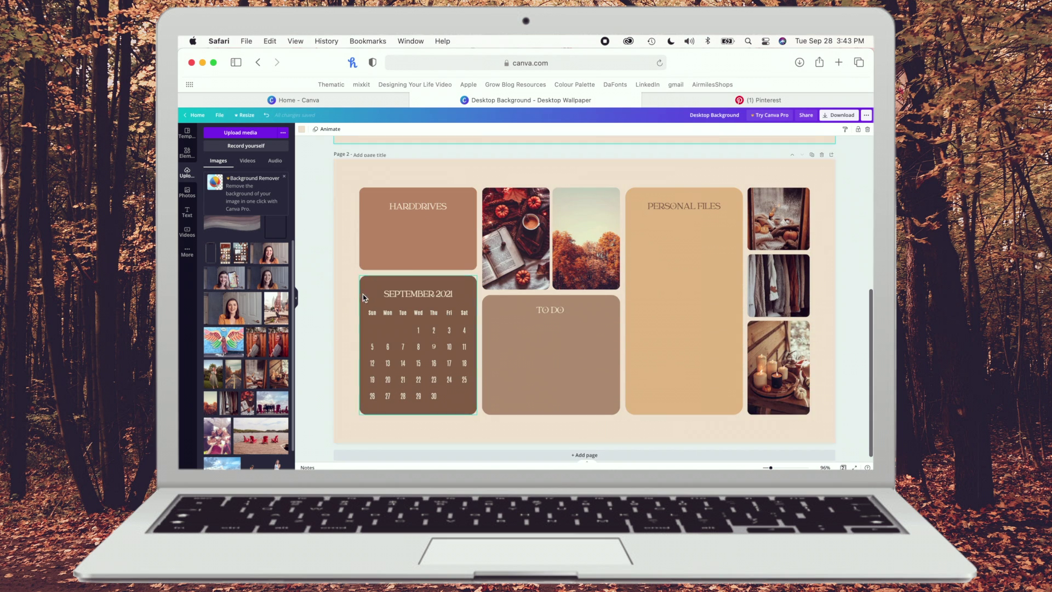
Scroll below the September 2021 calendar page and add a blank Page 3
scroll(362, 294, down, 1)
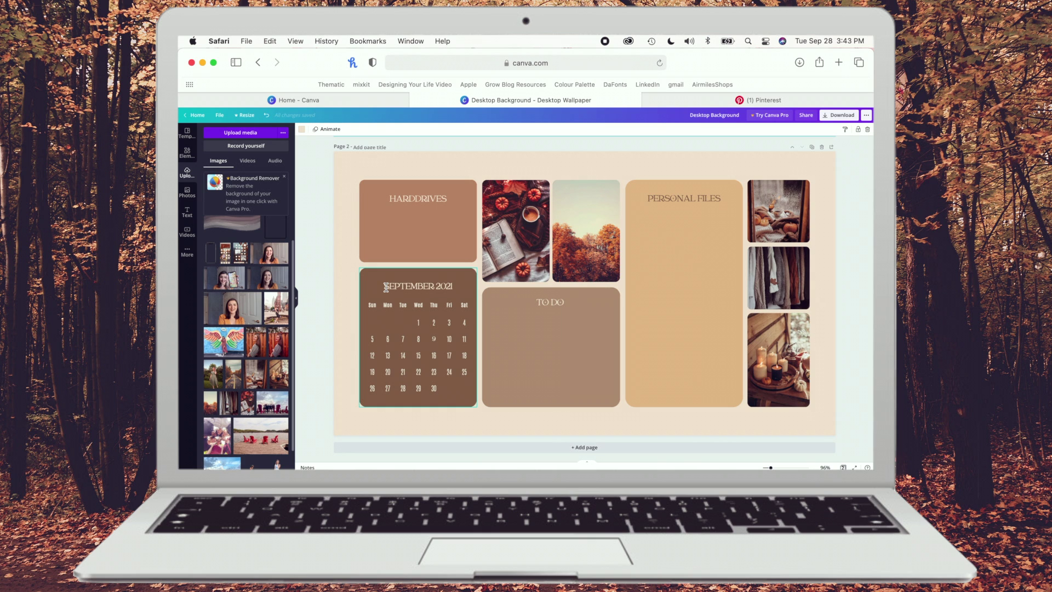
click(584, 450)
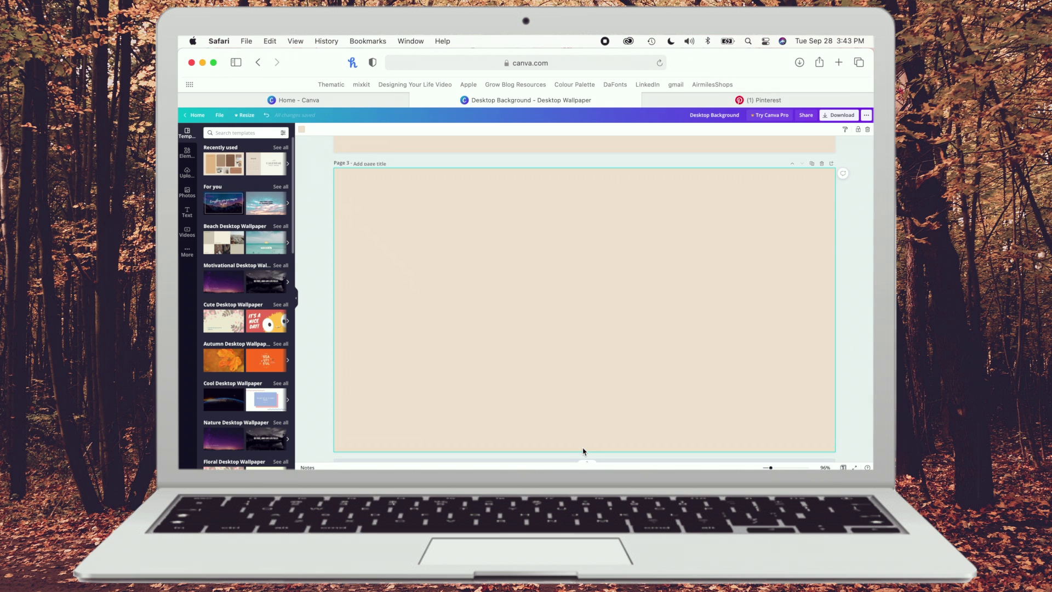
scroll(588, 405, up, 2)
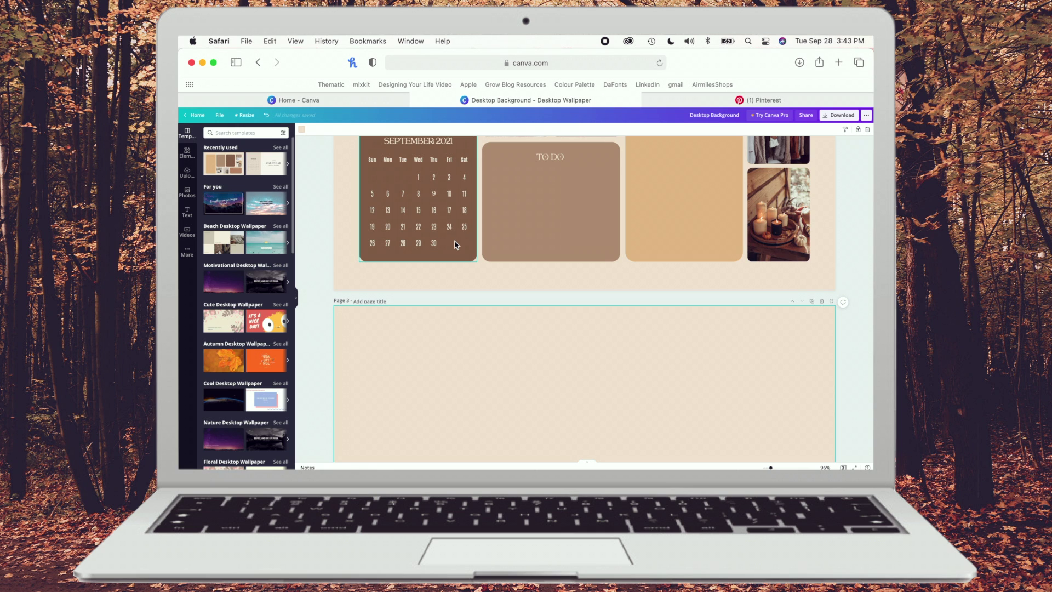
scroll(455, 245, down, 5)
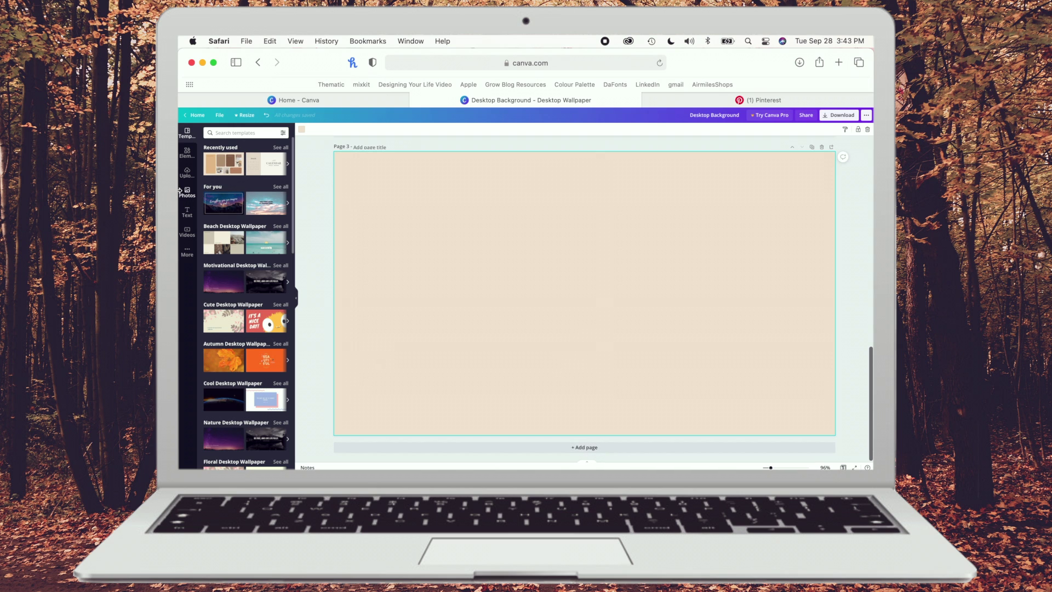
Search templates for 'october 2021', apply the October 2021 planner to Page 3, and hide the panel
click(262, 132)
text(oc)
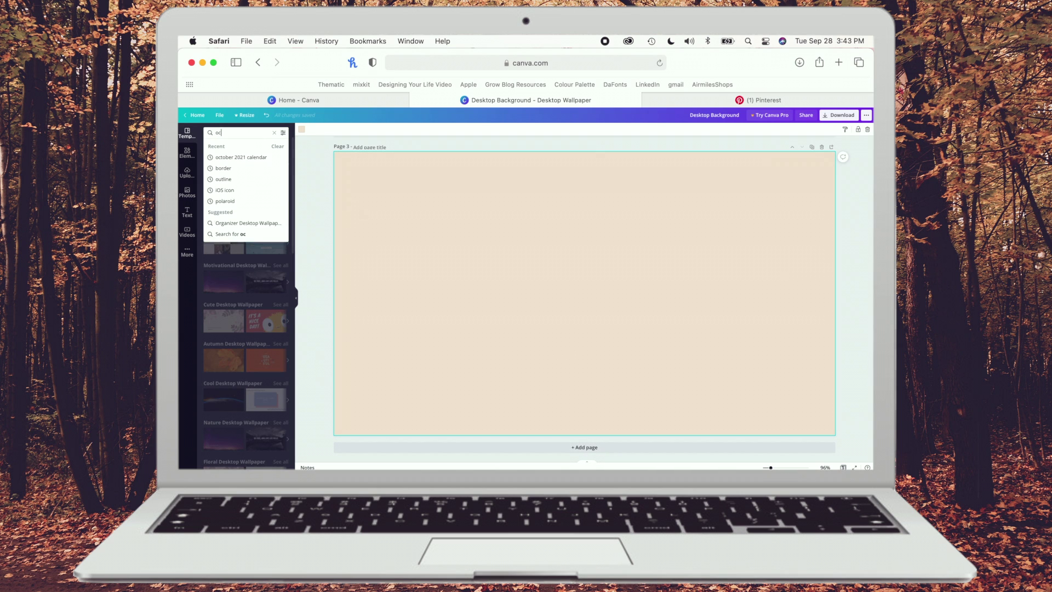
text(tober )
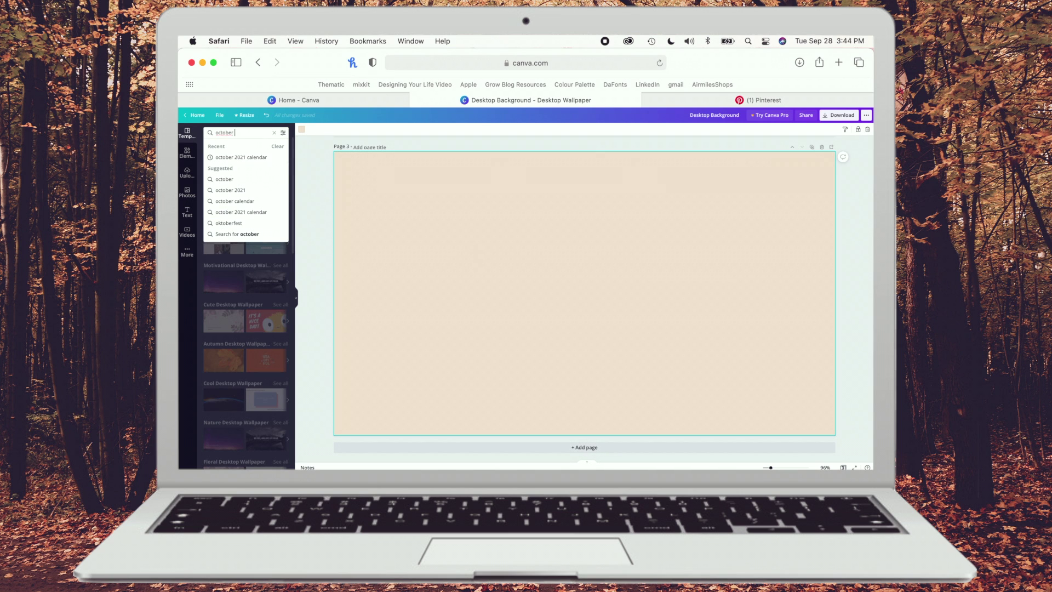
text(2021)
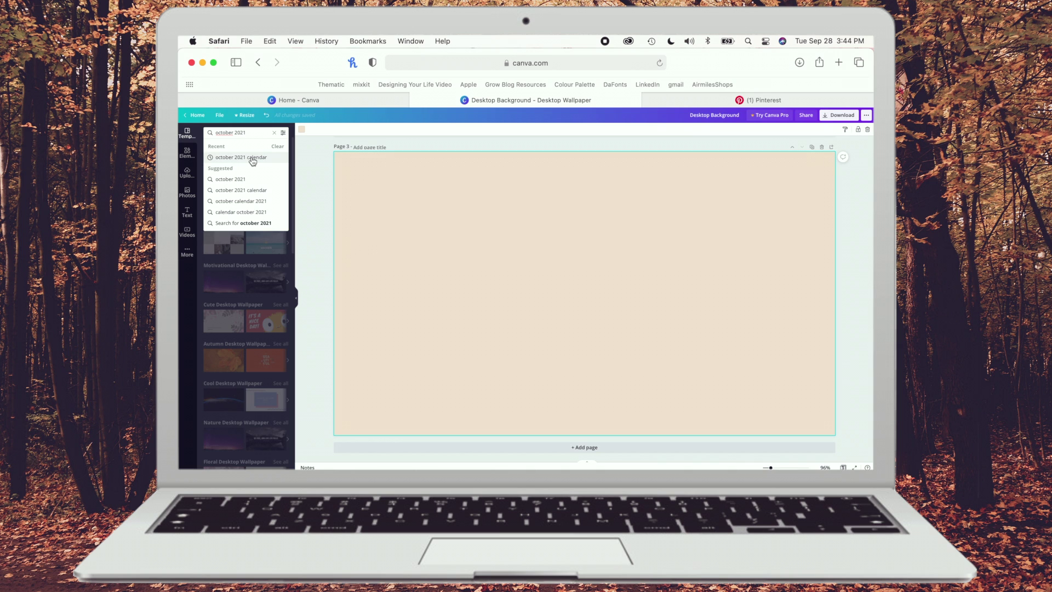
click(253, 159)
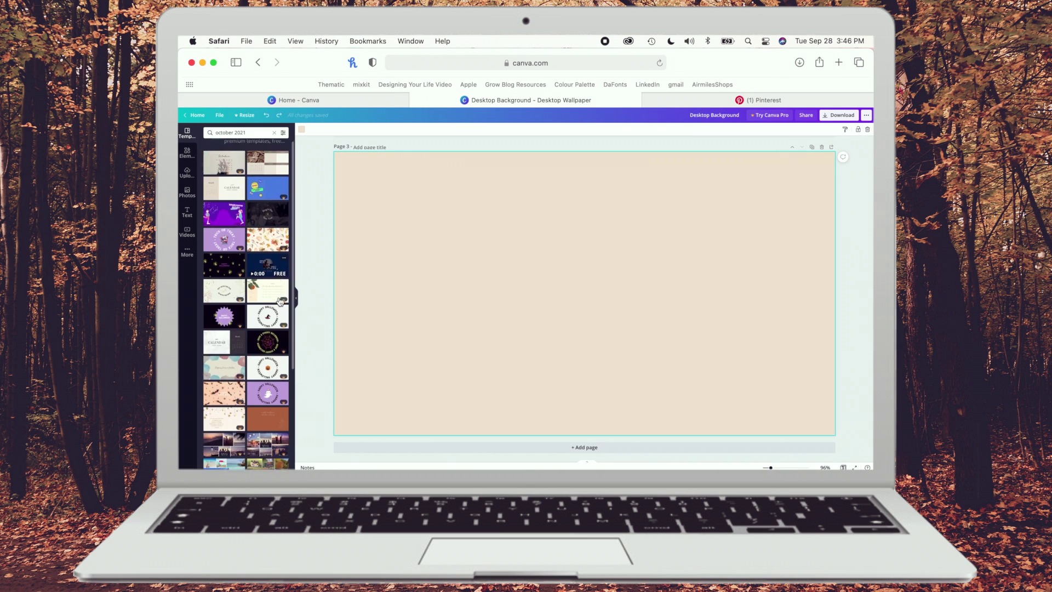
scroll(263, 338, down, 10)
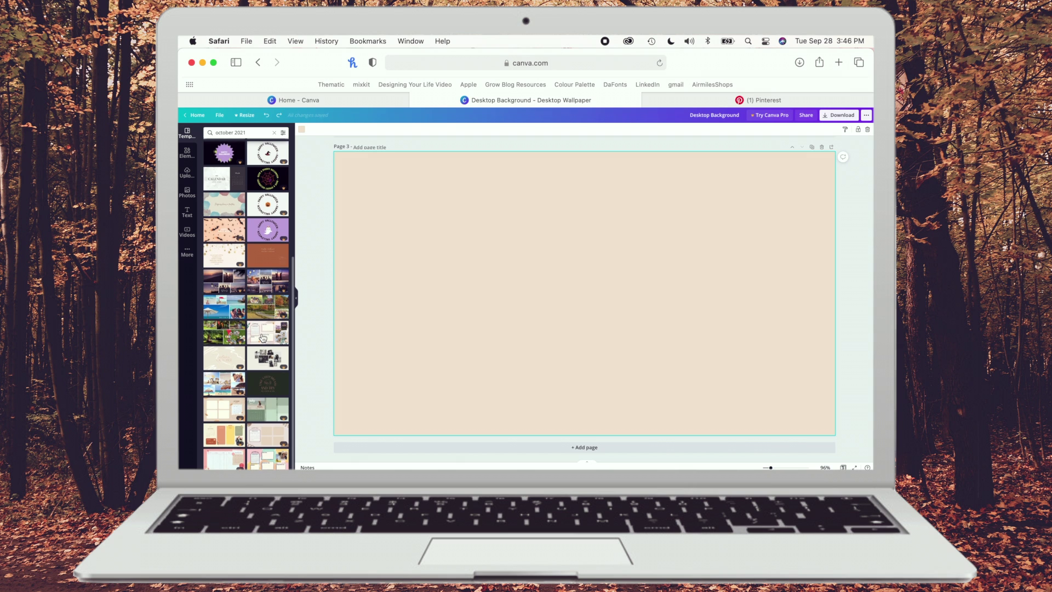
click(263, 338)
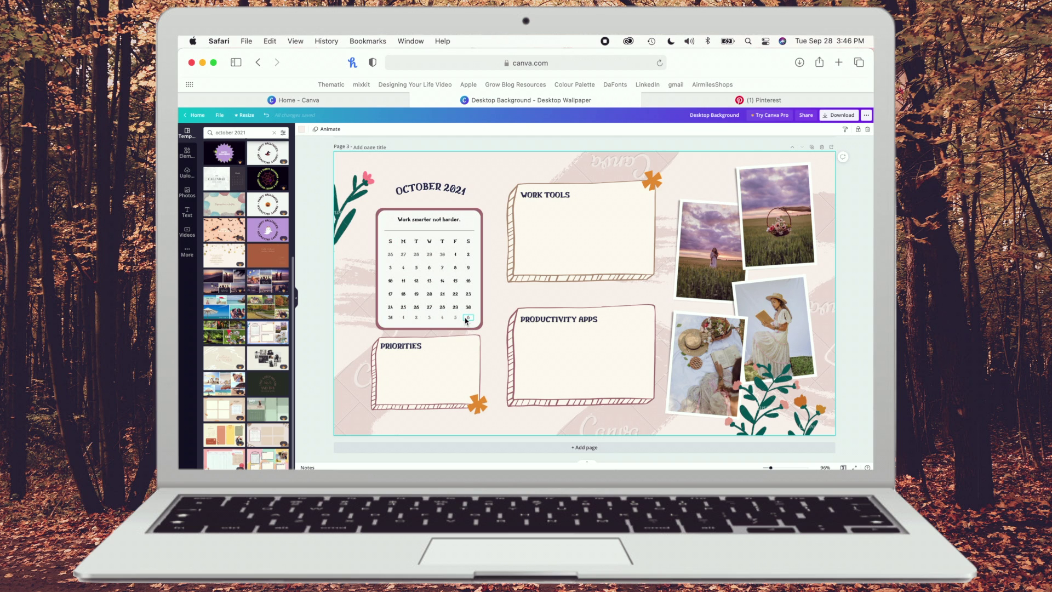
click(296, 299)
scroll(356, 224, up, 5)
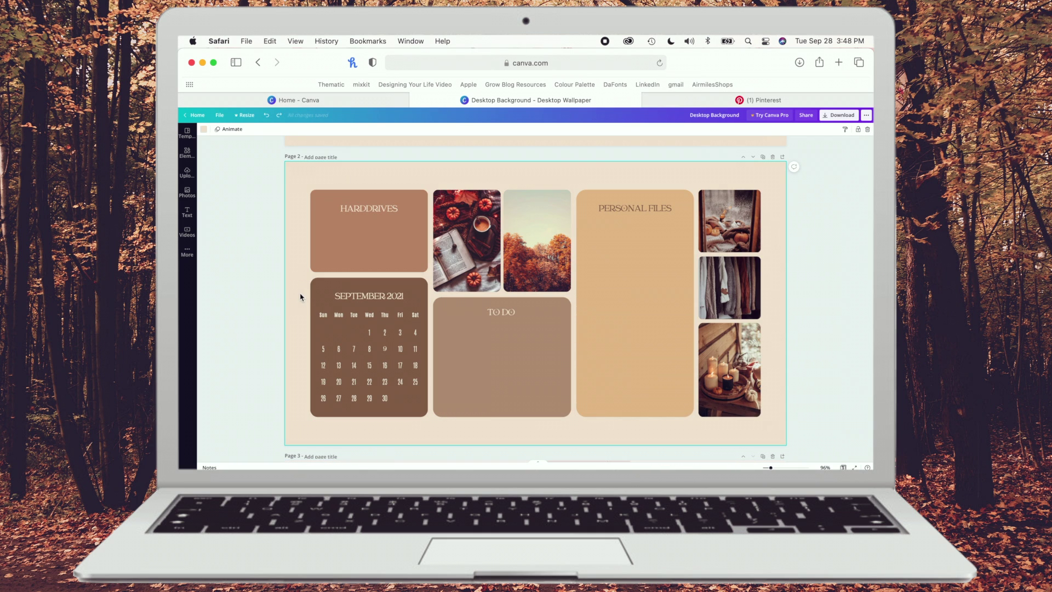
Ungroup the calendar, change SEPTEMBER to OCTOBER, and move the OCTOBER 2021 title into HARDDRIVES
drag(306, 292, 423, 421)
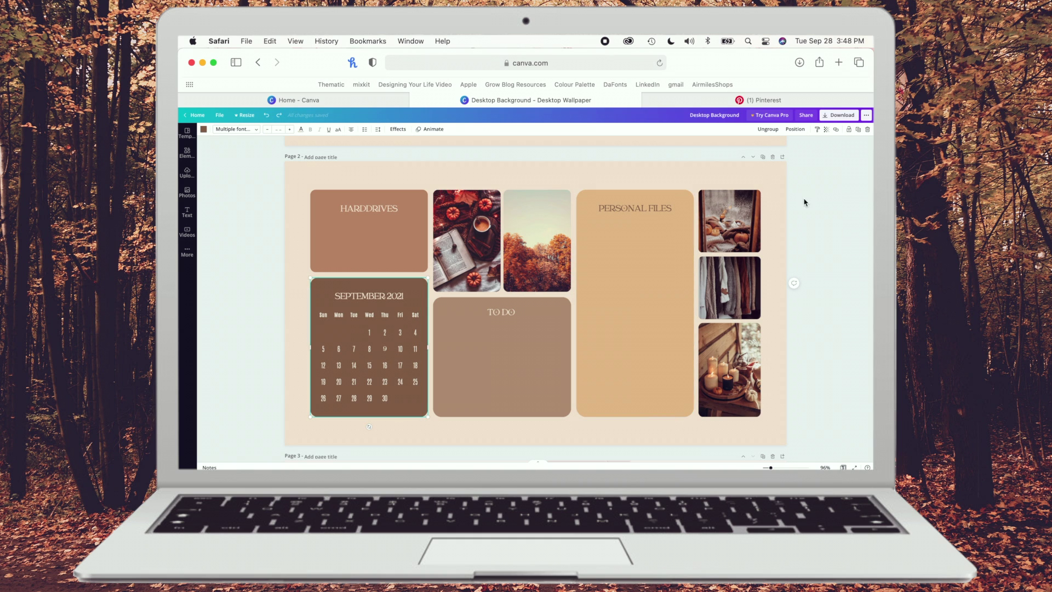
click(768, 130)
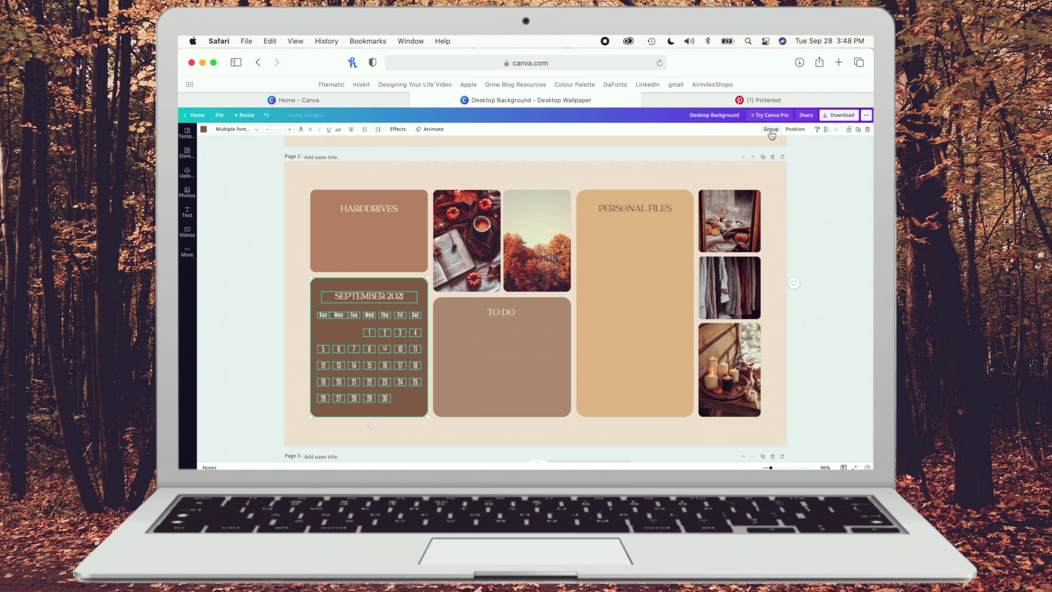
click(367, 298)
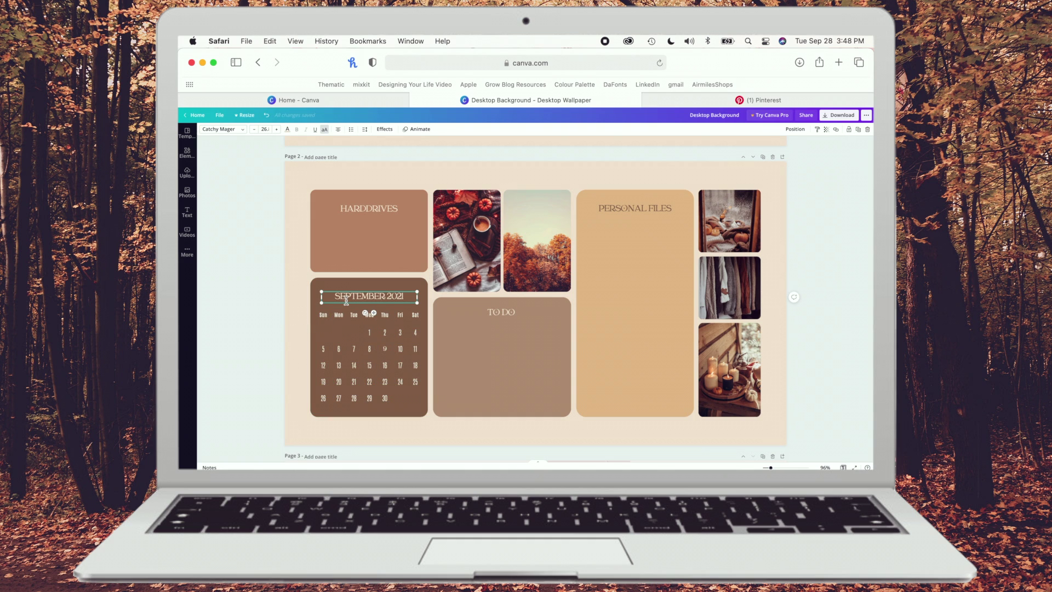
double_click(331, 296)
text(OCTOBER)
click(299, 287)
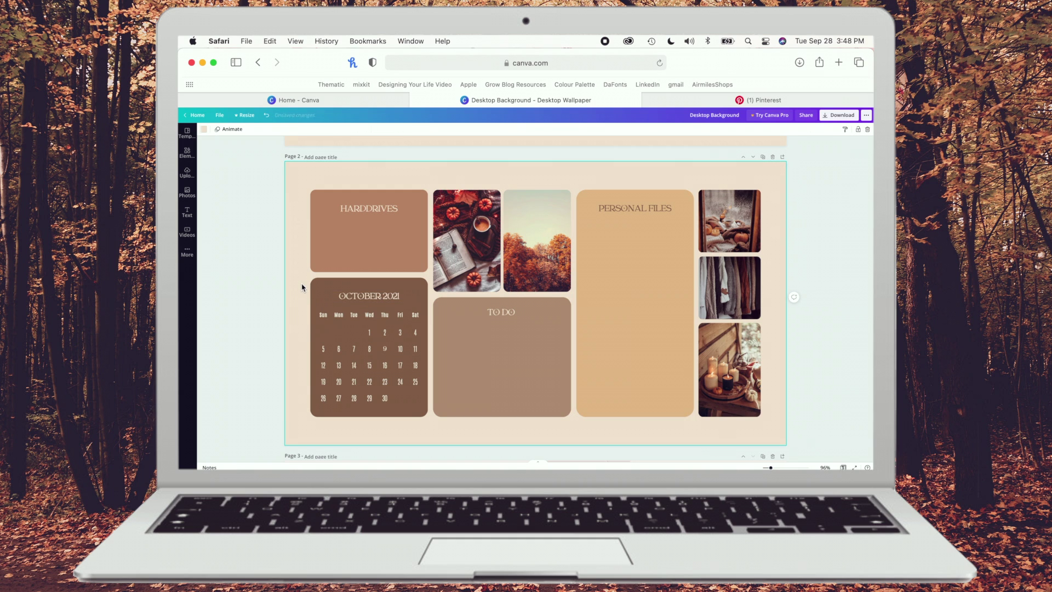
click(368, 296)
drag(372, 211, 371, 250)
Move the brown calendar card over TO DO and PERSONAL FILES, then delete the leftover date grid
click(341, 296)
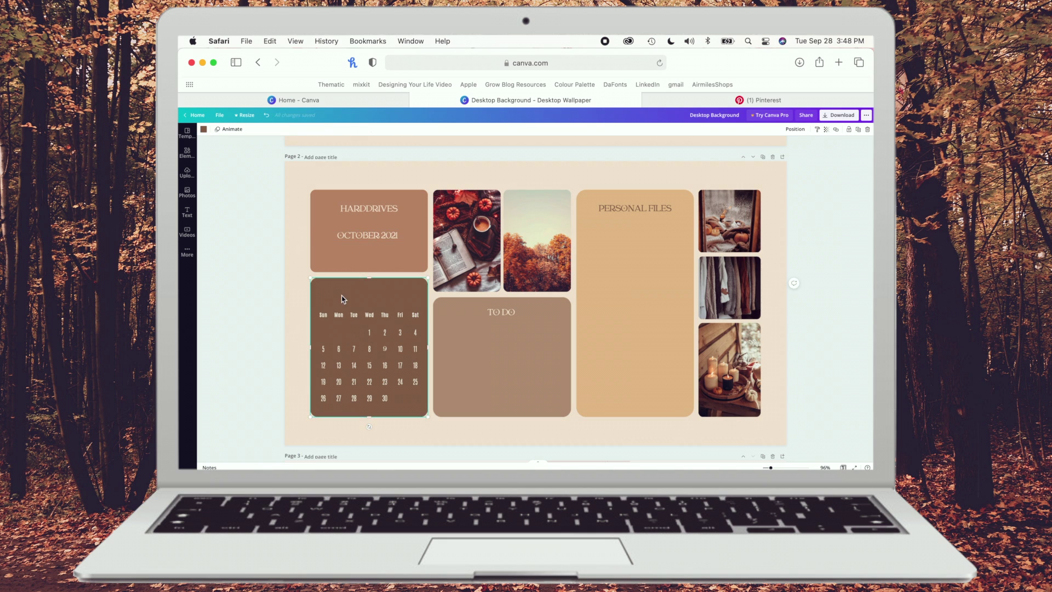
drag(341, 296, 586, 292)
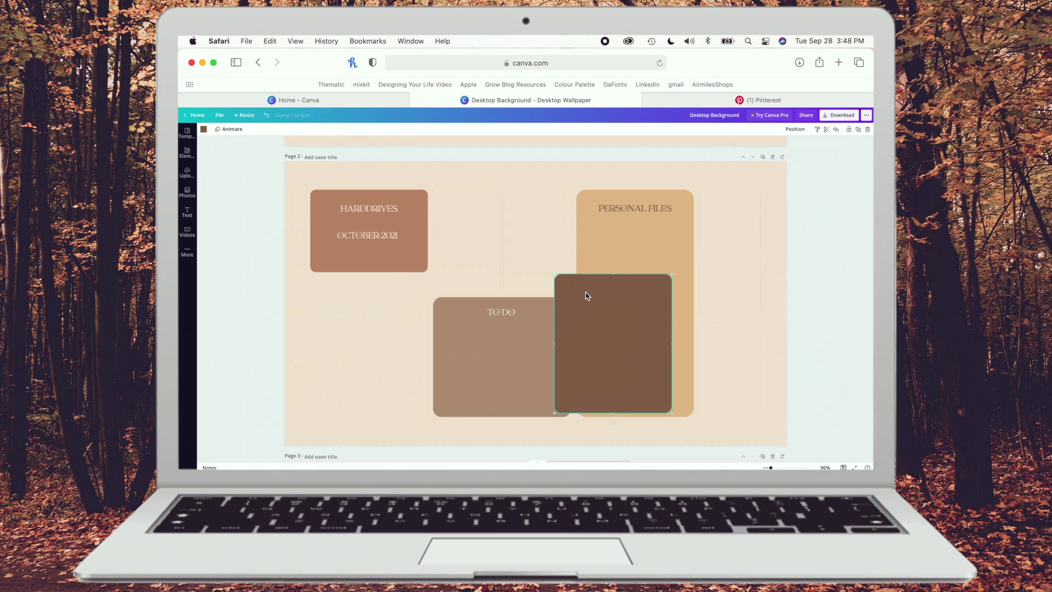
click(304, 302)
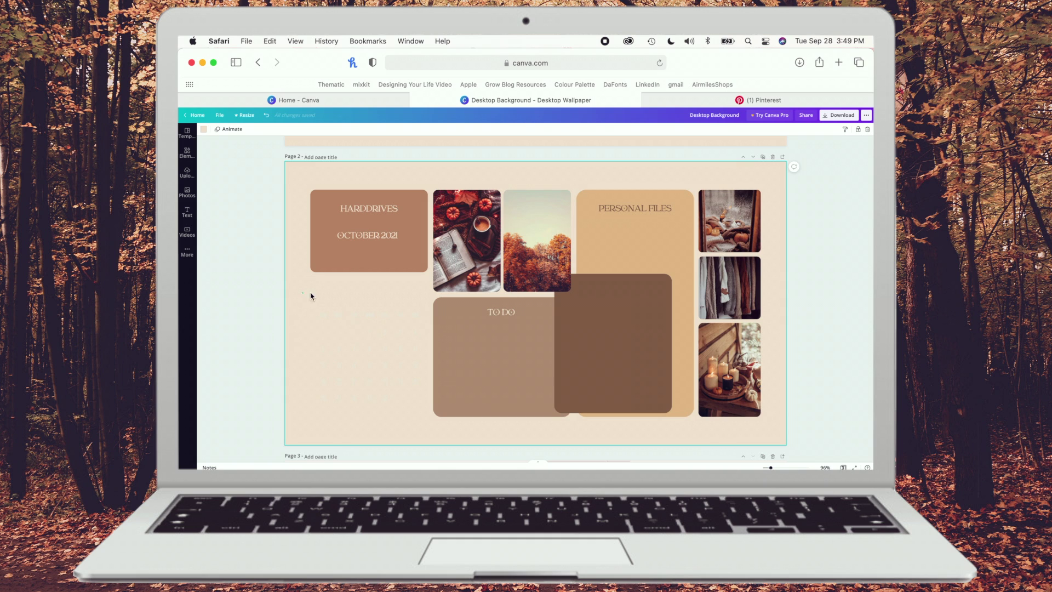
drag(310, 294, 428, 429)
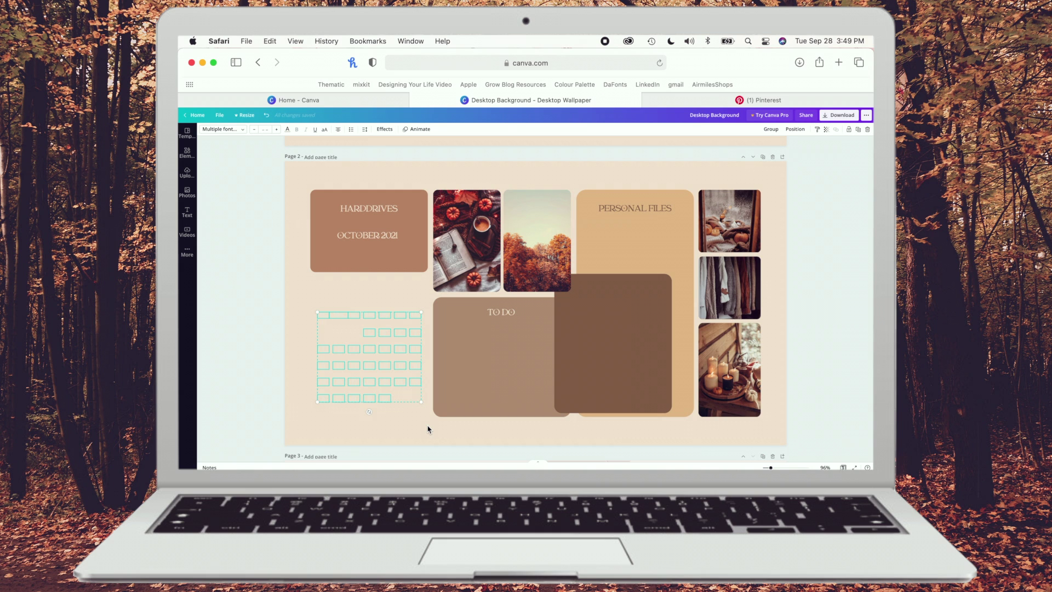
key(BackSpace)
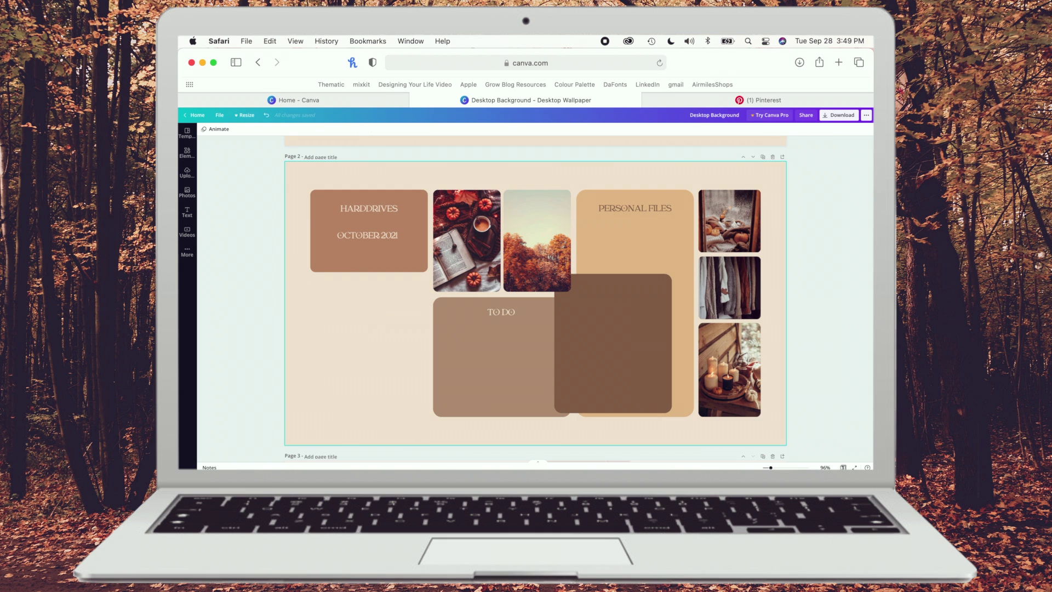
scroll(535, 299, down, 10)
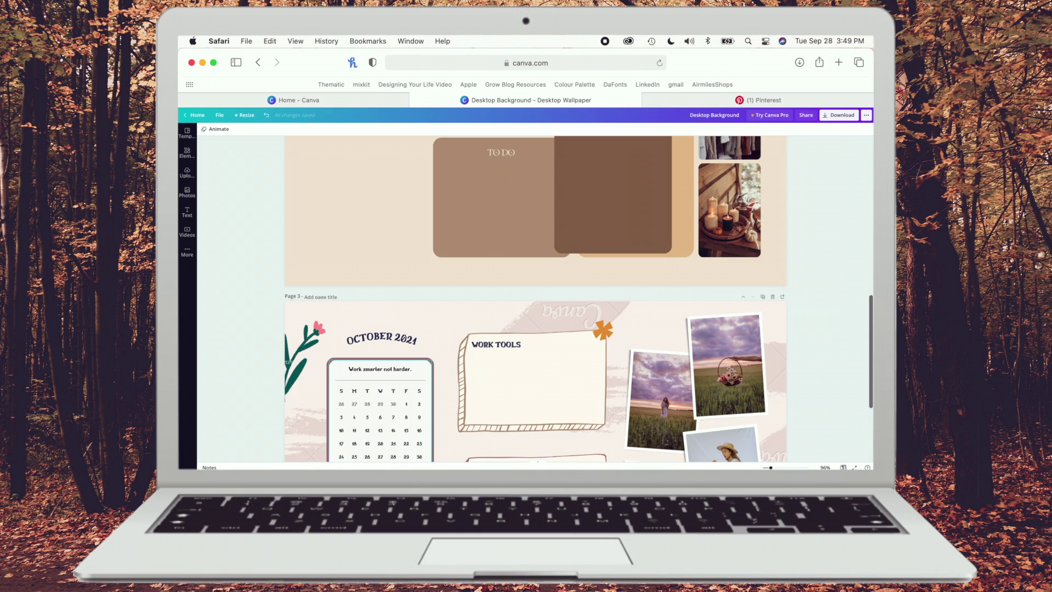
On the October template, delete the 'Work smarter not harder.' motto and its line, and pull off the white background
scroll(396, 417, down, 2)
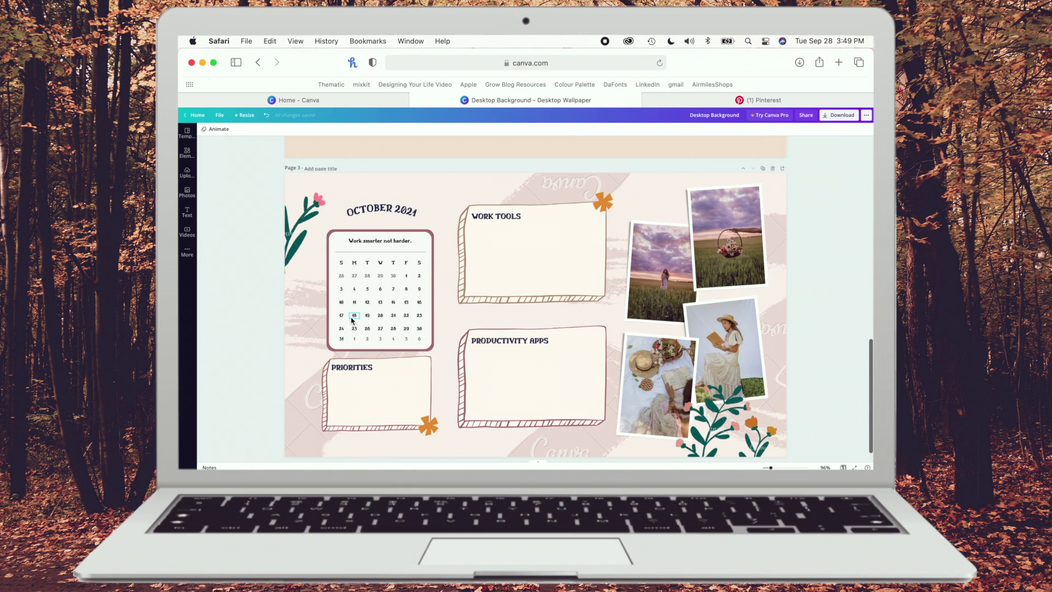
click(354, 241)
key(BackSpace)
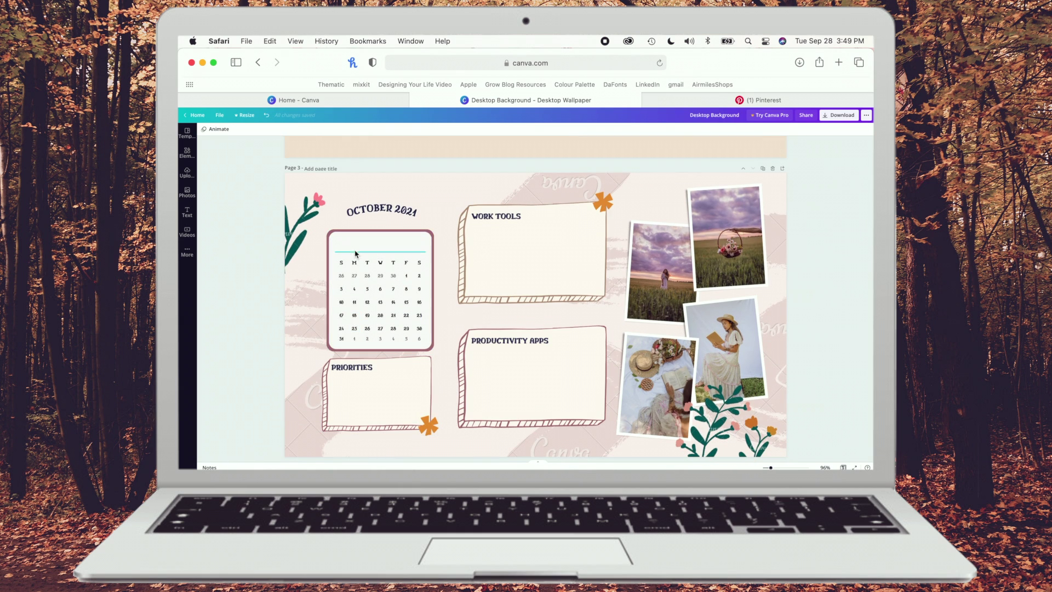
click(357, 251)
key(Delete)
click(351, 246)
click(351, 246)
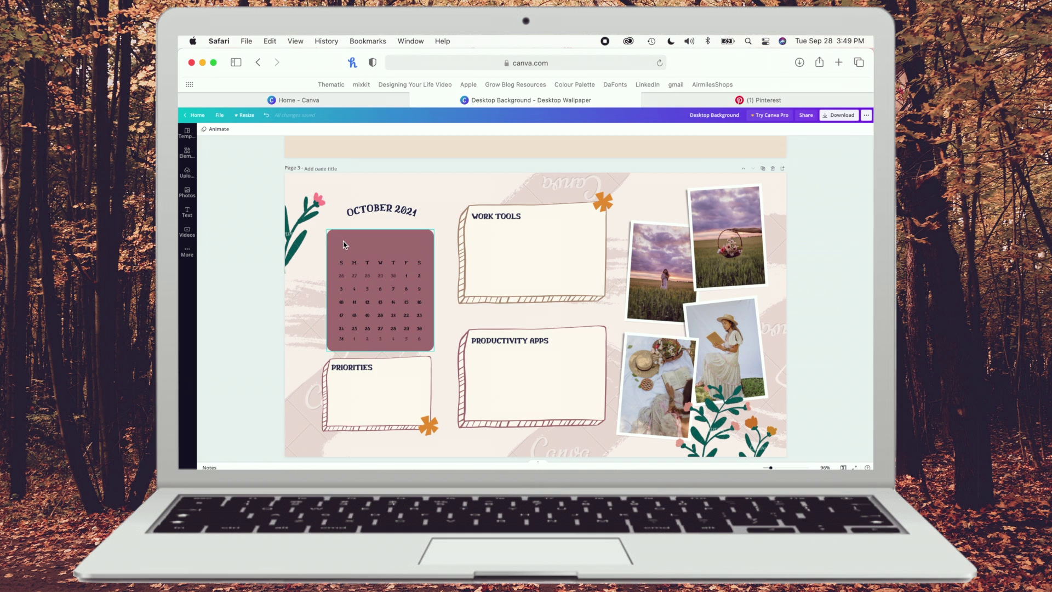
drag(351, 246, 313, 324)
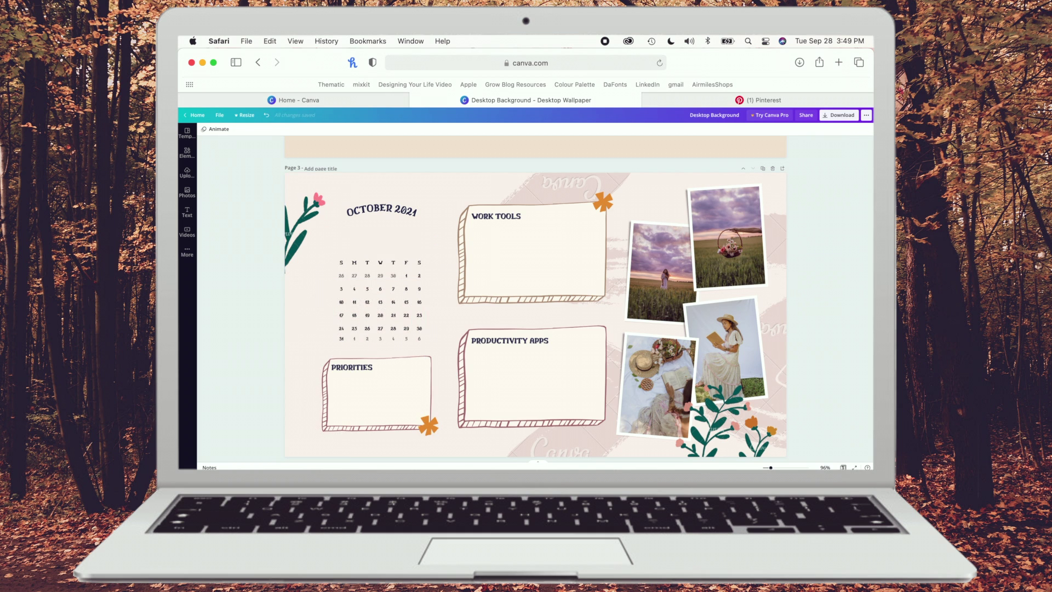
Move the October date grid up onto page 2 beneath HARDDRIVES, then select and ungroup it
scroll(323, 321, up, 2)
drag(334, 322, 432, 404)
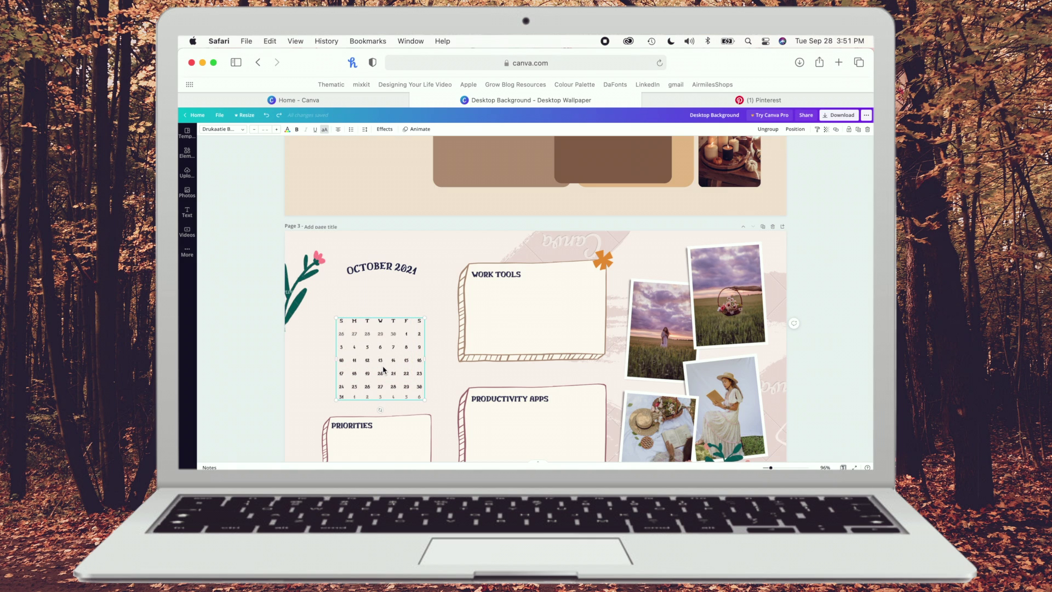
drag(381, 331, 368, 230)
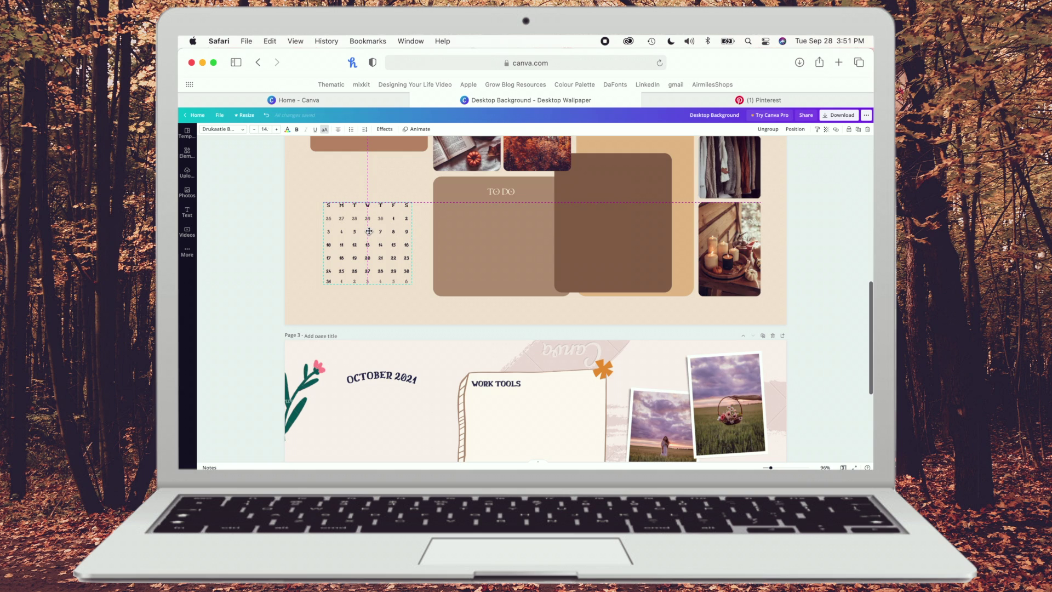
click(314, 194)
drag(312, 196, 410, 290)
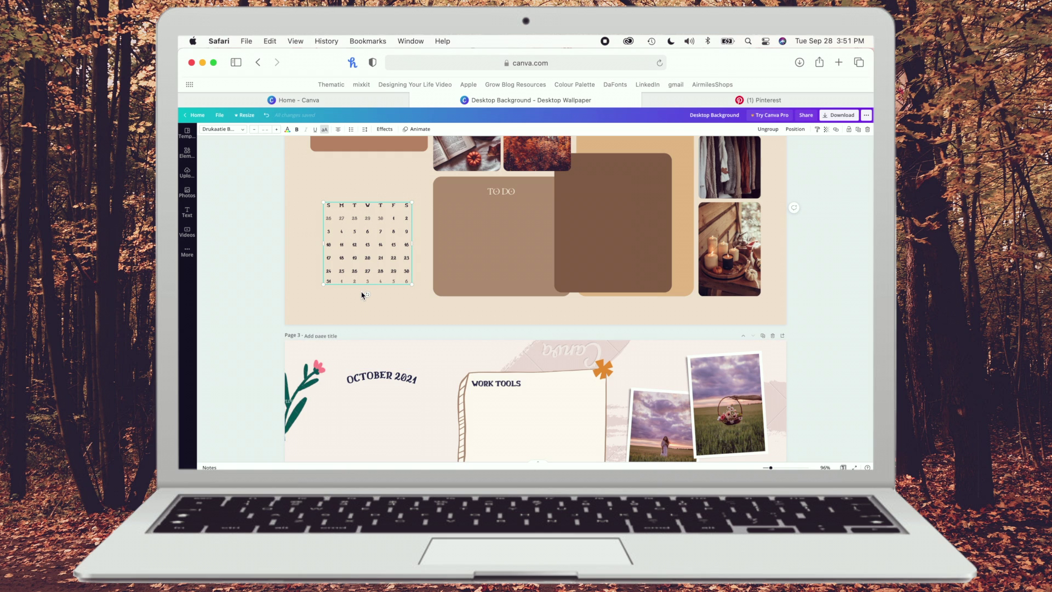
scroll(363, 295, up, 3)
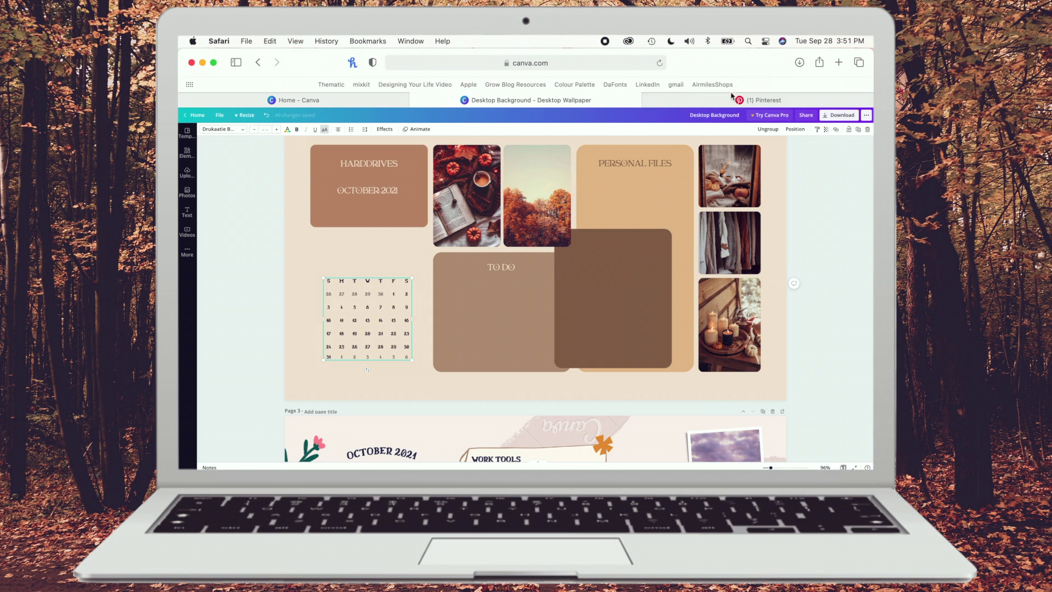
click(769, 130)
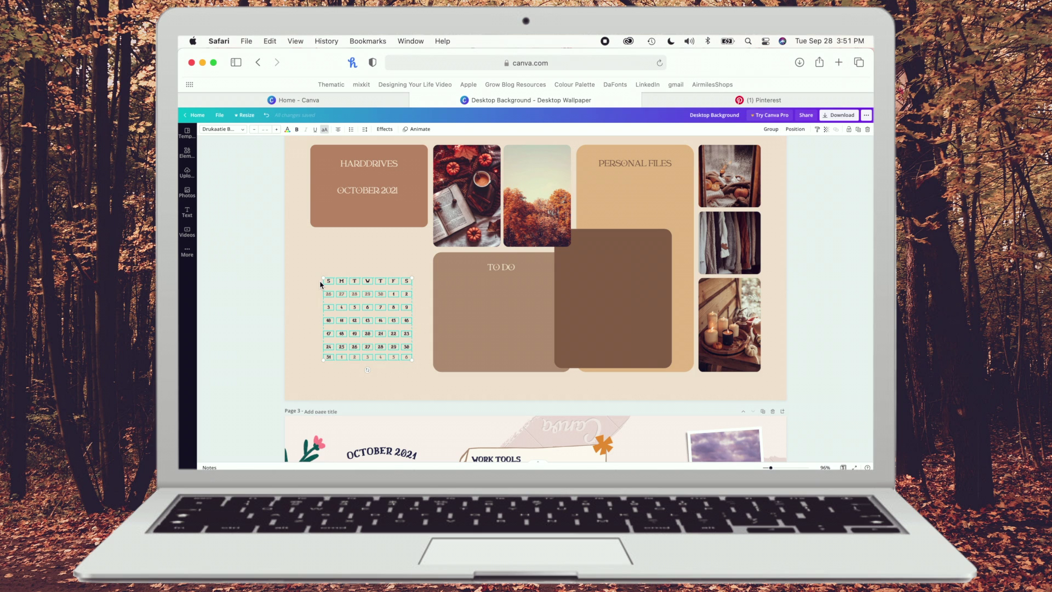
Color the October date grid's lettering with the cream swatch and set its font to Catchy Mager
click(286, 130)
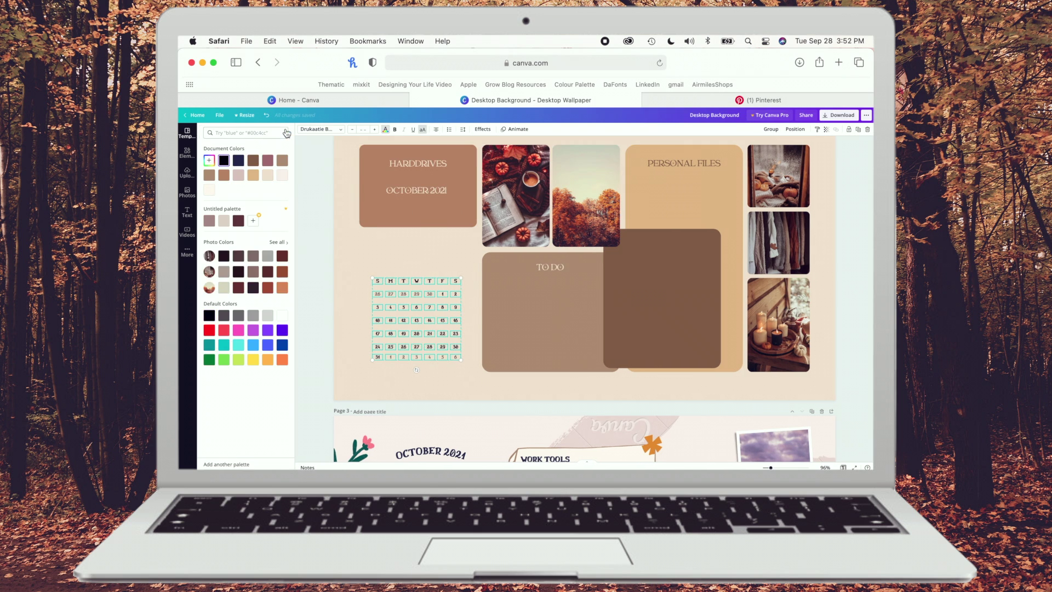
click(212, 191)
click(338, 133)
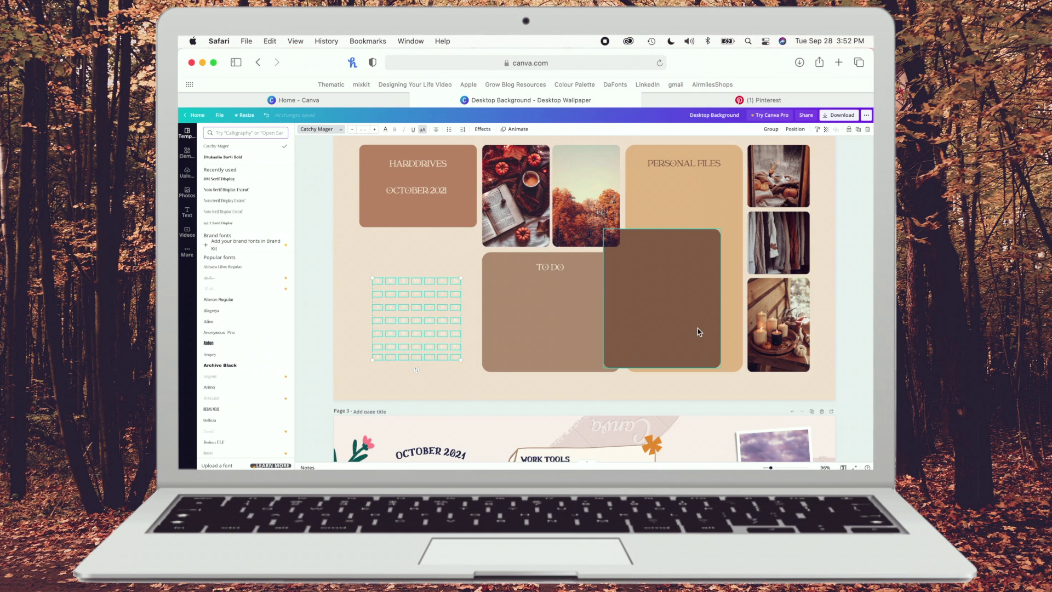
key(Escape)
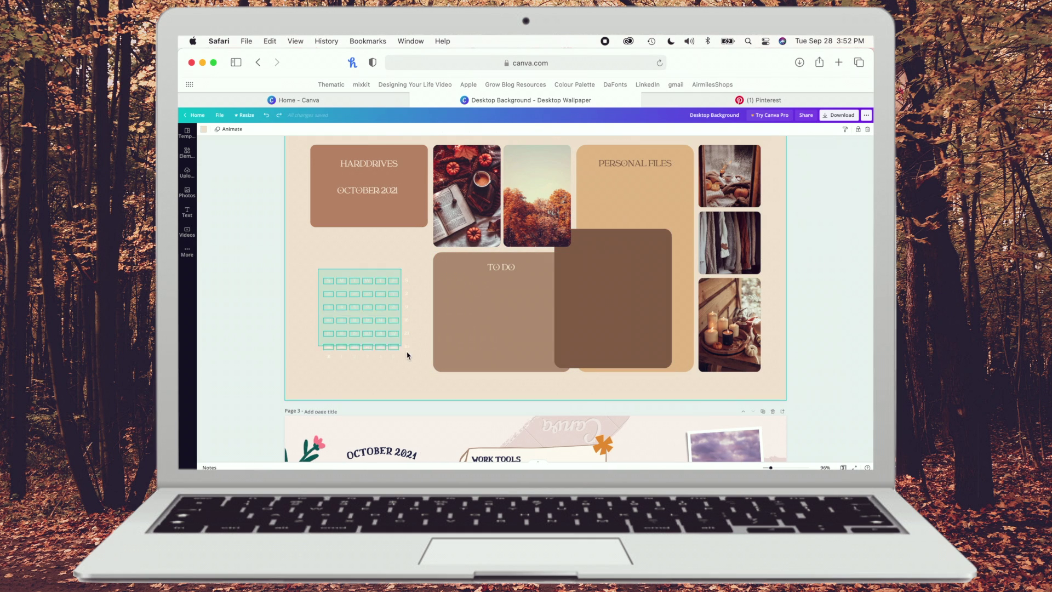
click(414, 357)
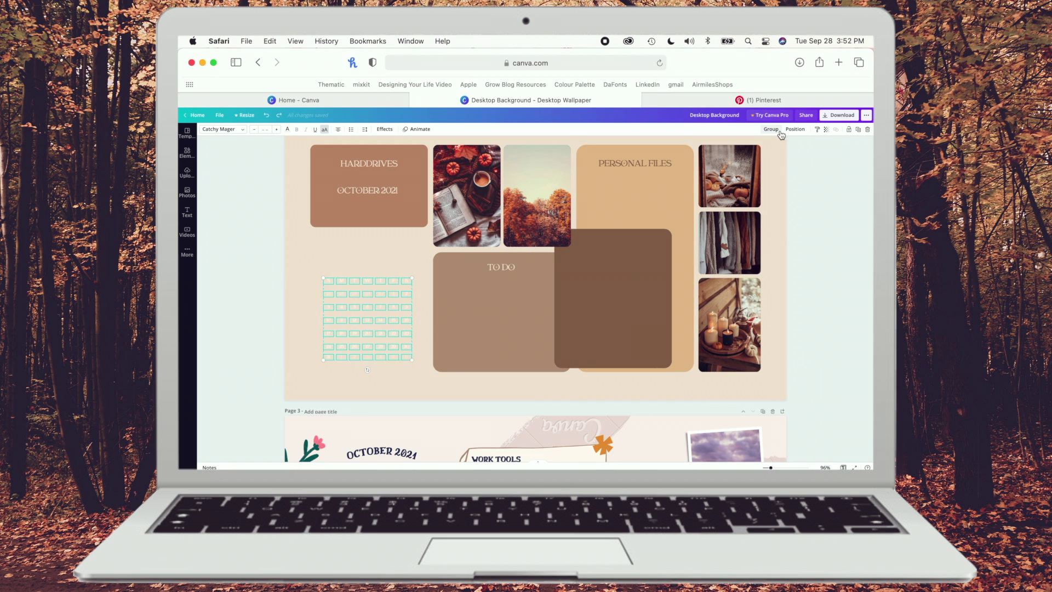
Put the dark brown box behind the date grid, enlarge the grid, and move OCTOBER 2021 above it
drag(581, 313, 370, 302)
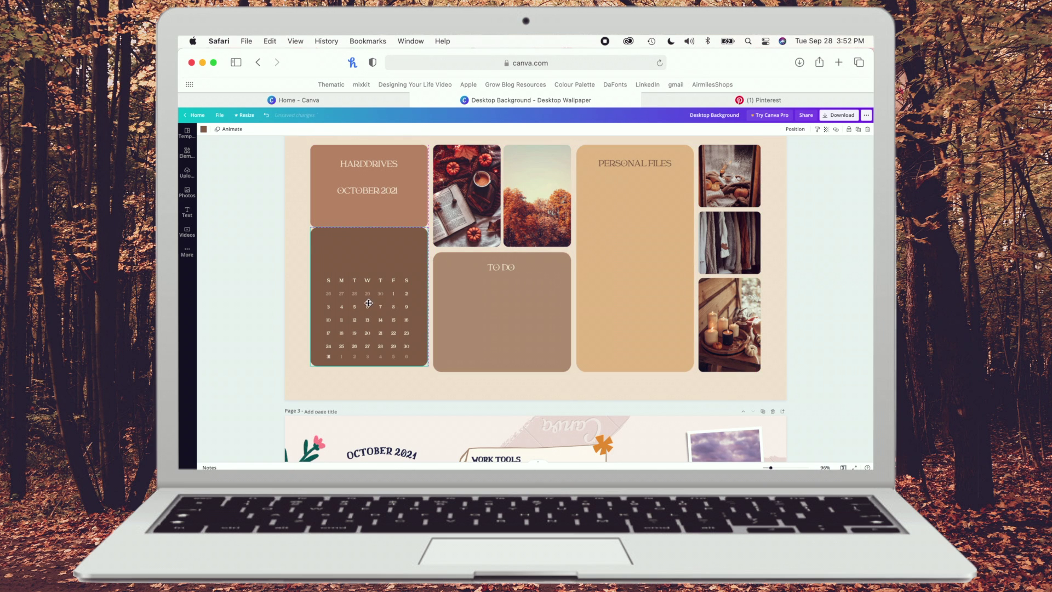
drag(368, 302, 366, 321)
click(374, 333)
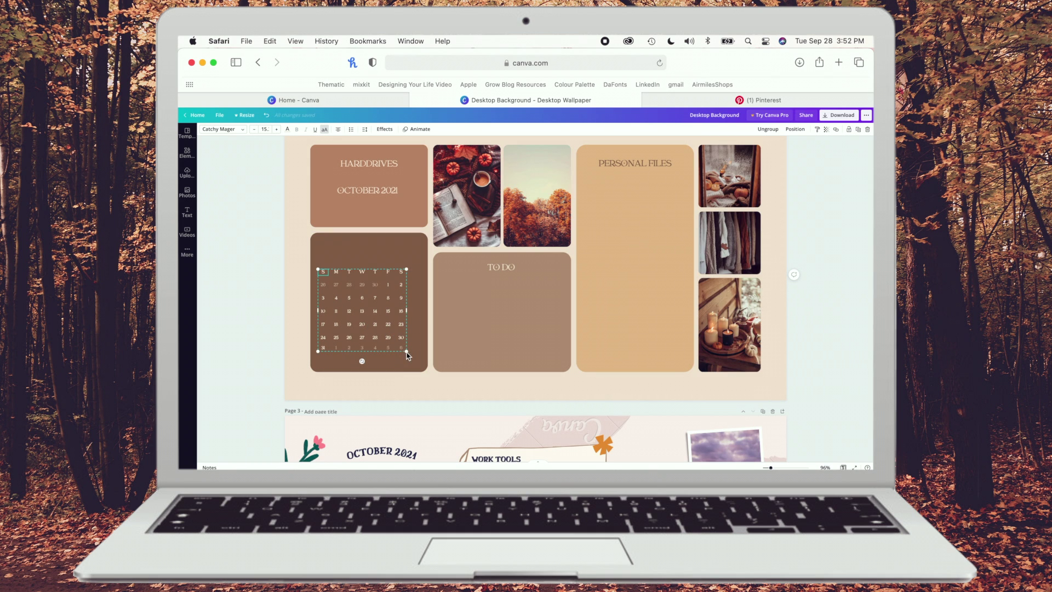
mouse_move(409, 355)
mouse_down()
mouse_move(424, 370)
mouse_move(412, 344)
mouse_up()
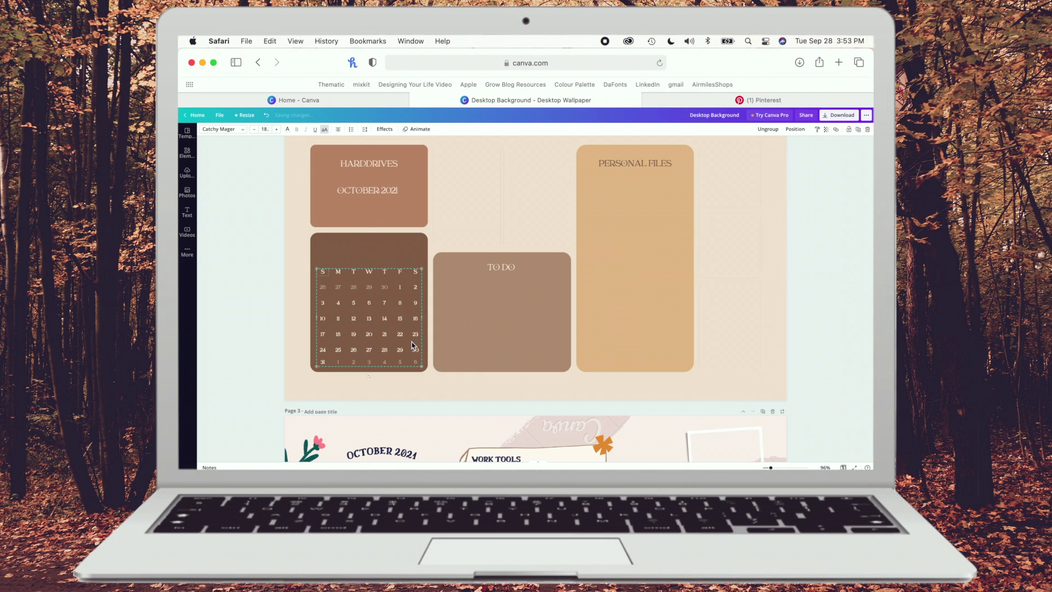
drag(386, 190, 387, 247)
click(387, 344)
drag(388, 340, 386, 338)
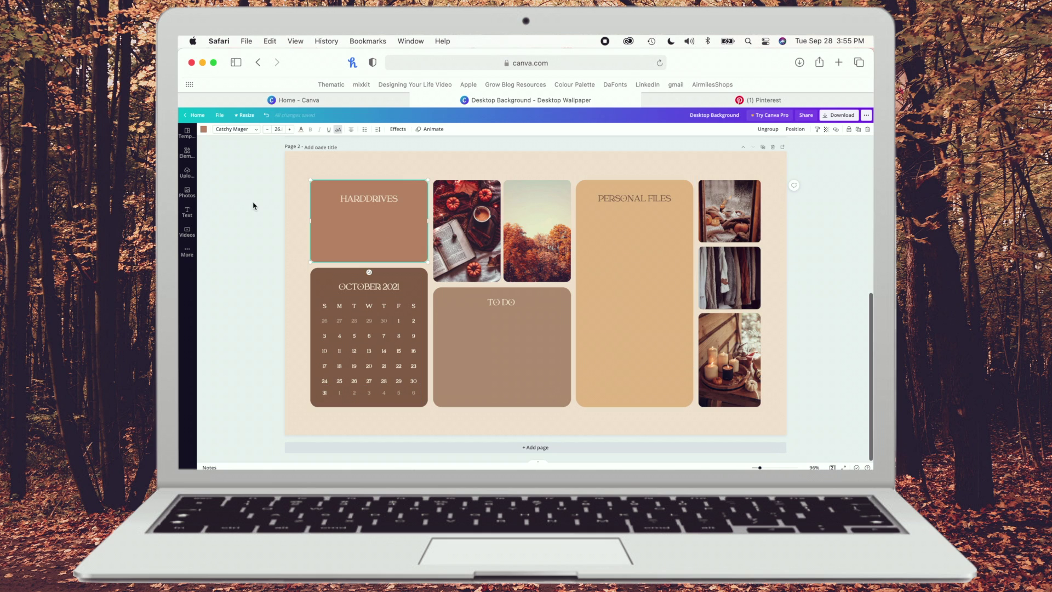
Select every element on page 2 and scale the collage down from its corner in two passes
click(247, 206)
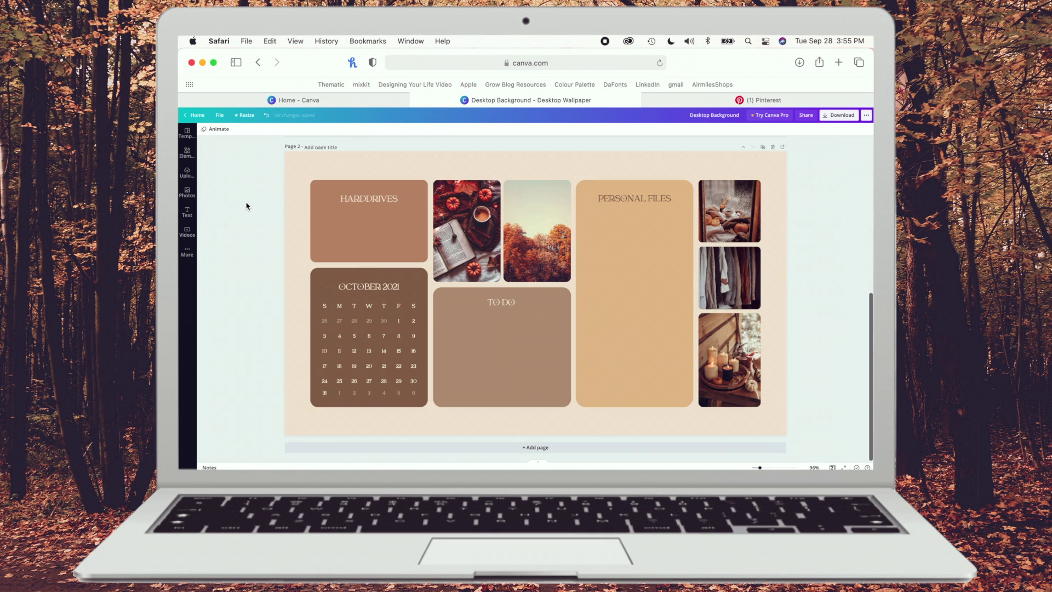
drag(299, 179, 733, 404)
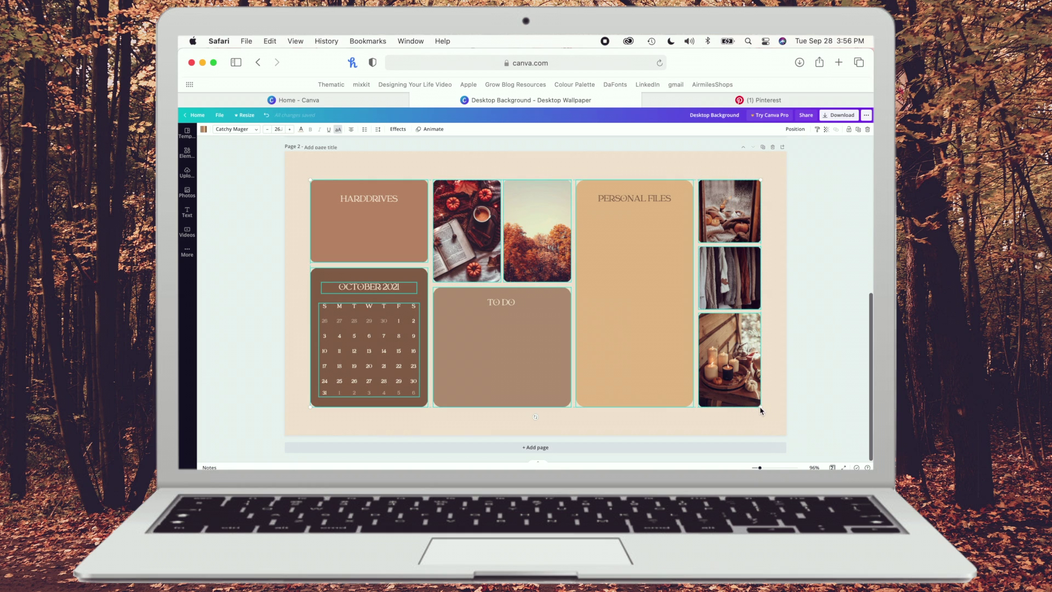
drag(760, 410, 729, 379)
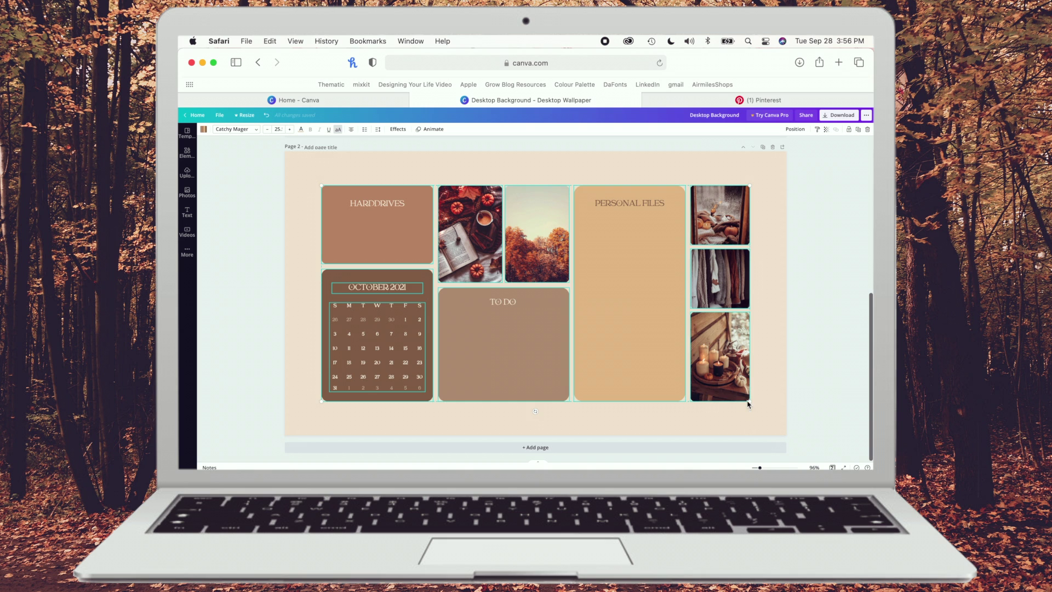
drag(749, 404, 725, 375)
Download Page 2 alone as a PNG, then hide the browser to reveal the desktop
click(842, 115)
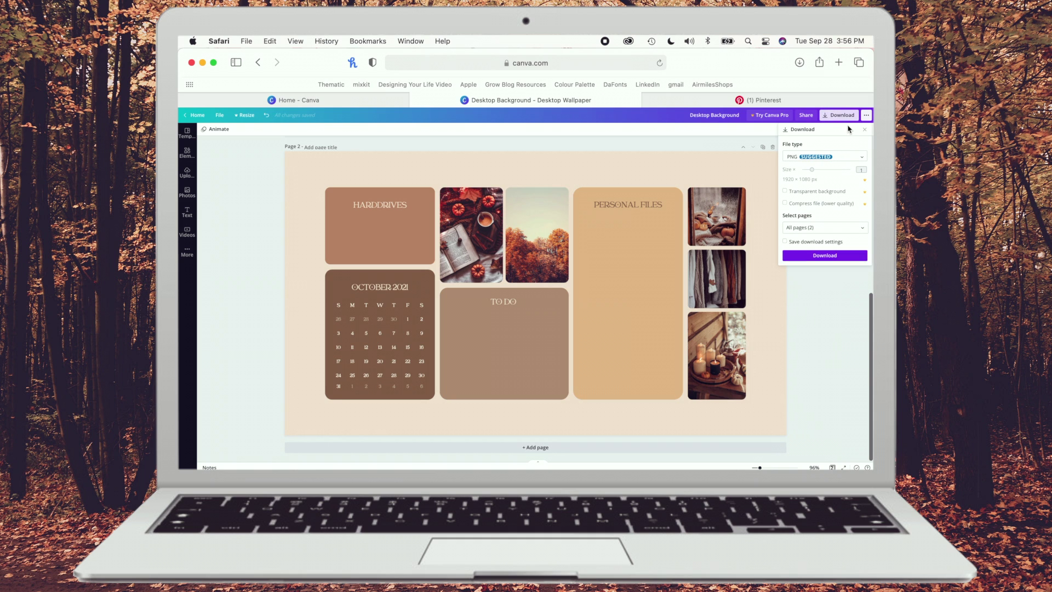
click(863, 229)
click(861, 274)
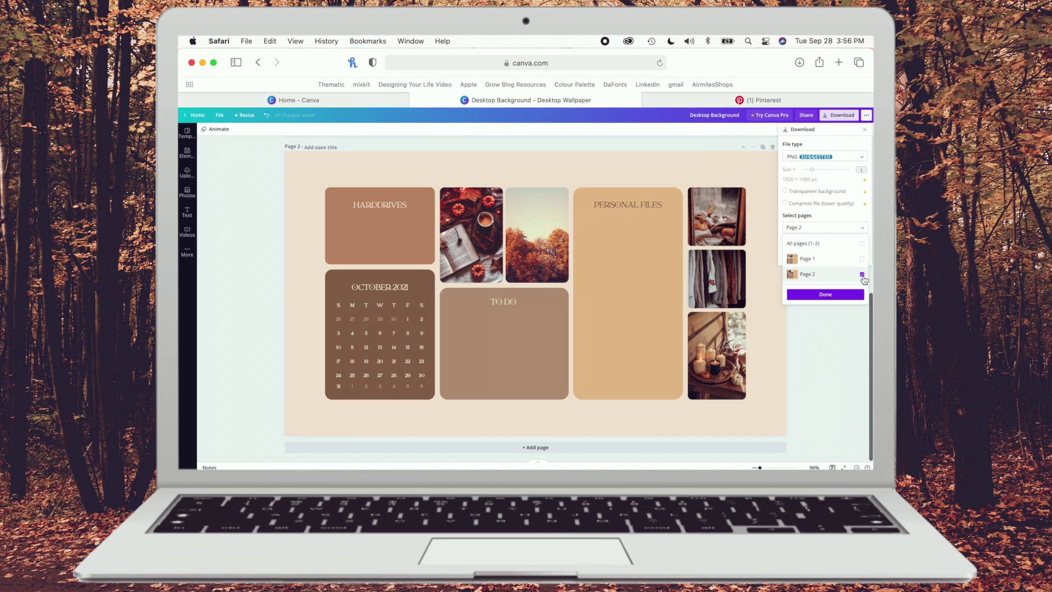
click(843, 300)
click(824, 250)
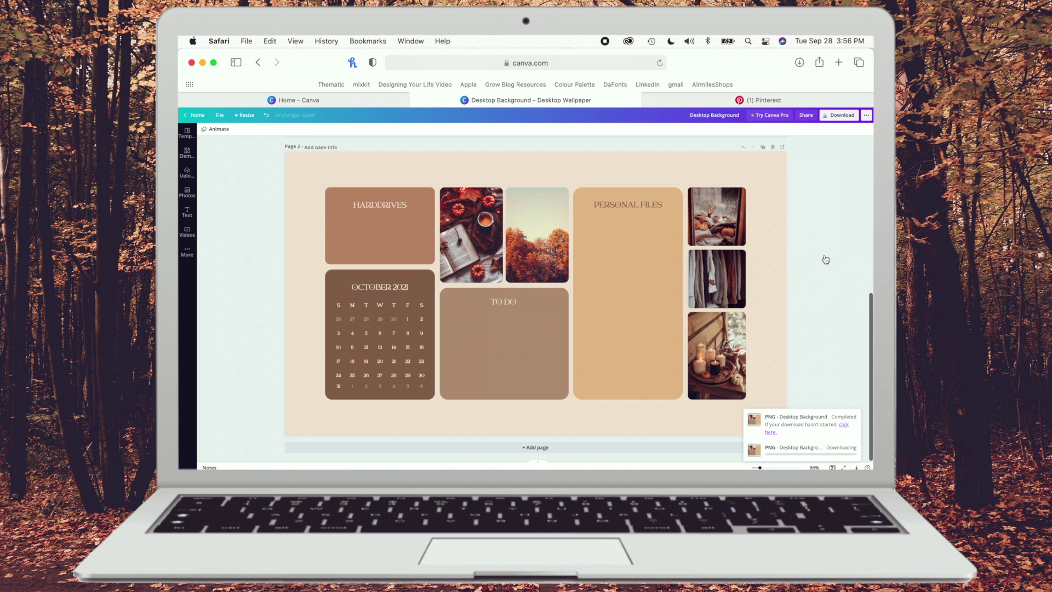
key(super+h)
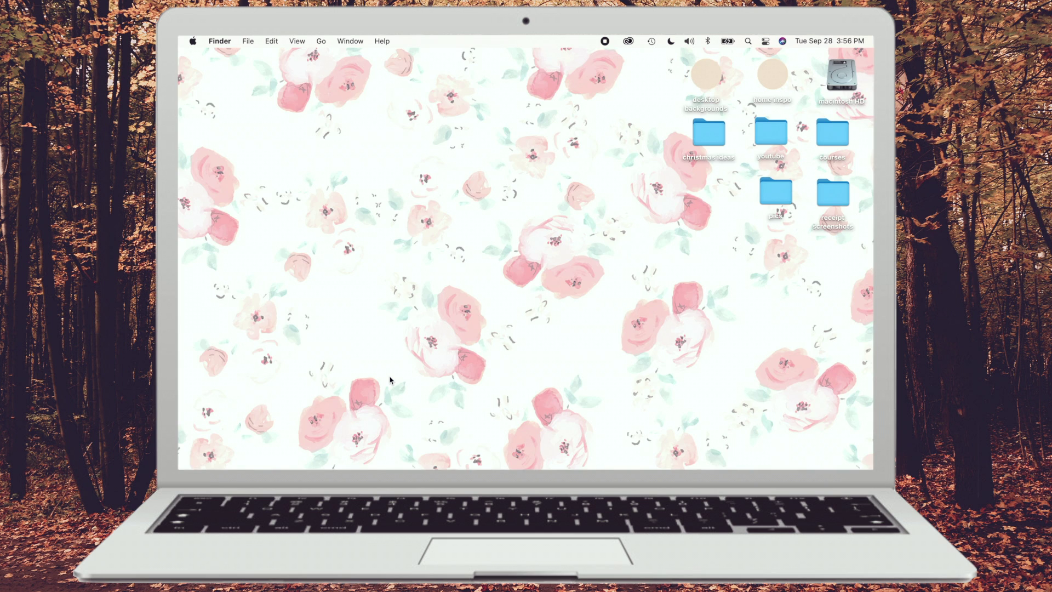
In Desktop & Screen Saver, add the downloaded collage PNG to the backgrounds folder and select it as wallpaper
key(super+space)
text(system)
key(Return)
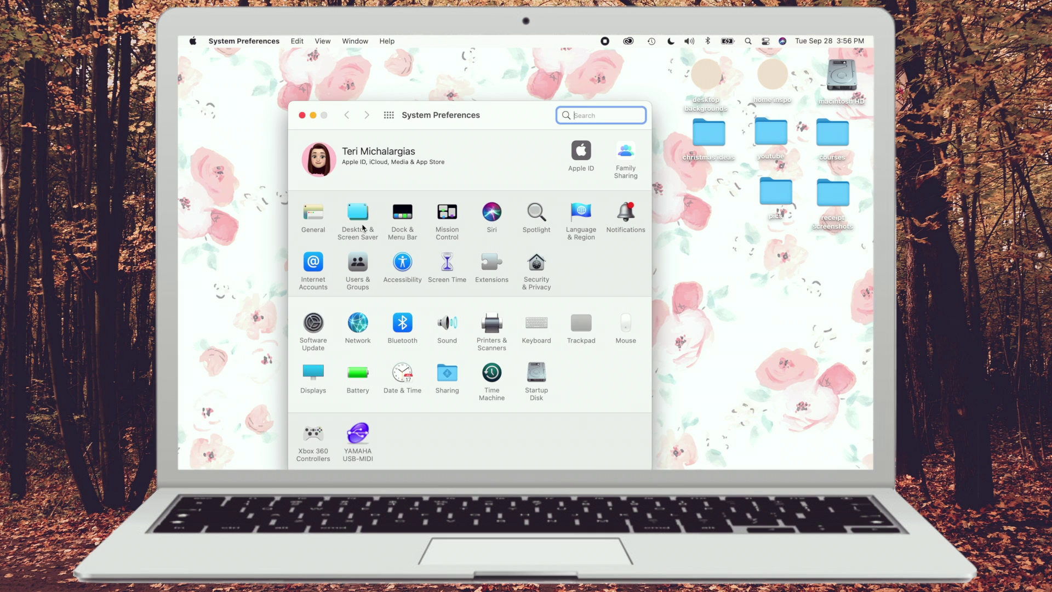
click(362, 228)
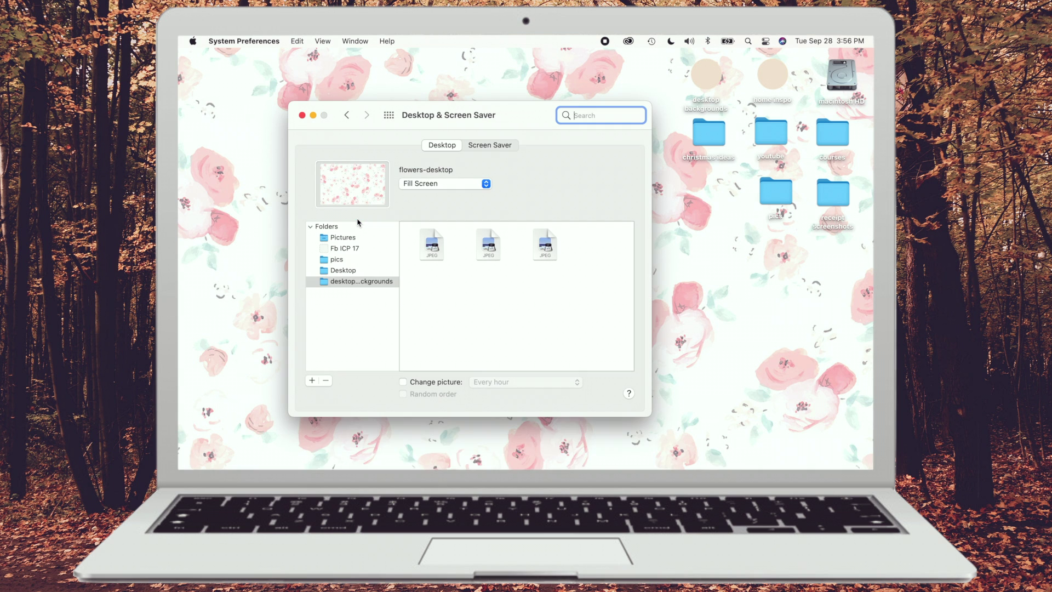
click(783, 441)
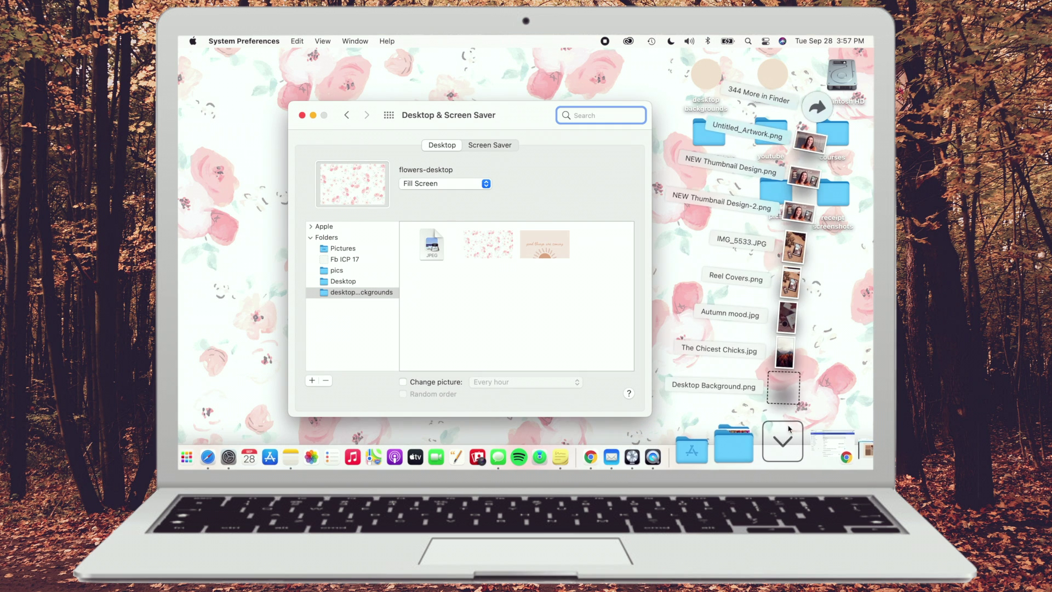
drag(789, 428, 700, 75)
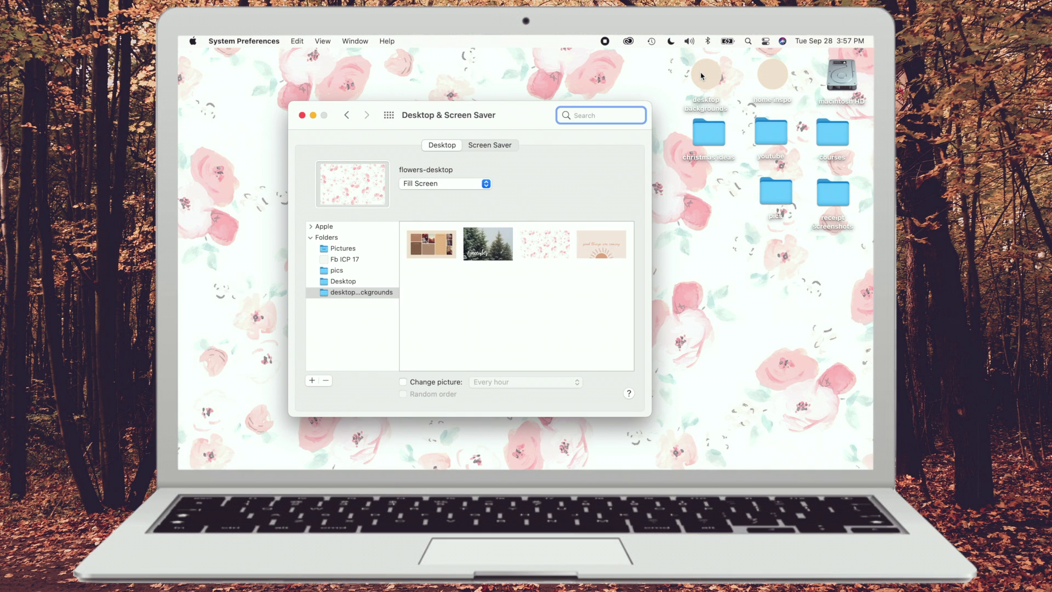
click(422, 250)
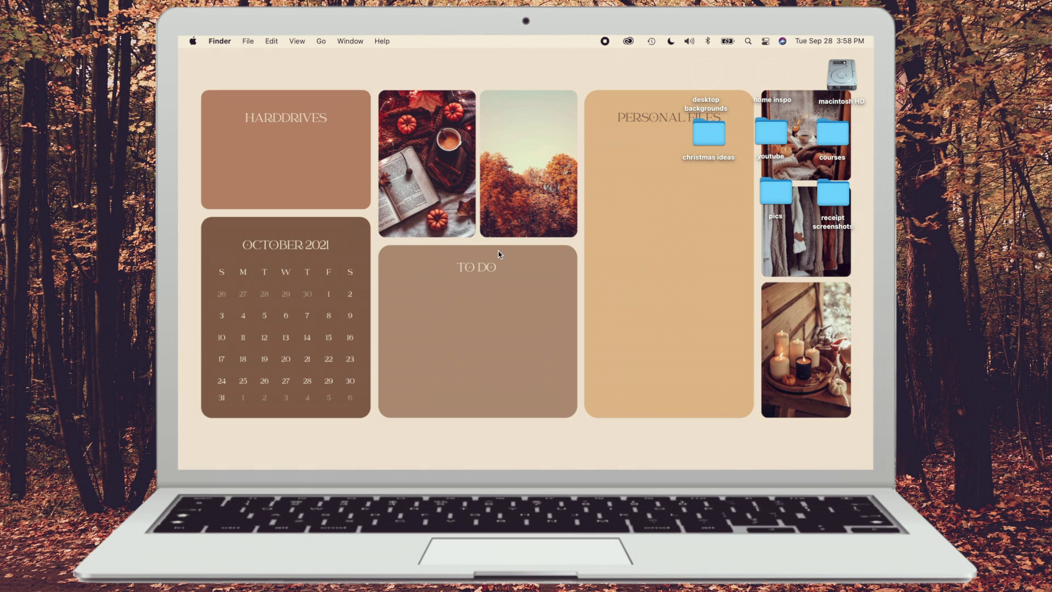
Add a fourth desktop space in Mission Control and switch to Desktop 4
key(ctrl+Up)
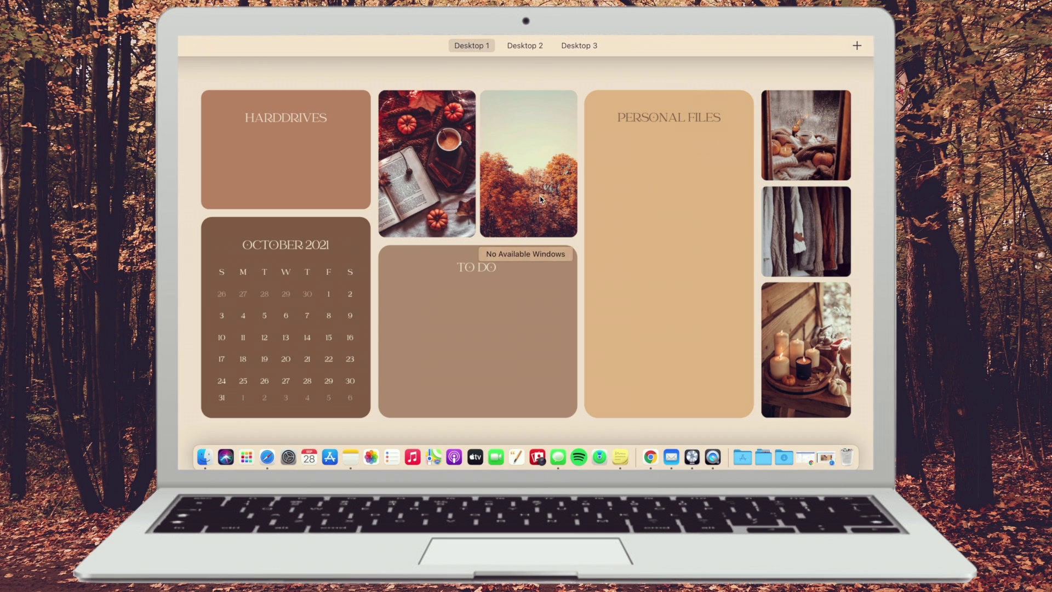
mouse_move(536, 63)
mouse_move(581, 76)
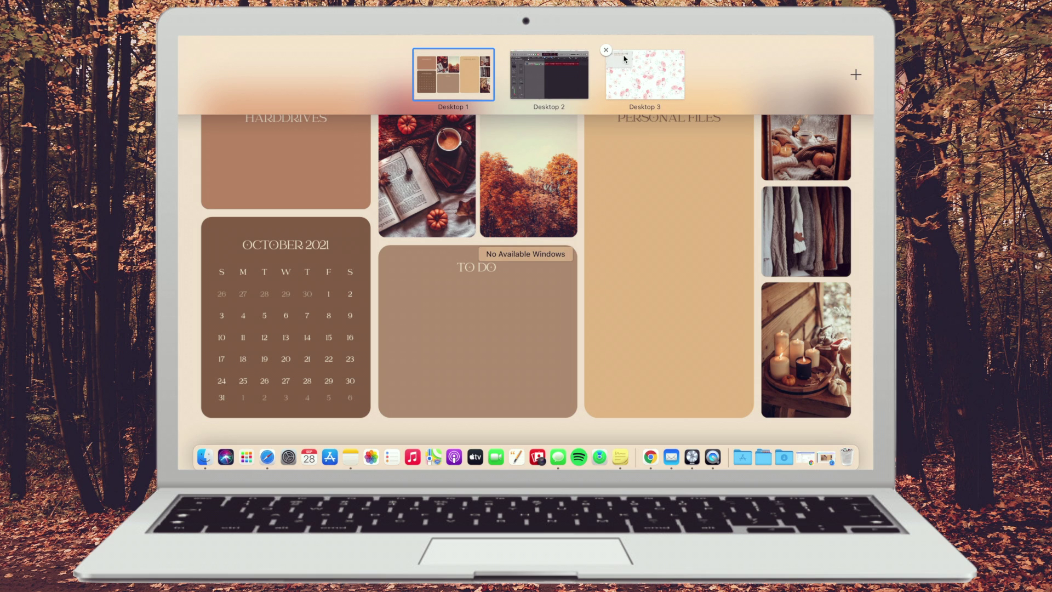
mouse_move(604, 90)
mouse_move(849, 86)
click(848, 83)
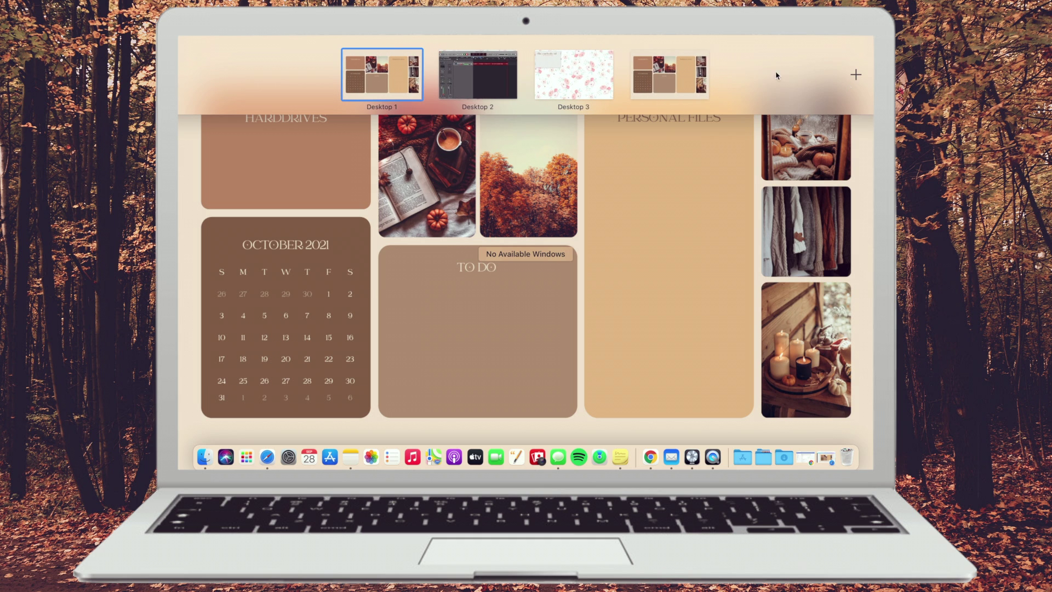
mouse_move(660, 78)
click(661, 81)
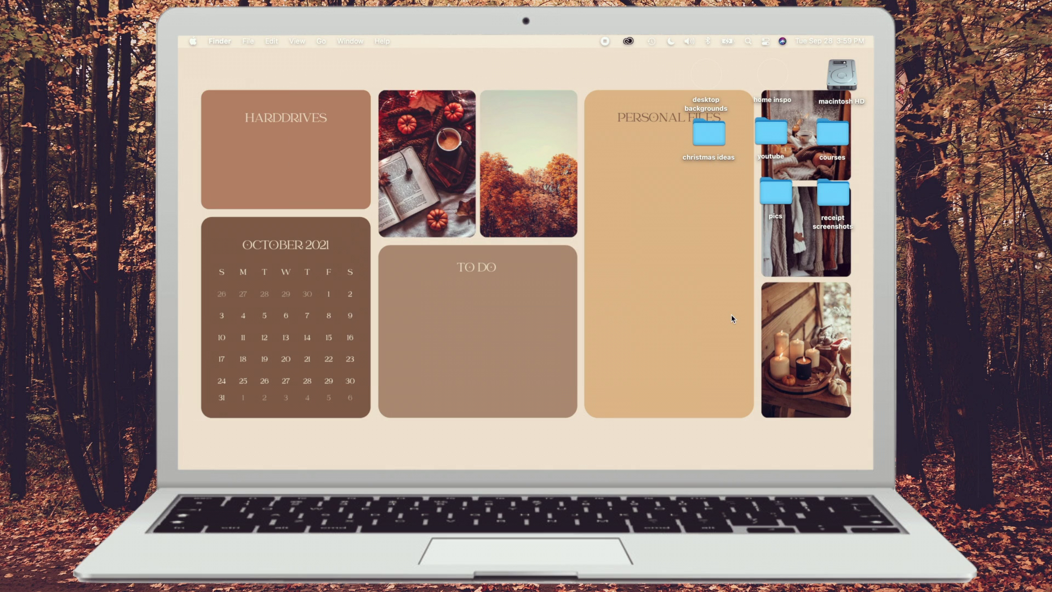
key(super+space)
Open System Preferences' desktop wallpaper settings, minimise the window, and return to Desktop 4
text(sys)
key(Return)
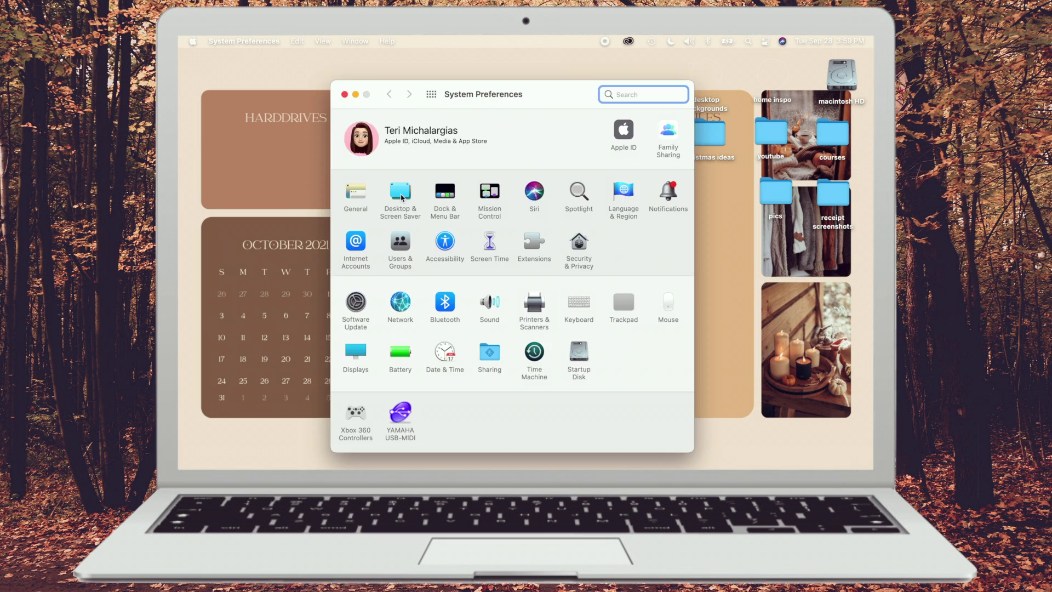
click(403, 198)
click(485, 123)
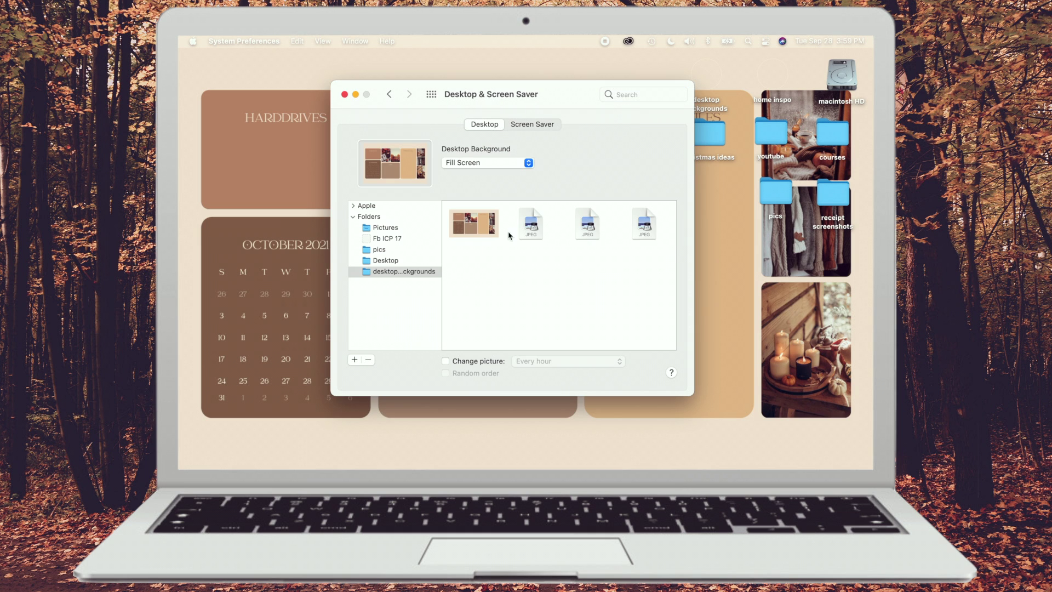
click(356, 94)
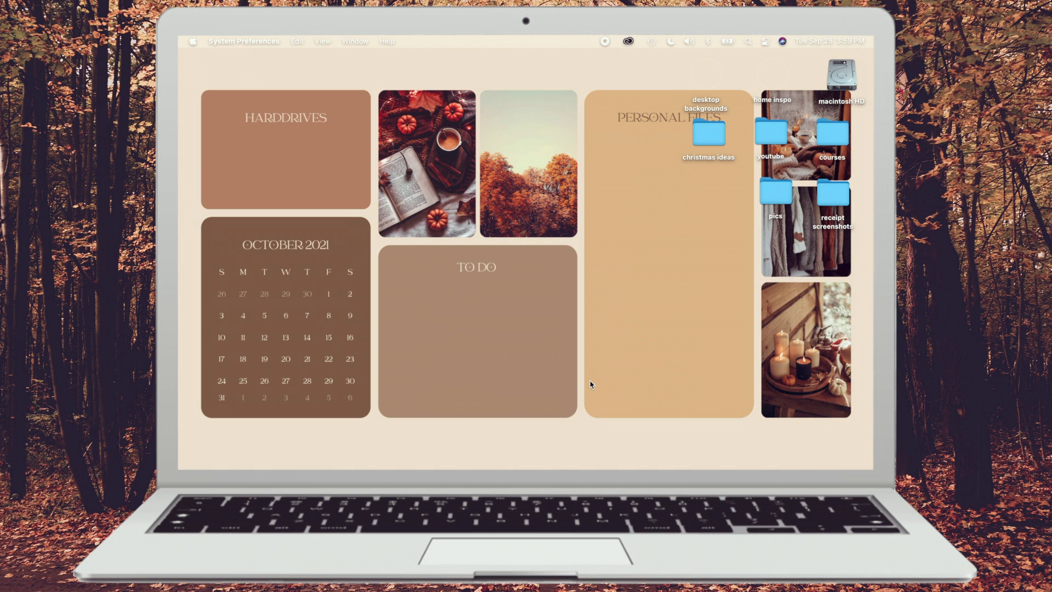
key(ctrl+Up)
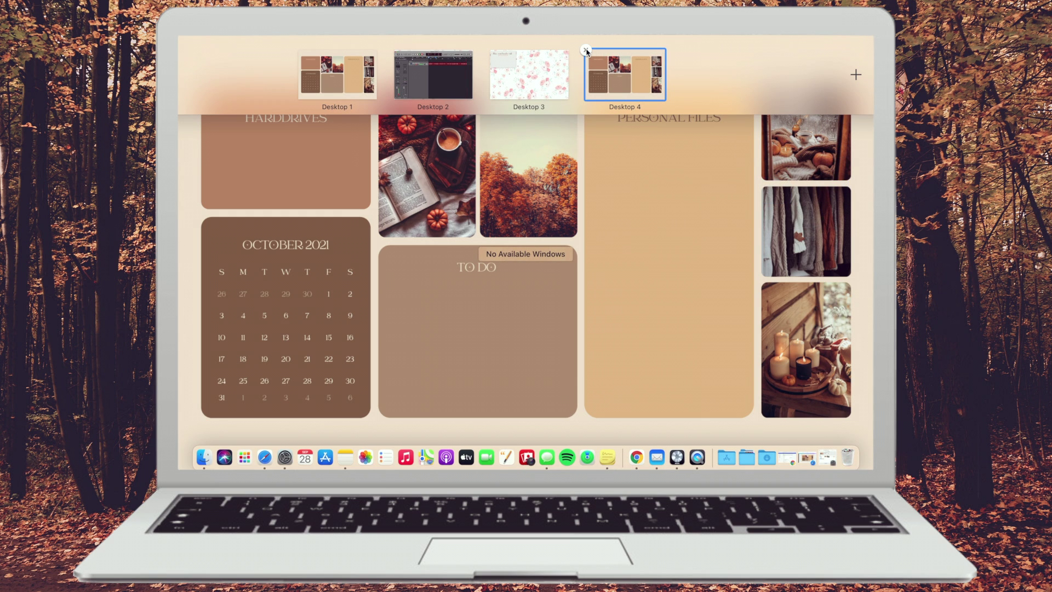
click(638, 359)
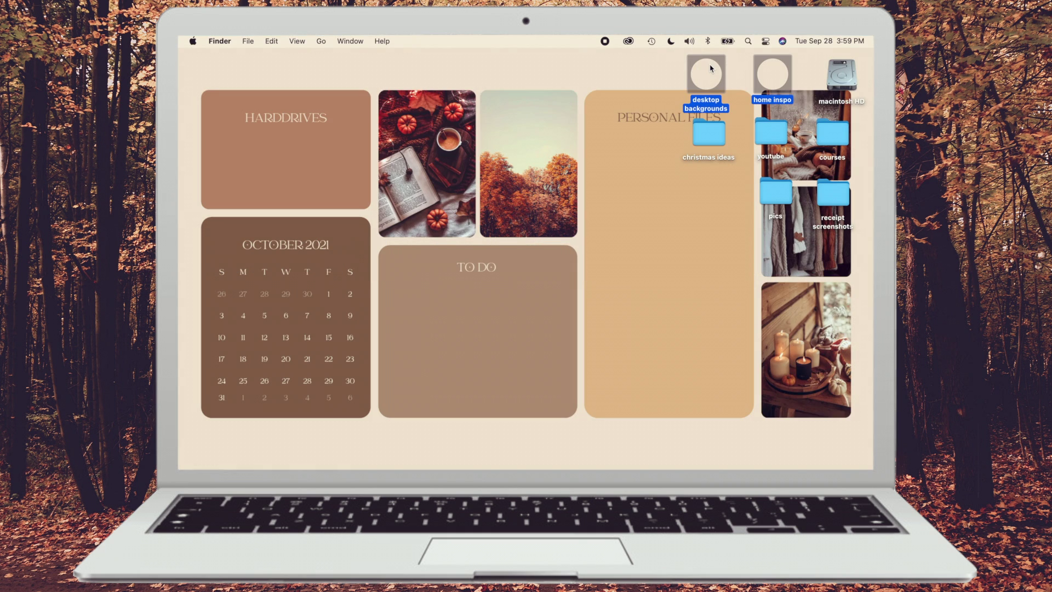
Move christmas ideas below receipt screenshots, stack desktop backgrounds and home inspo in Personal Files, then restore Safari
drag(709, 134, 825, 258)
click(686, 93)
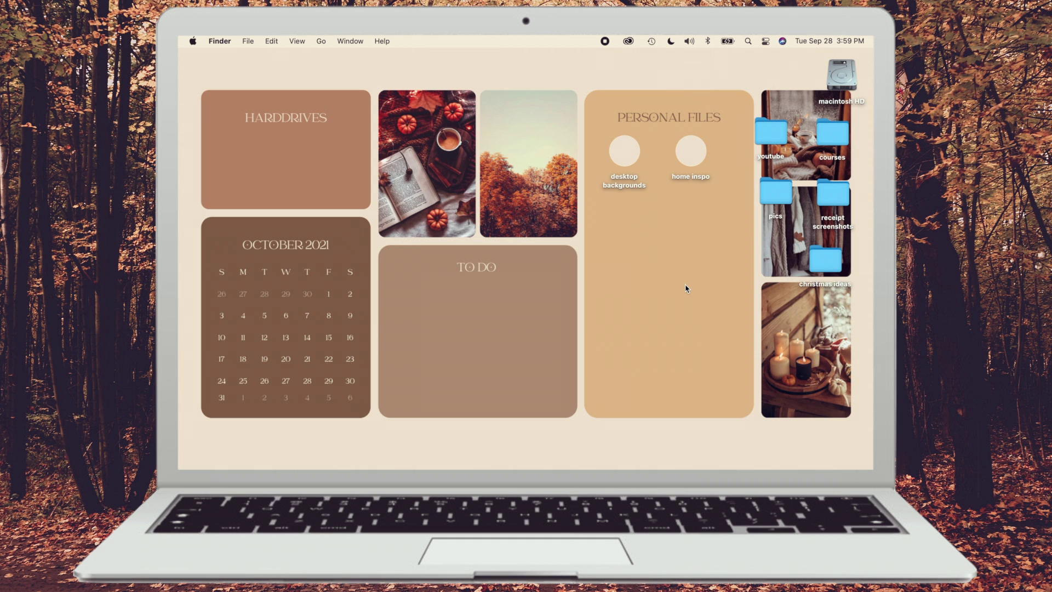
drag(690, 154, 625, 226)
click(681, 320)
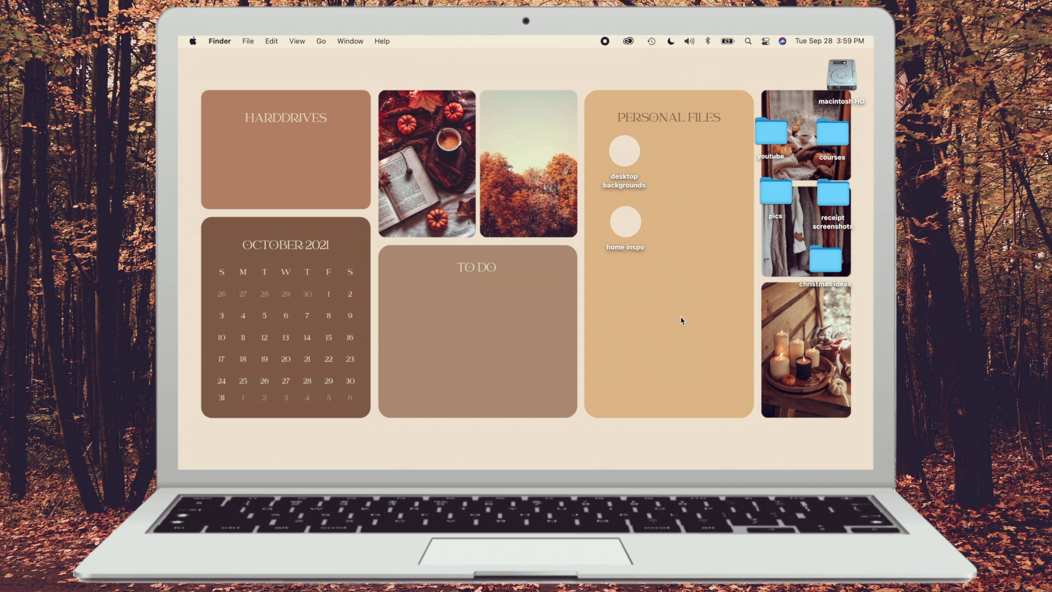
drag(659, 307, 635, 167)
click(727, 218)
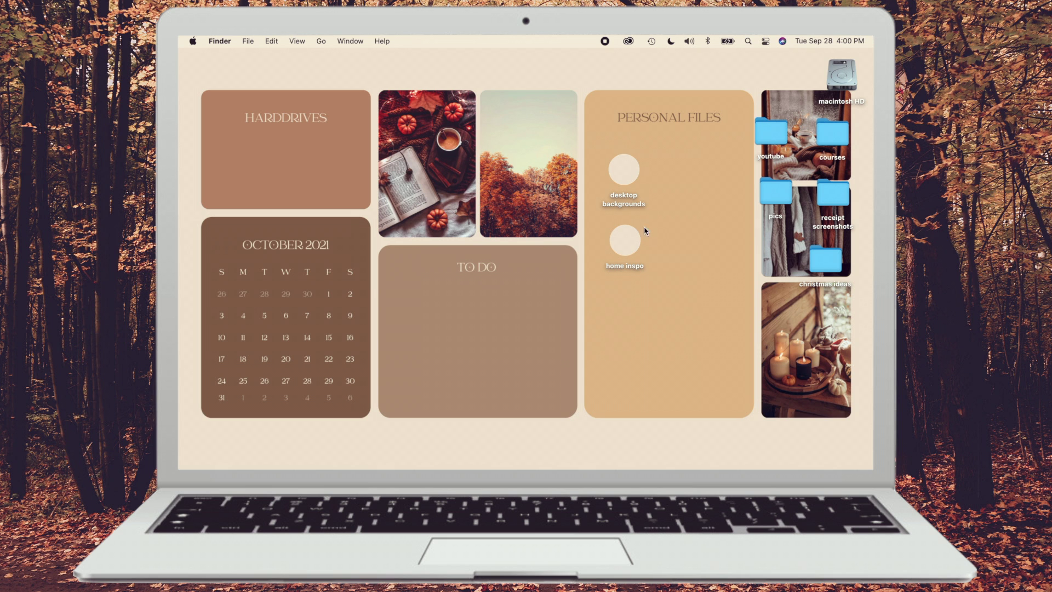
mouse_move(644, 460)
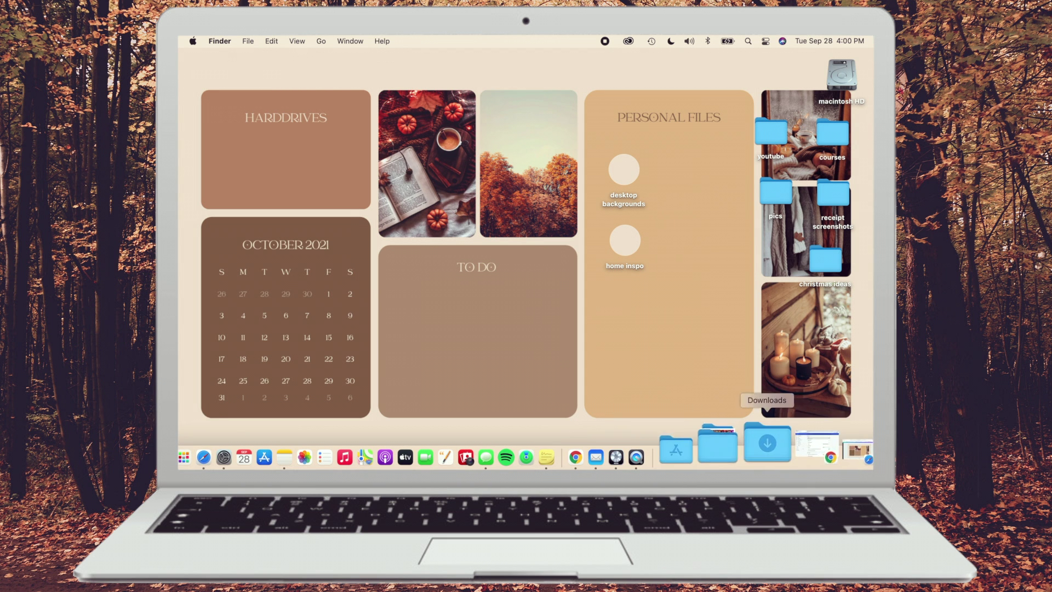
click(811, 455)
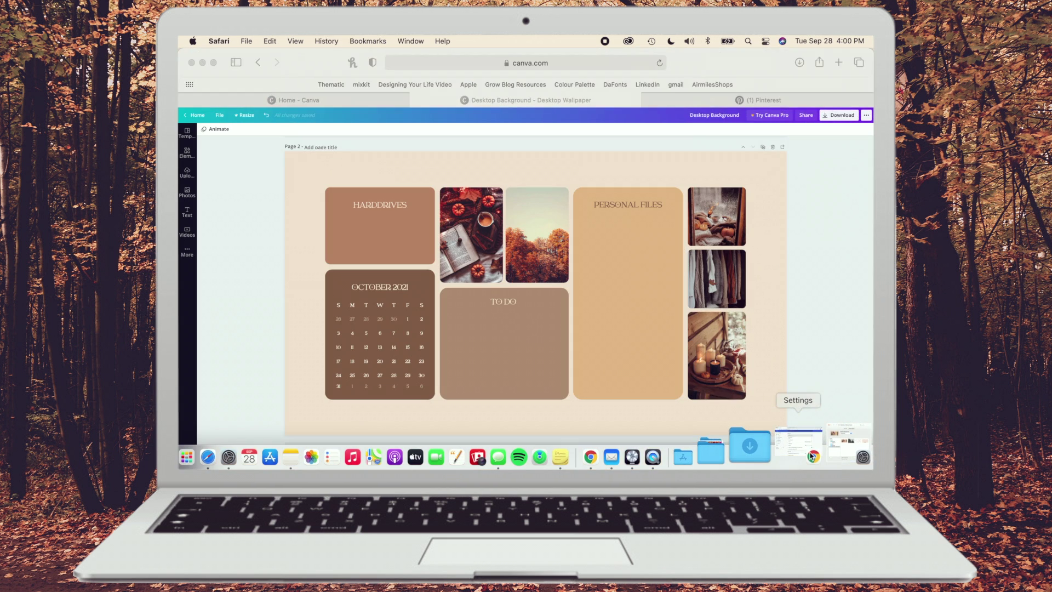
Open the Laptop Folder Icon design from Recent designs on Canva's home page
click(382, 100)
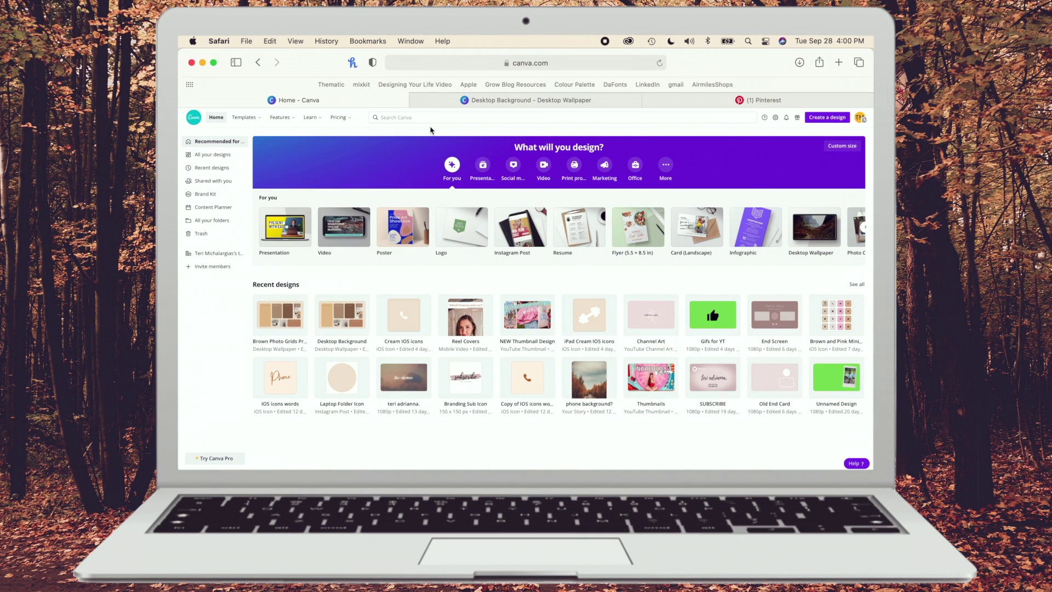
click(341, 386)
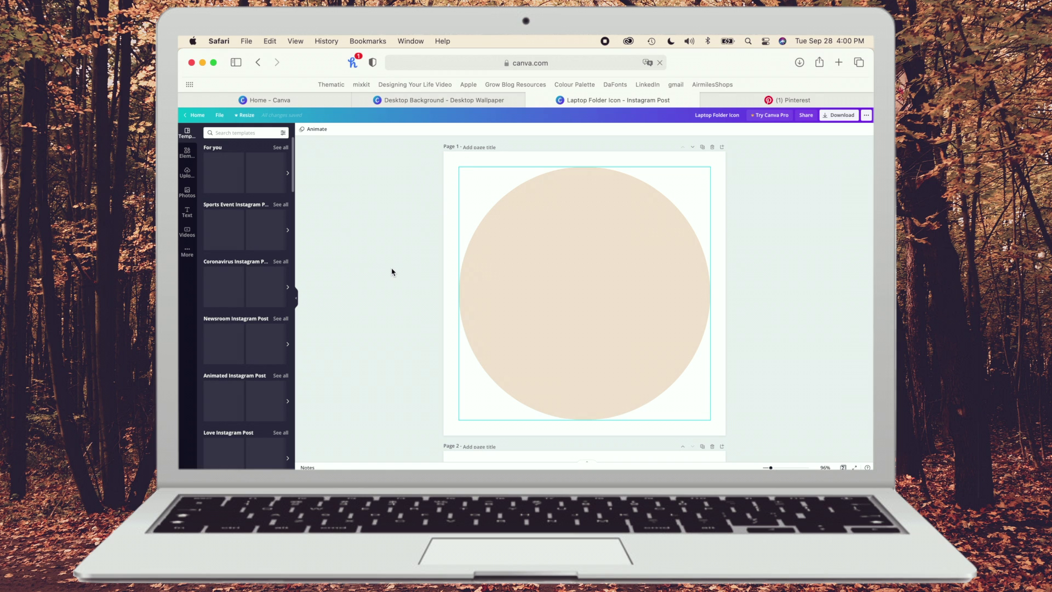
Search the Elements library for 'shapes' to find a rounded square
click(638, 291)
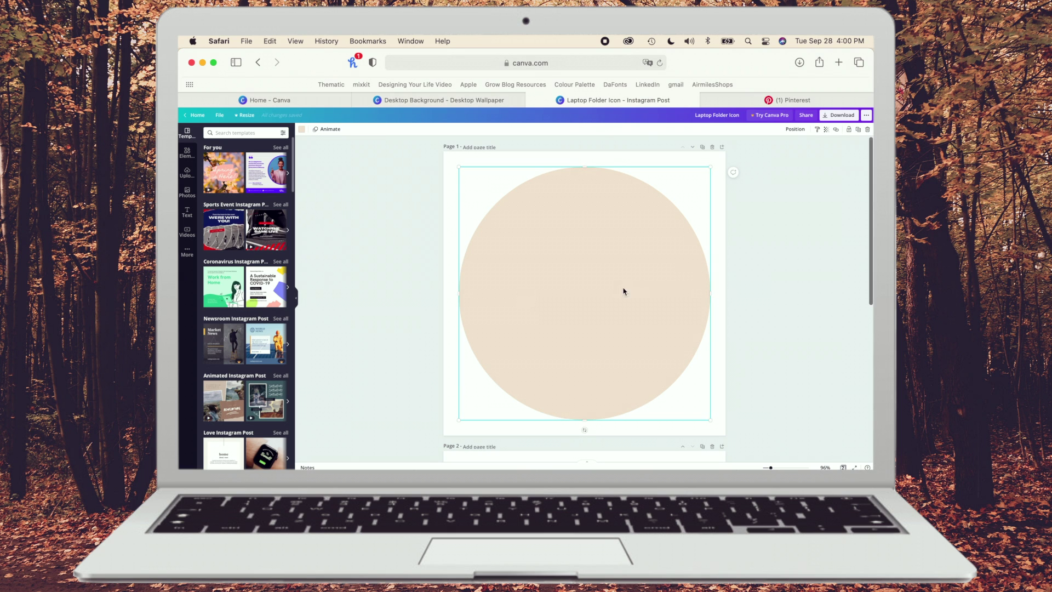
click(187, 152)
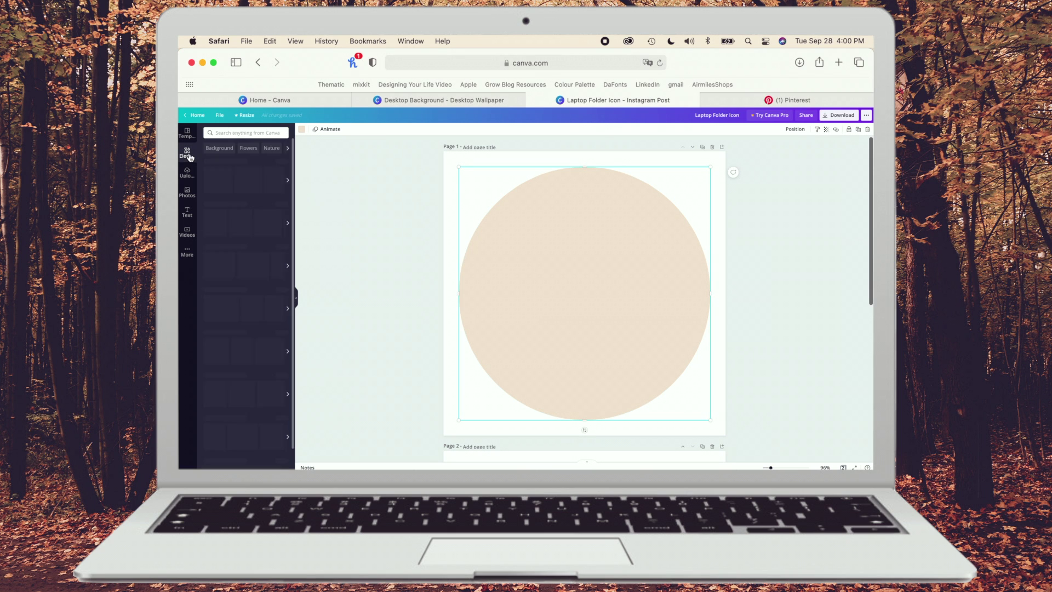
click(230, 131)
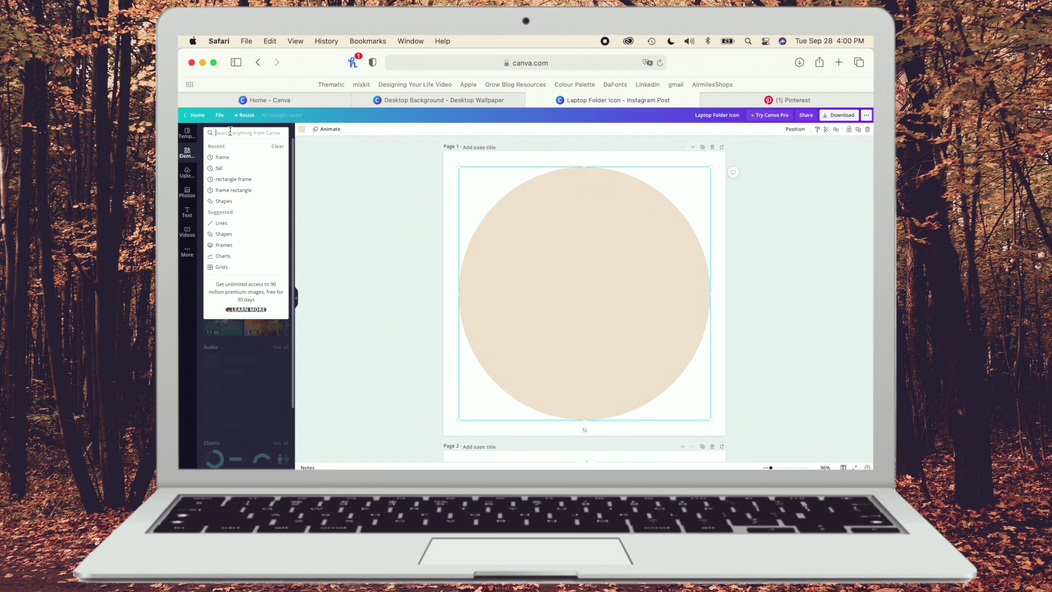
text(shapes)
key(Return)
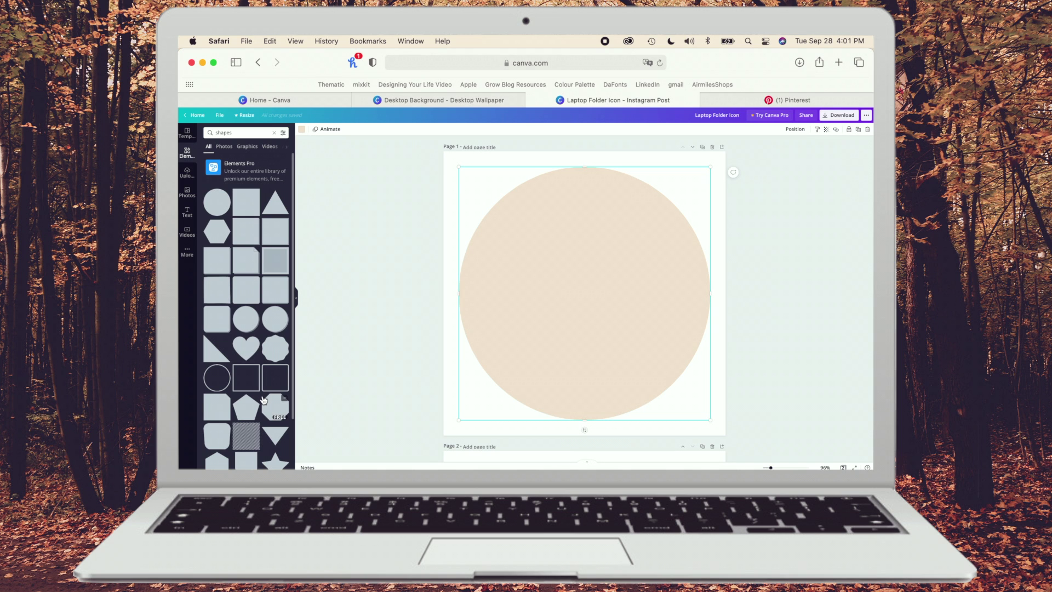
scroll(264, 400, down, 3)
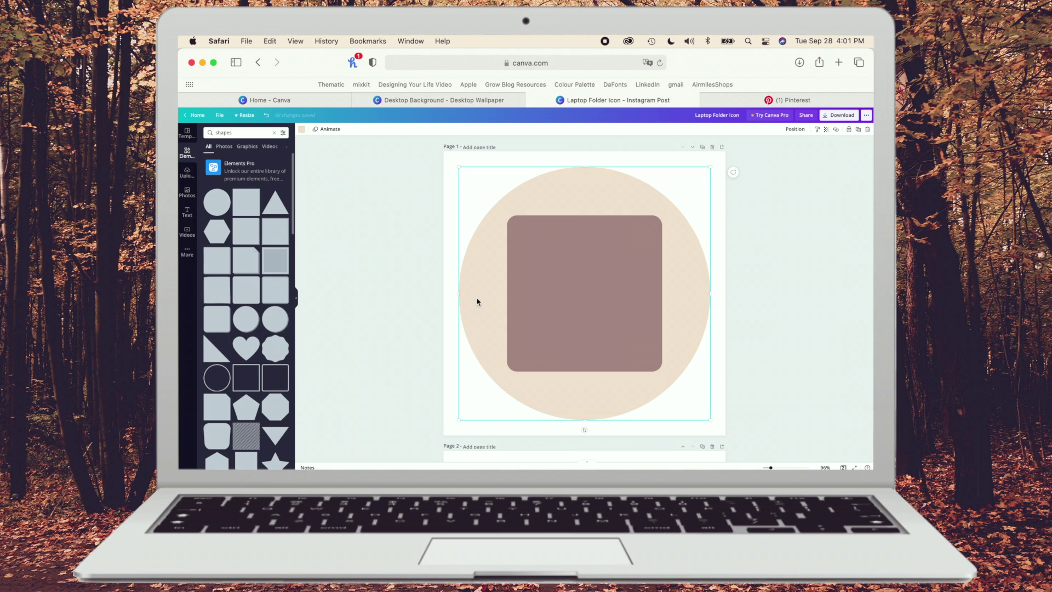
Delete the beige circle and enlarge the rounded square to 954×954, centred on the page
key(BackSpace)
click(540, 253)
drag(541, 253, 526, 233)
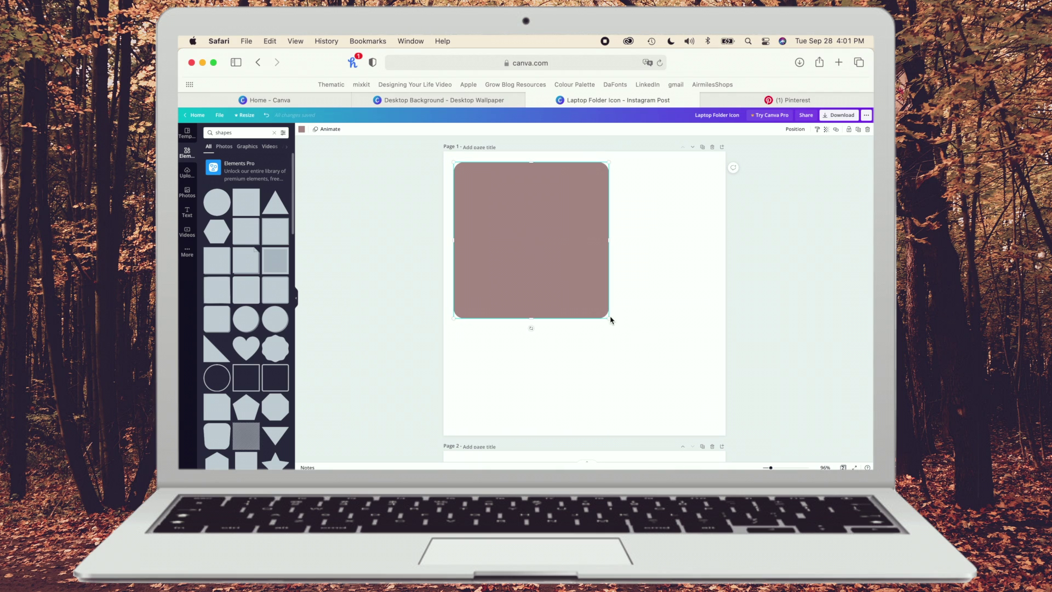
drag(608, 318, 714, 414)
drag(617, 388, 621, 392)
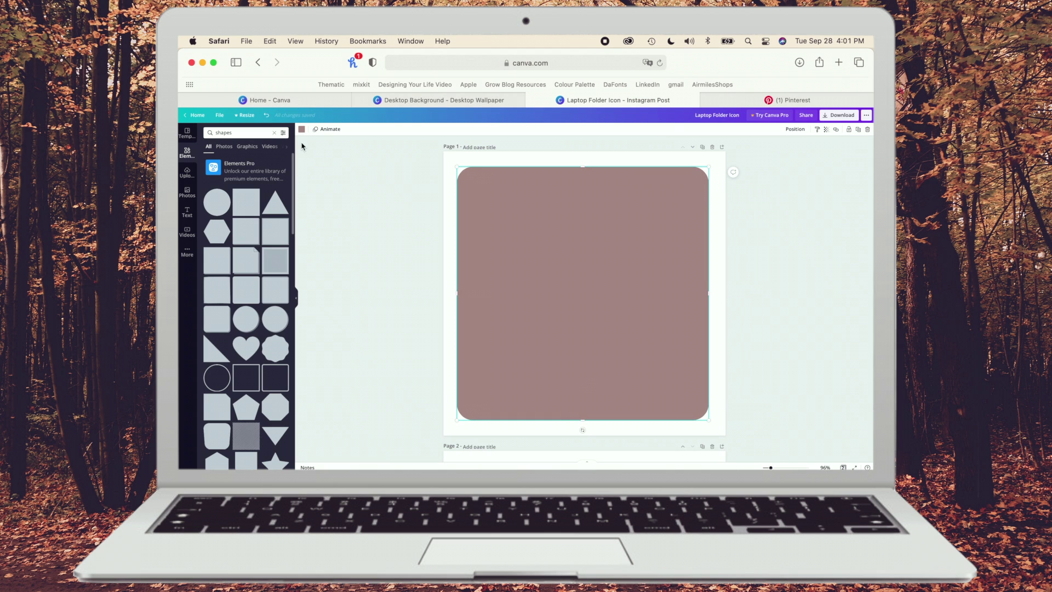
Recolour the rounded square beige from the document colours
click(302, 130)
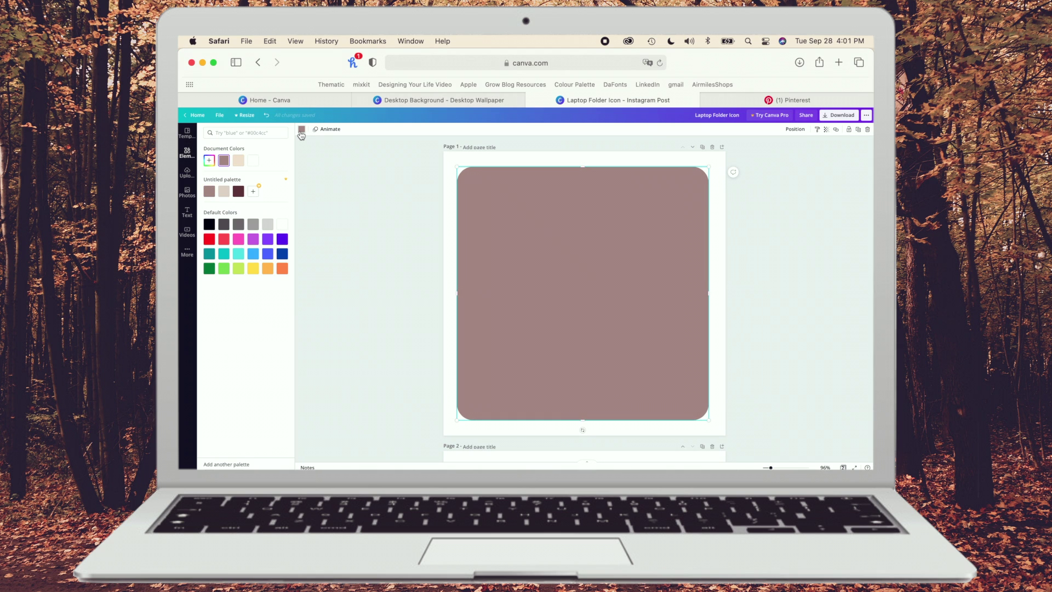
click(238, 160)
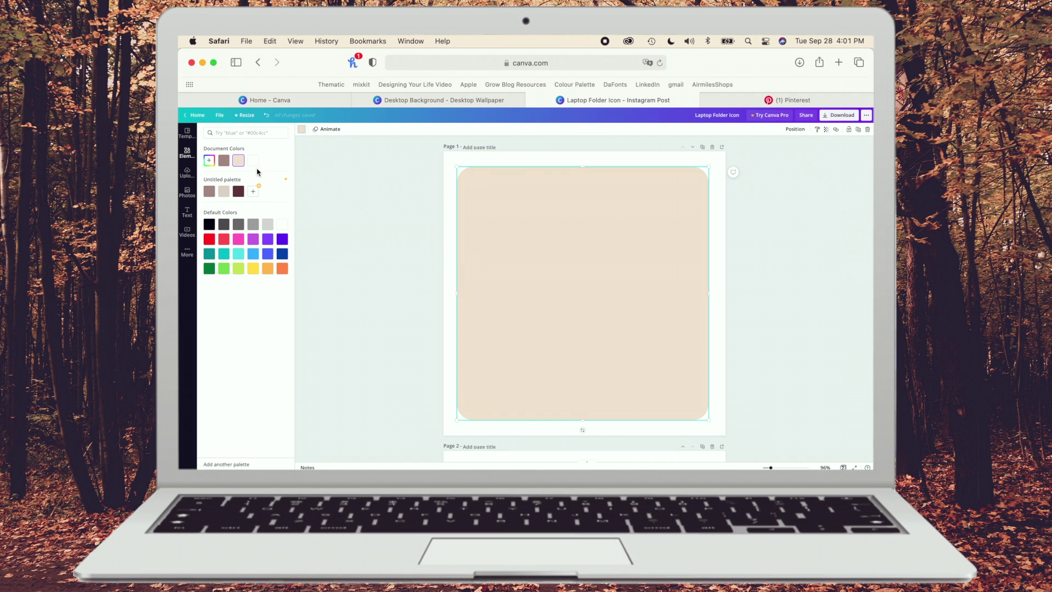
click(444, 284)
Download only page 1 of the design as a PNG
click(838, 115)
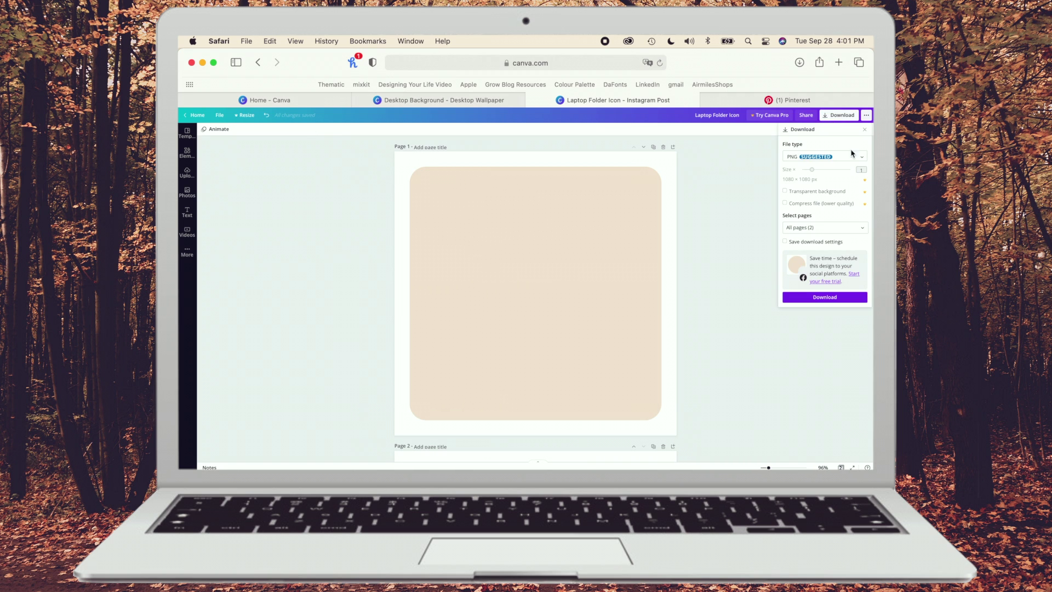
click(862, 230)
click(671, 159)
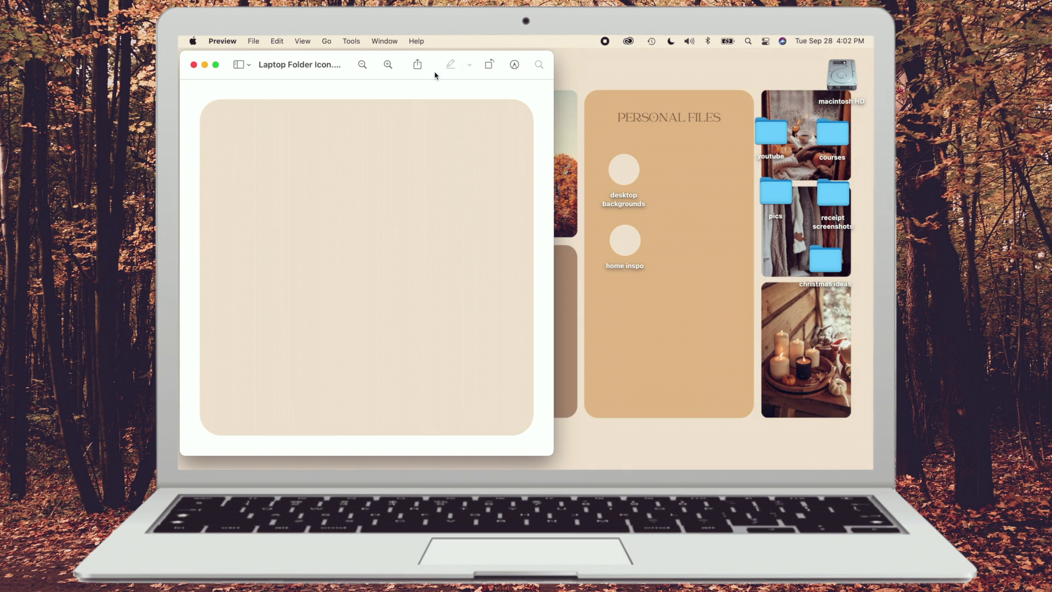
Move the Preview window toward the screen centre and show the Markup tools
drag(436, 75, 569, 78)
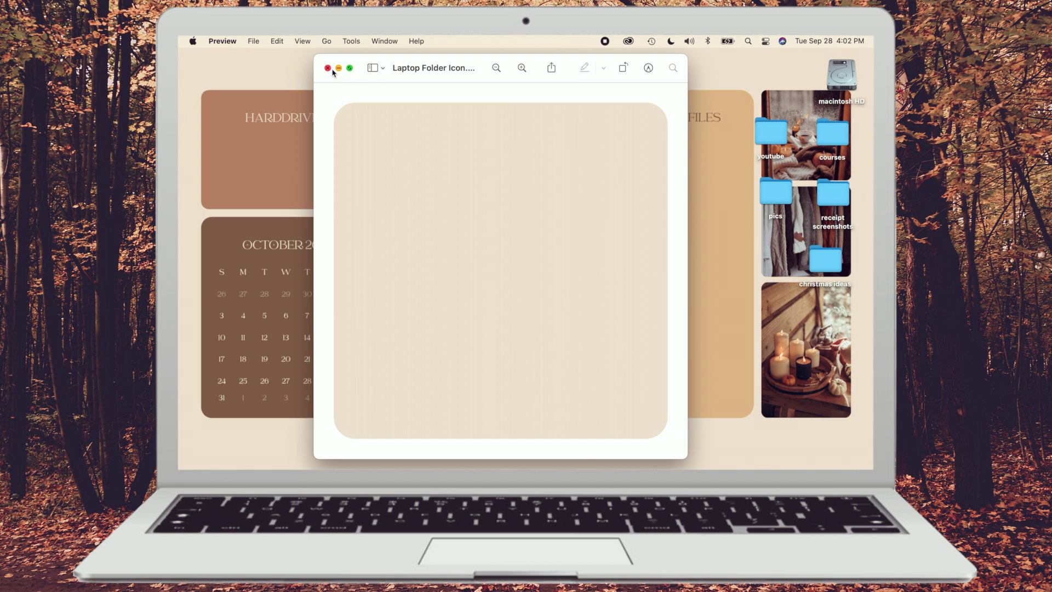
mouse_move(636, 447)
scroll(476, 285, down, 3)
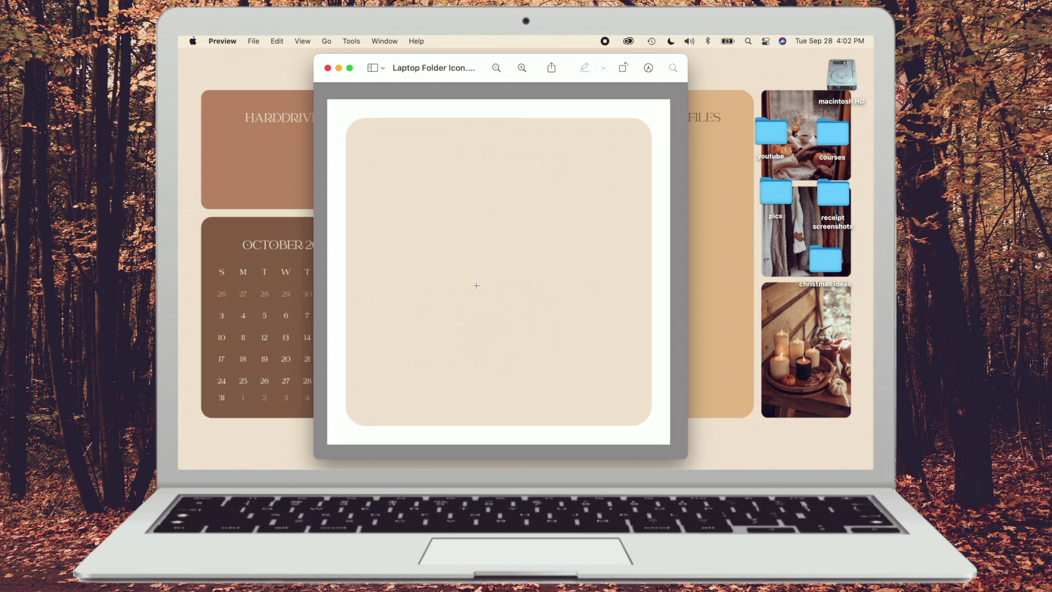
scroll(476, 285, down, 1)
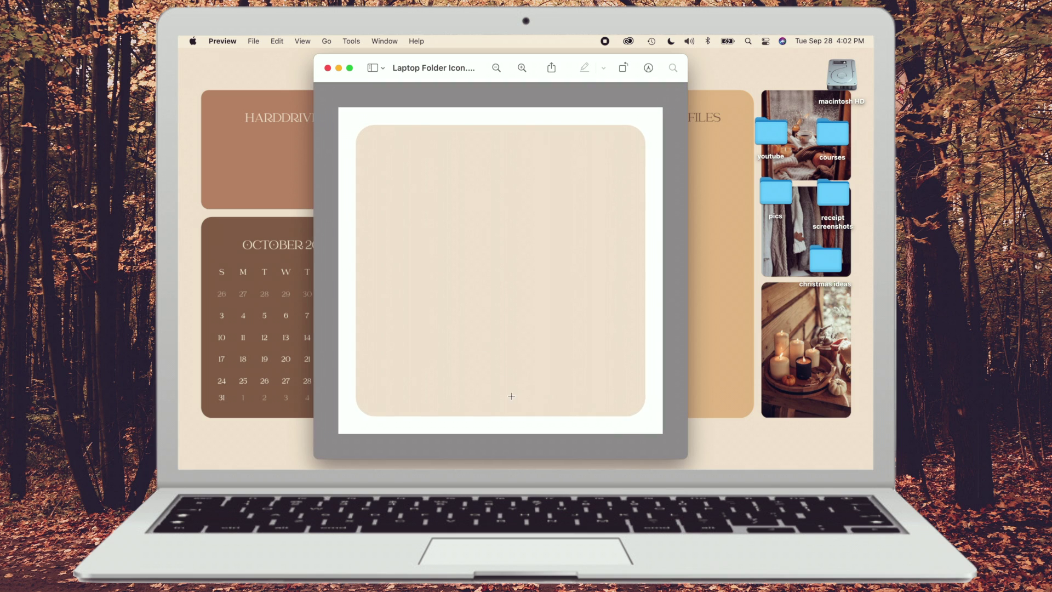
click(650, 71)
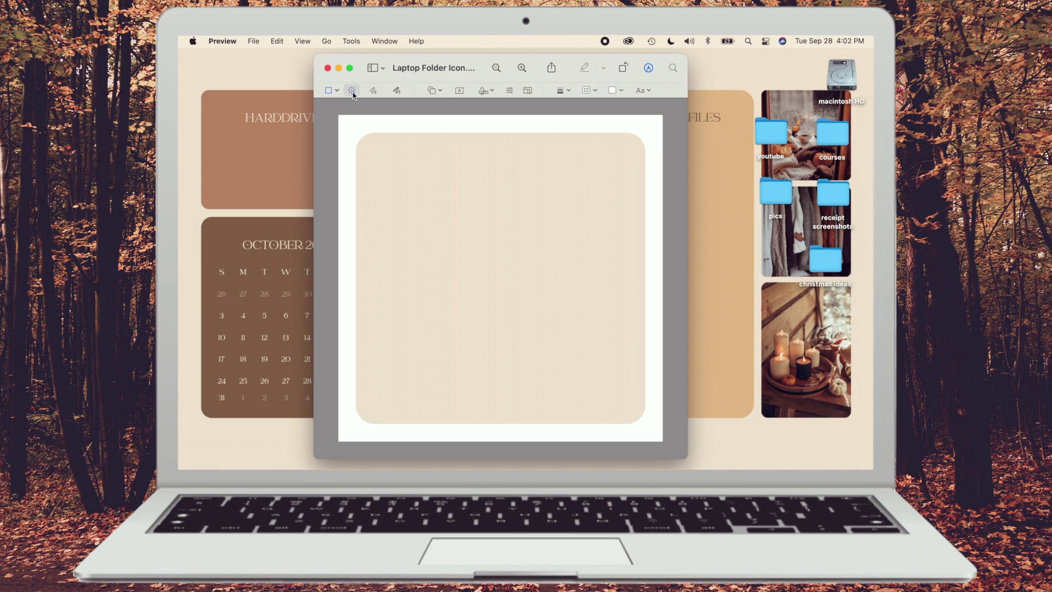
Select the white border around the square with Instant Alpha and delete it
click(352, 91)
drag(351, 126, 349, 141)
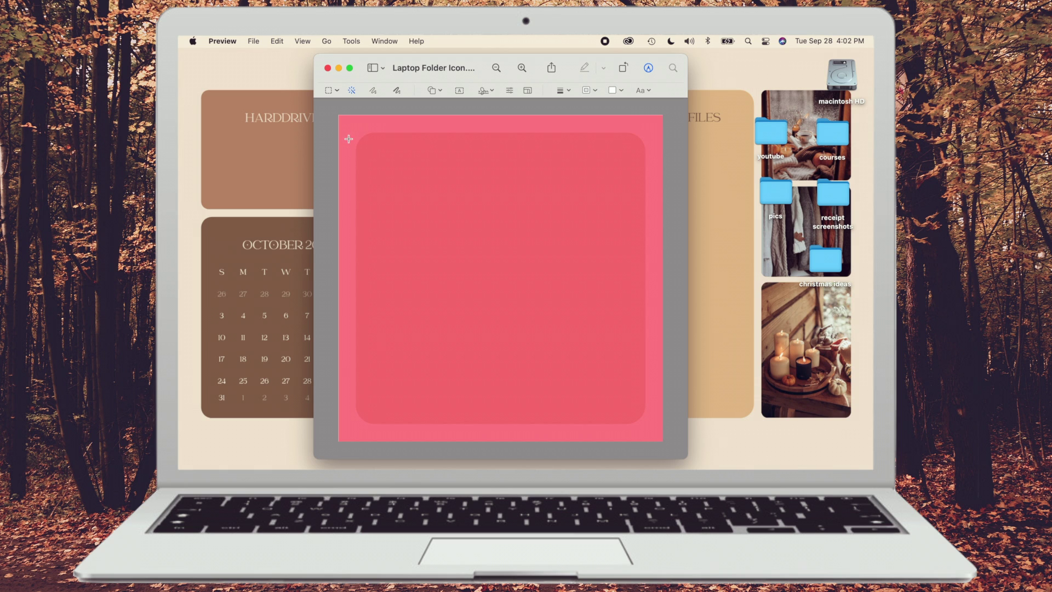
drag(348, 137, 350, 134)
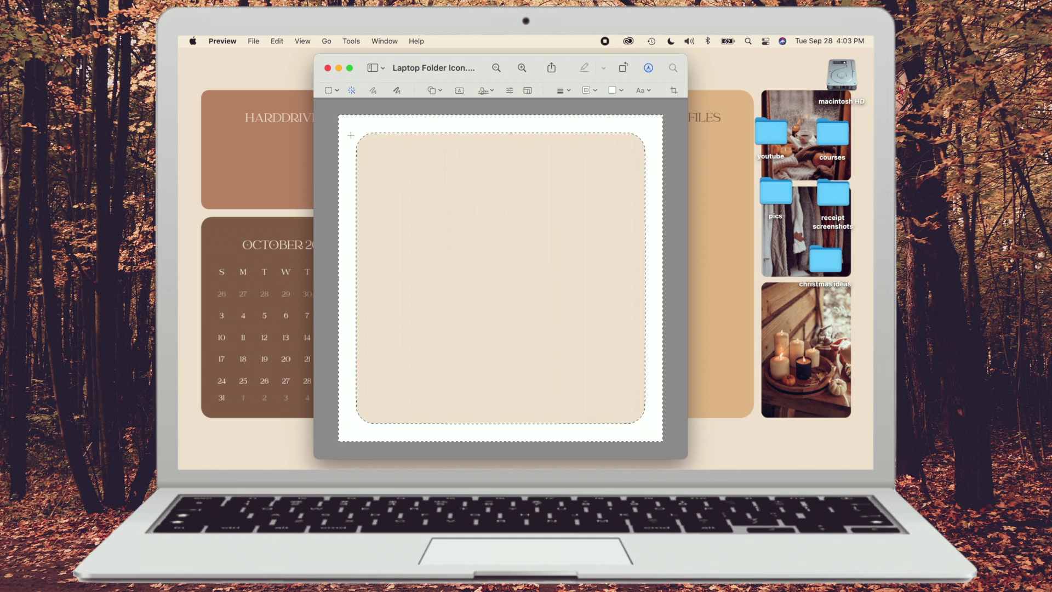
key(Delete)
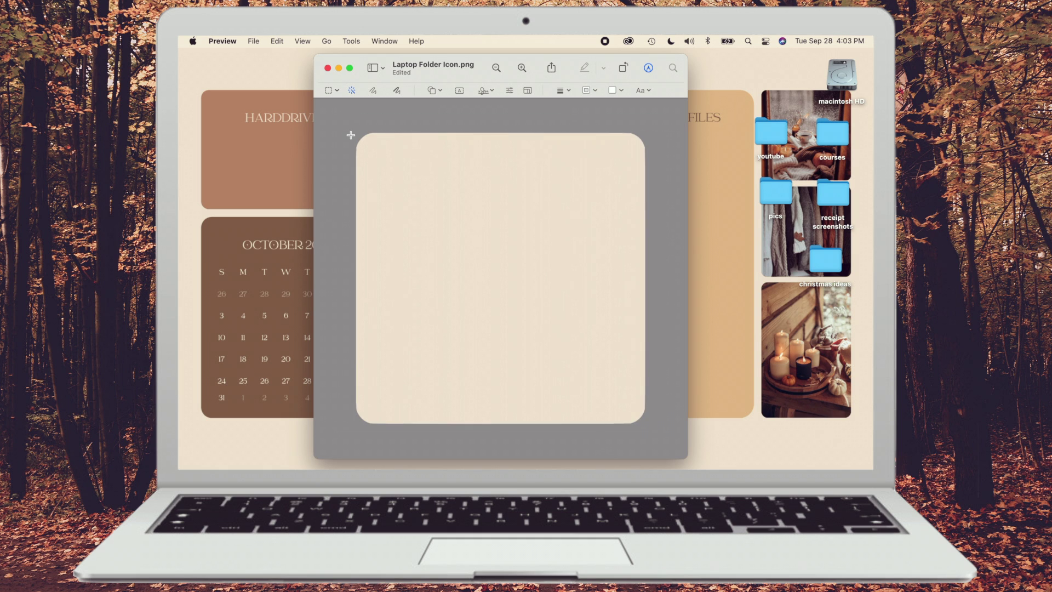
Move the Preview window aside to uncover Personal Files and select the entire image
scroll(494, 295, down, 3)
scroll(495, 296, up, 3)
scroll(494, 295, down, 3)
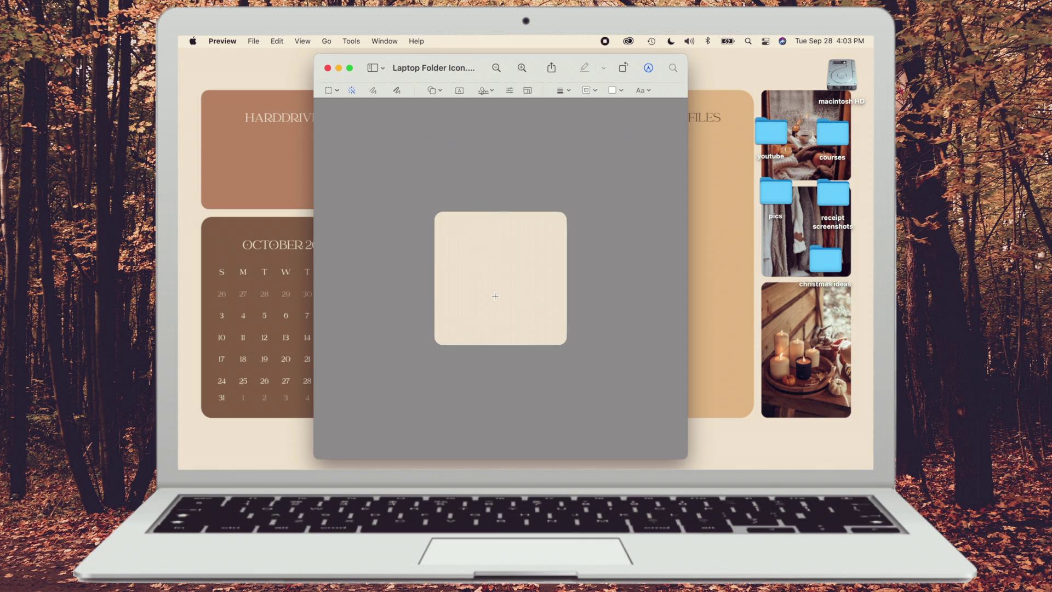
scroll(494, 296, up, 3)
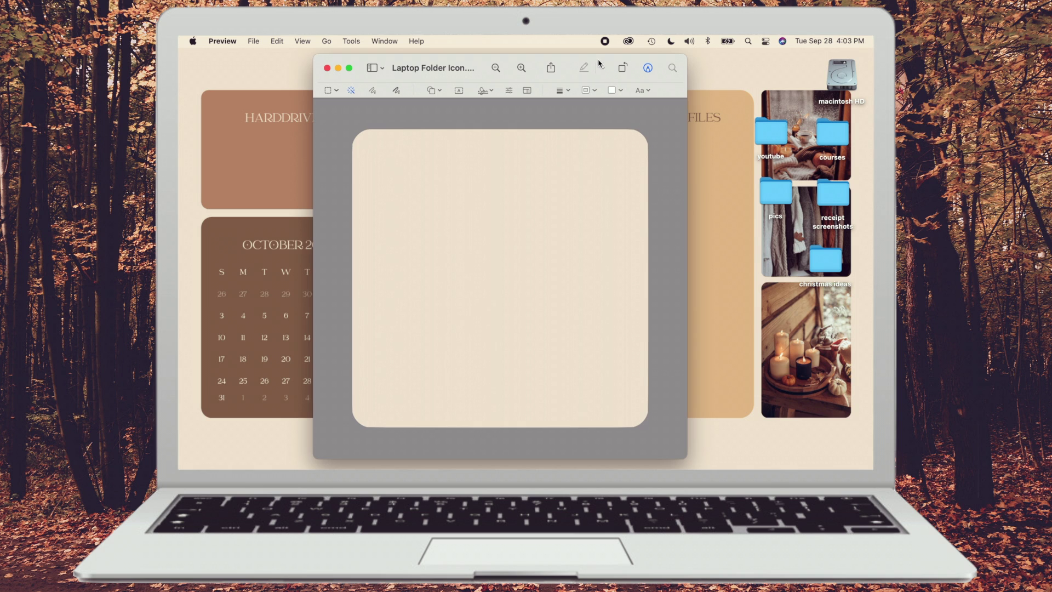
drag(593, 66, 480, 68)
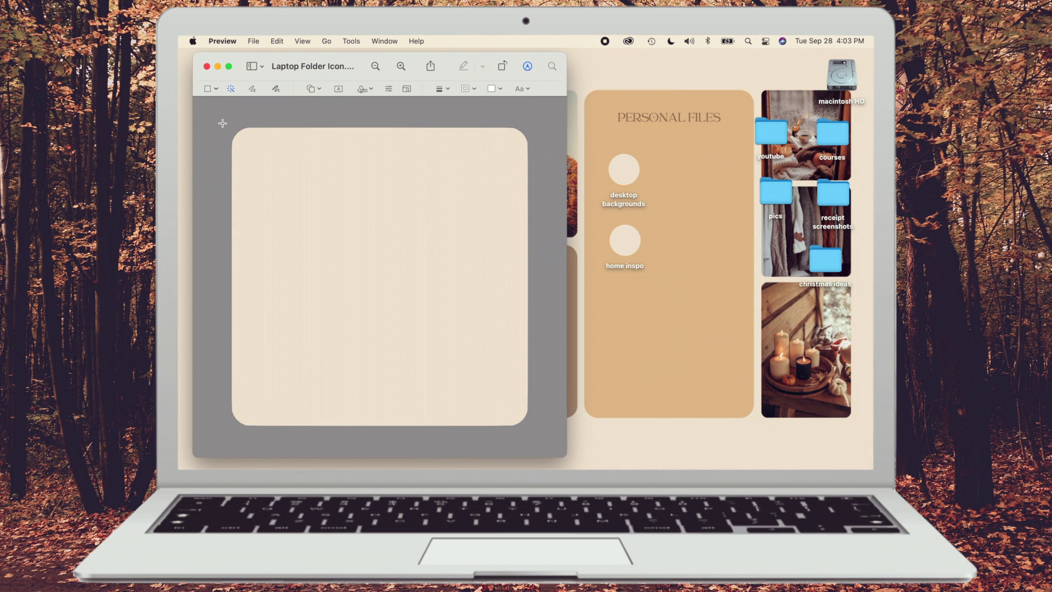
key(super+a)
Paste the beige square image as the desktop backgrounds folder icon via Get Info
right_click(626, 165)
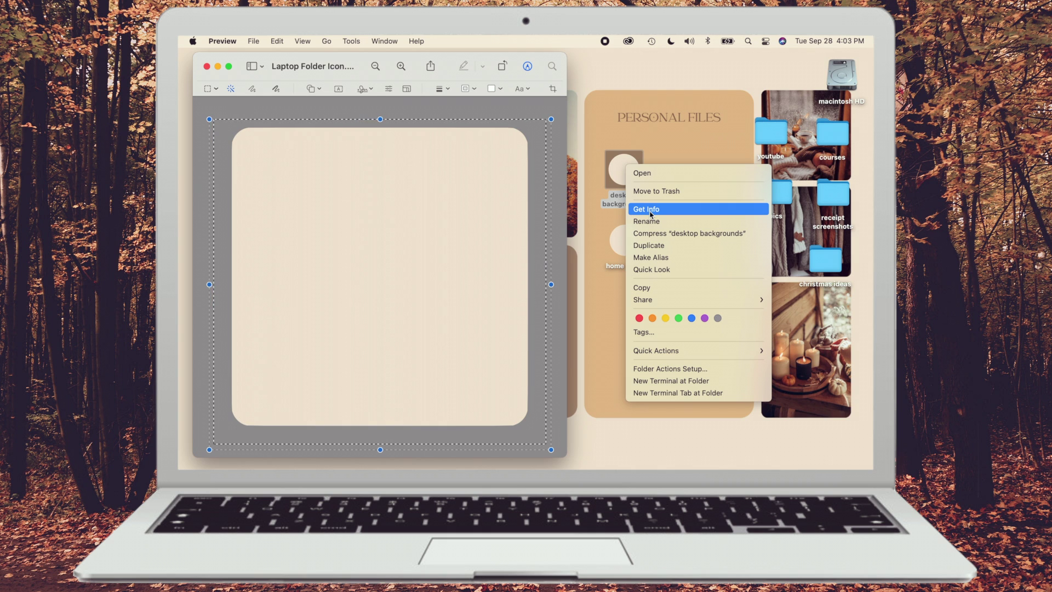
click(651, 213)
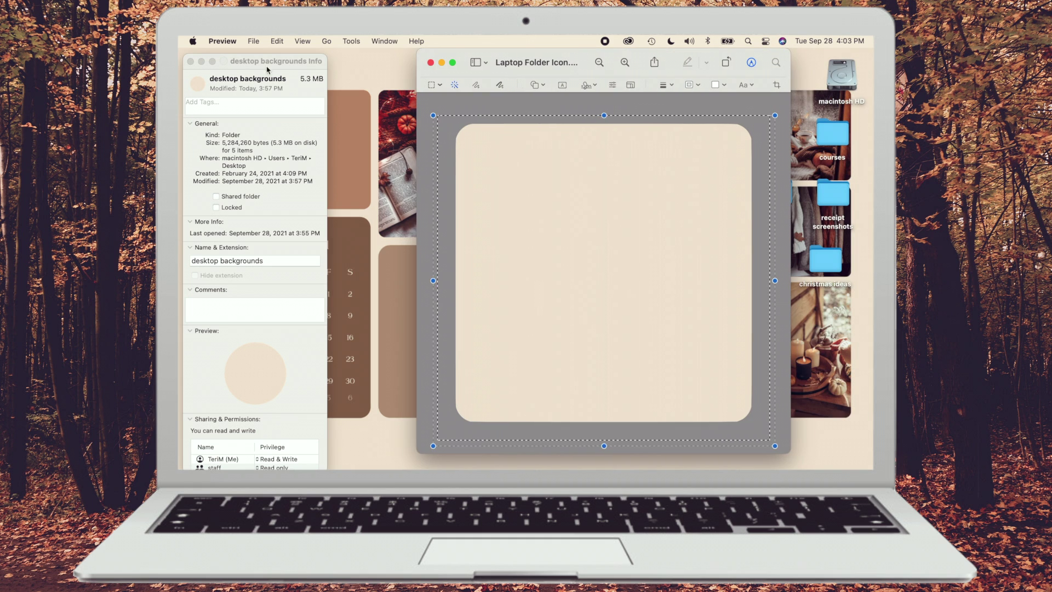
click(199, 86)
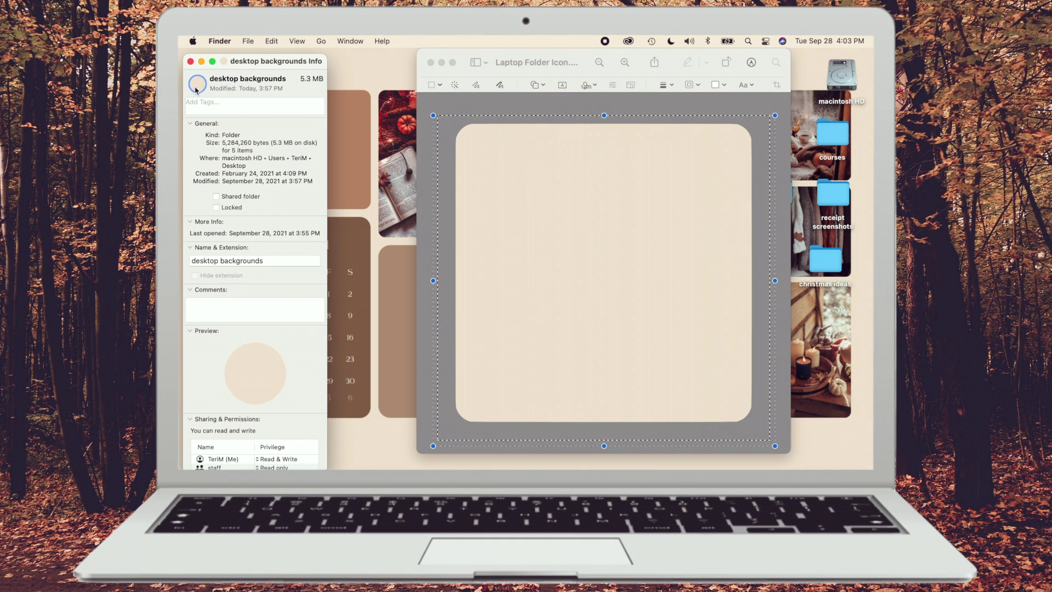
key(super+v)
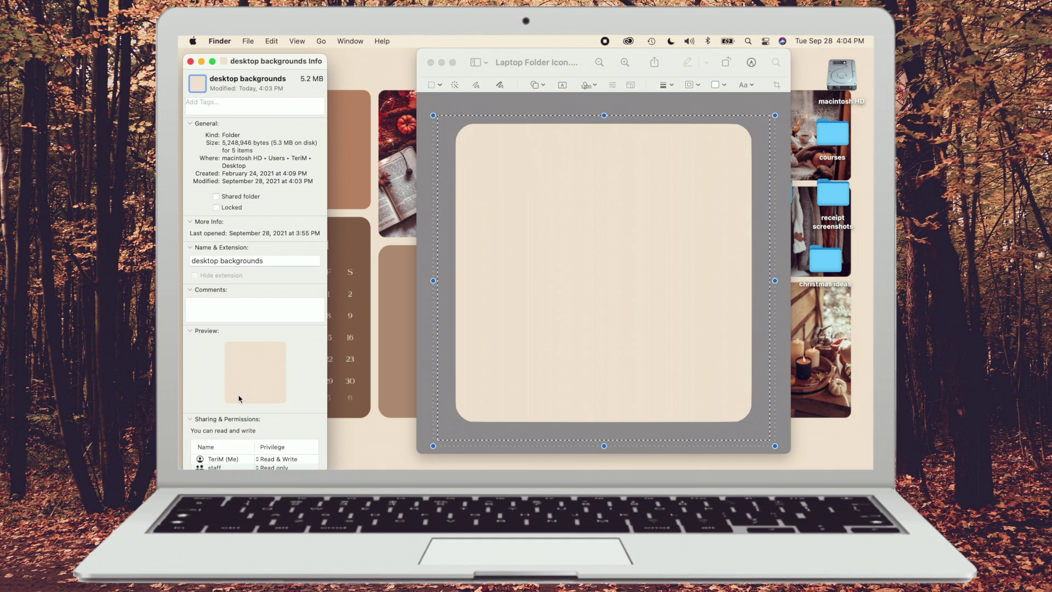
click(191, 61)
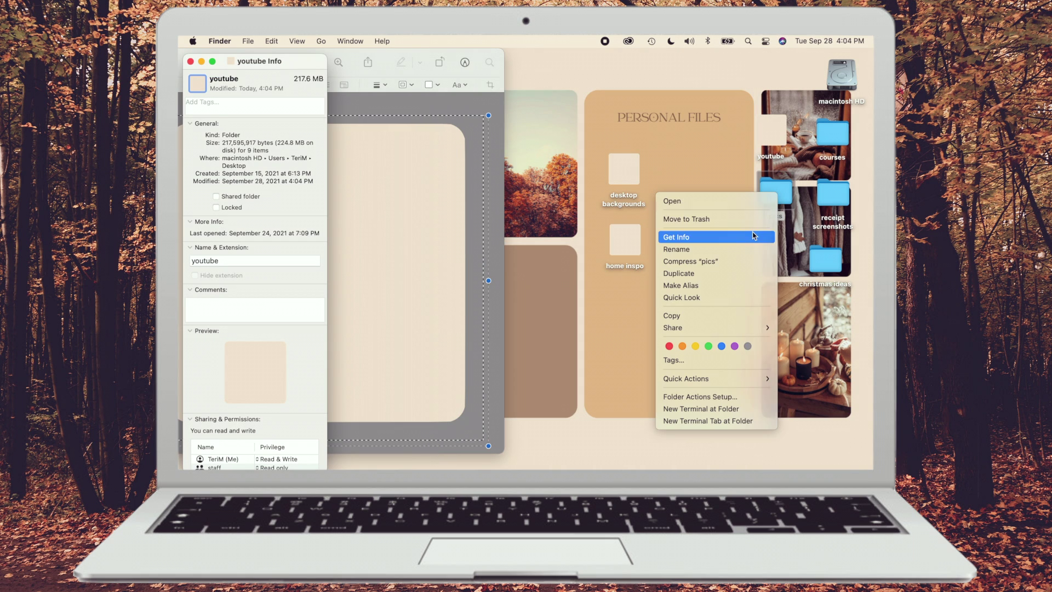
Paste the beige square icon onto the pics, courses, receipt screenshots and christmas ideas folders
click(754, 236)
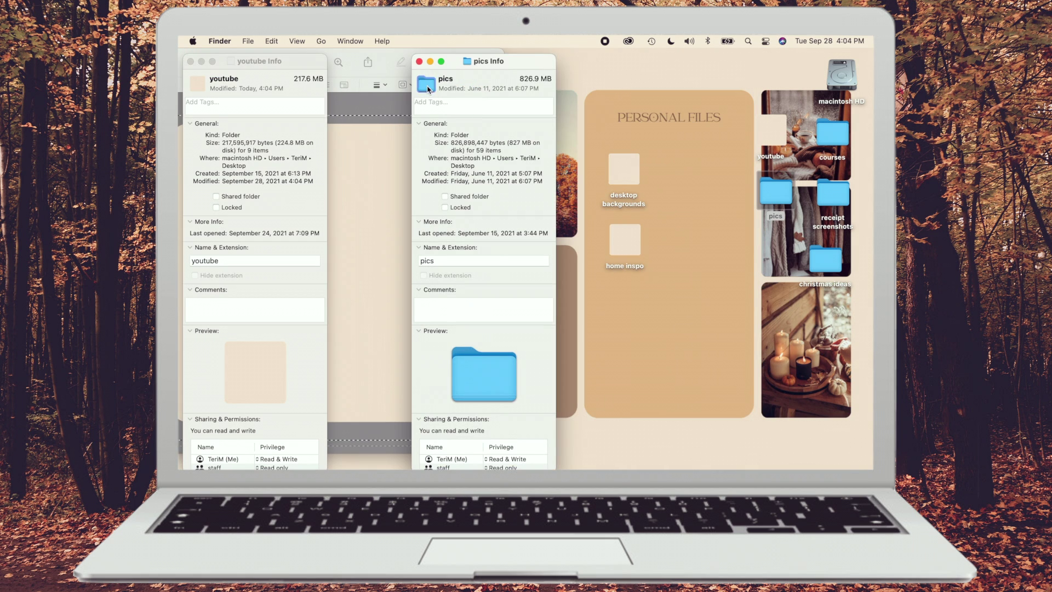
key(super+v)
right_click(836, 143)
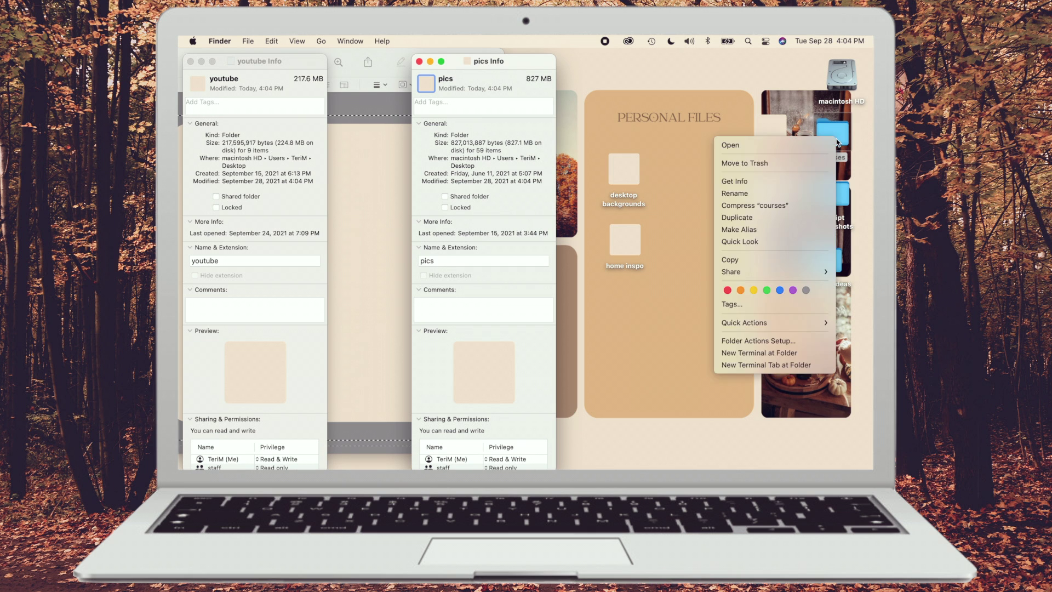
click(734, 181)
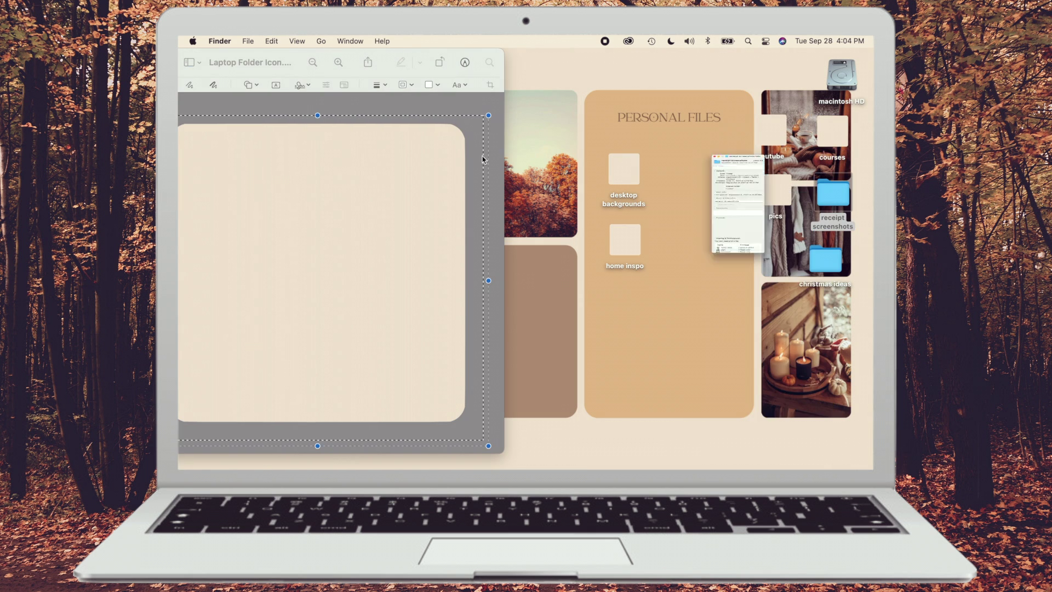
key(super+v)
right_click(826, 257)
click(707, 275)
key(super+v)
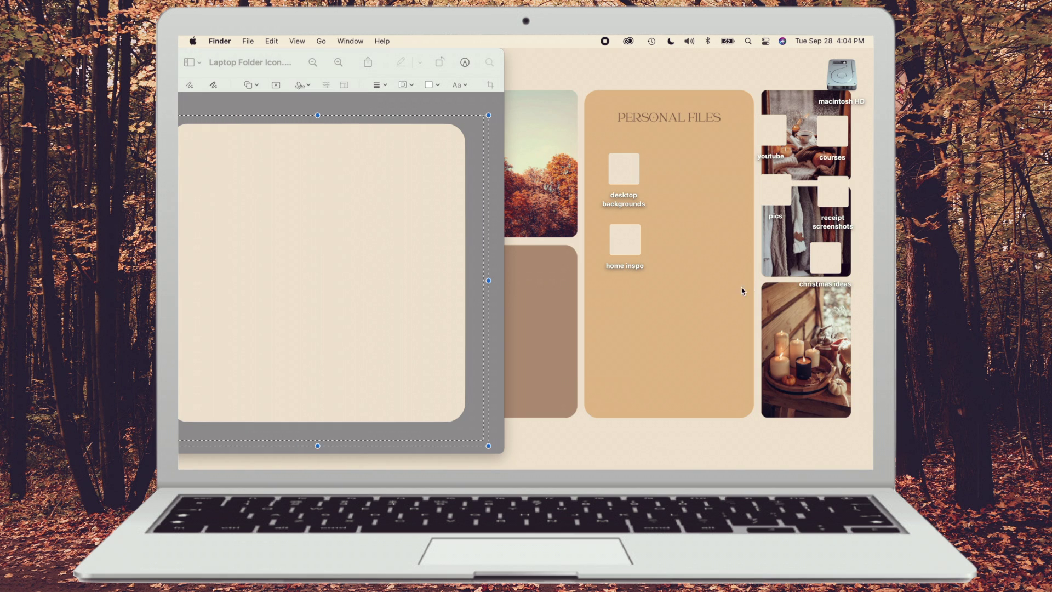
Move youtube, pics, courses, receipt screenshots and christmas ideas into Personal Files and close the icon image
drag(714, 110, 795, 232)
drag(775, 197, 681, 242)
drag(793, 127, 838, 263)
drag(830, 257, 626, 302)
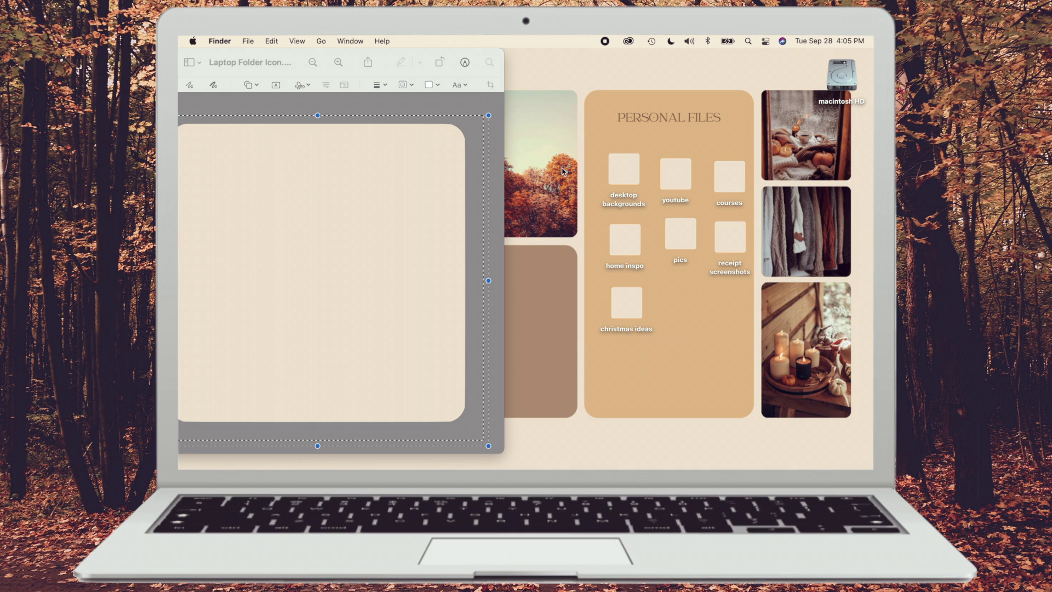
drag(236, 61, 362, 64)
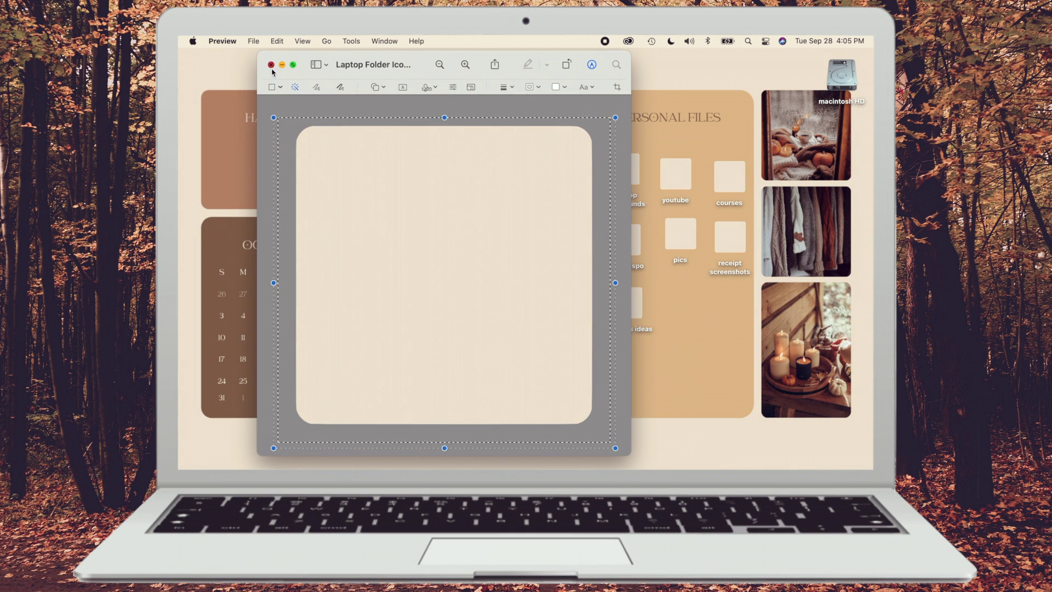
click(271, 64)
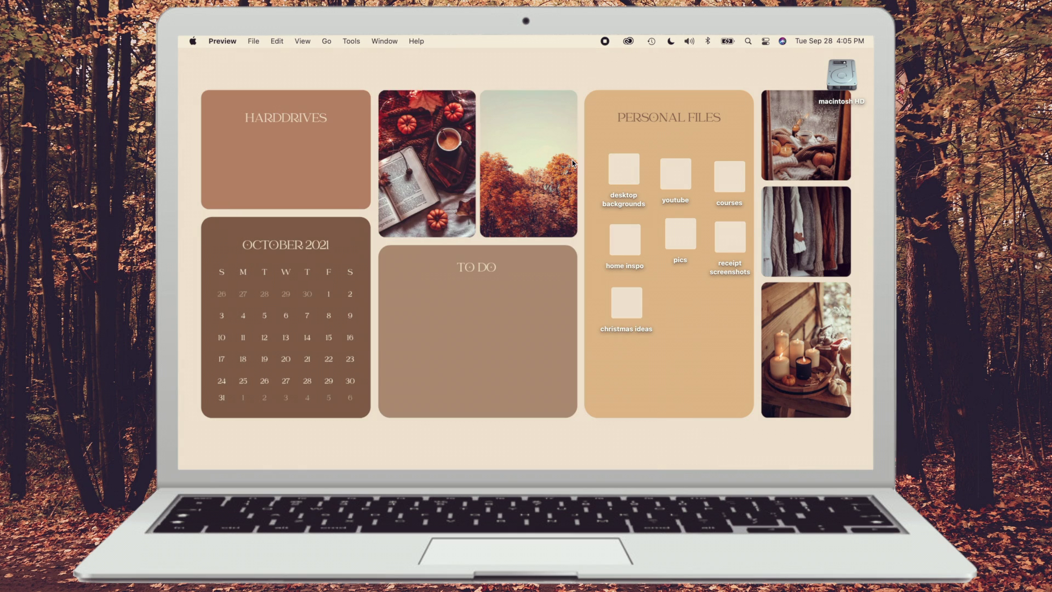
Clean Up the seven Personal Files folders, then reposition youtube and receipt screenshots in the grid
drag(578, 150, 758, 389)
right_click(744, 276)
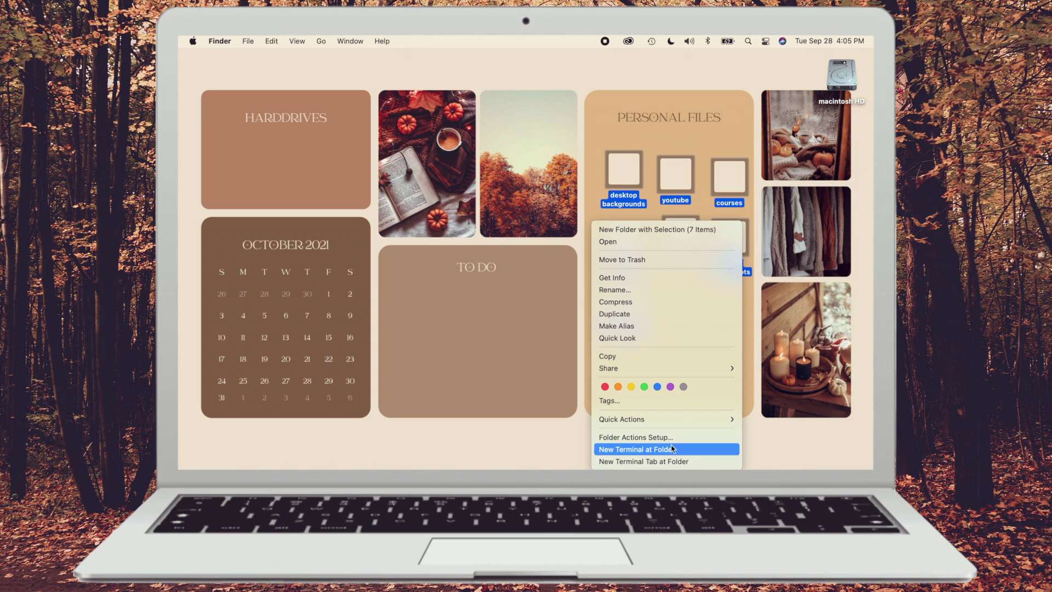
mouse_move(657, 423)
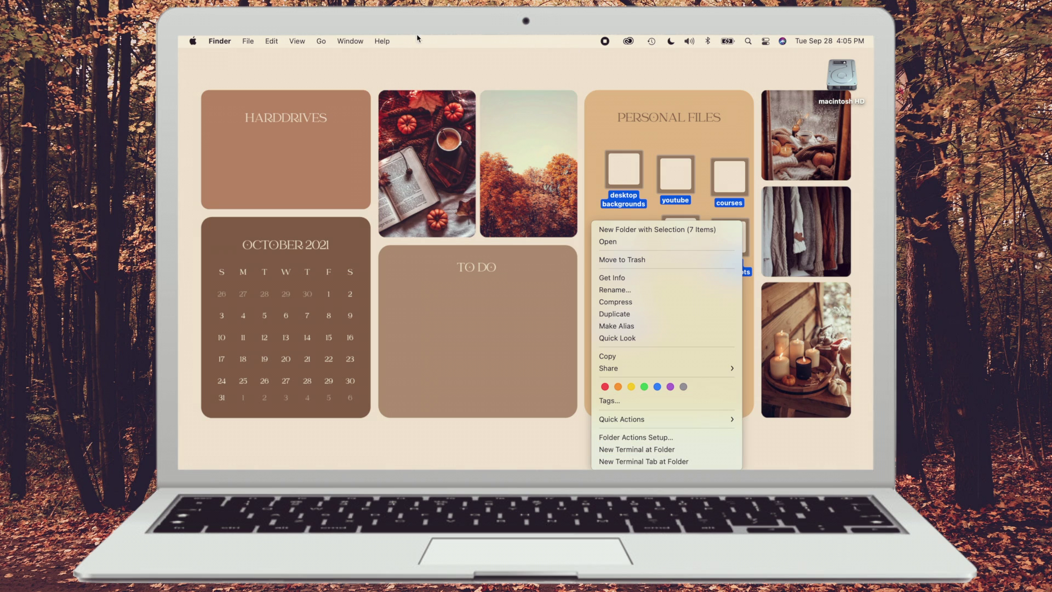
click(626, 163)
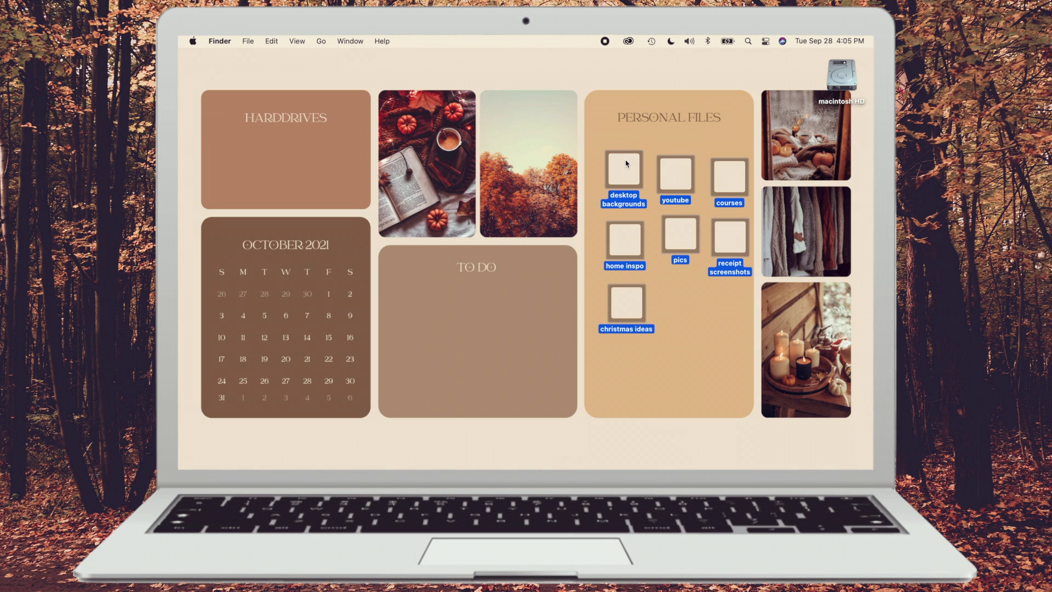
click(299, 41)
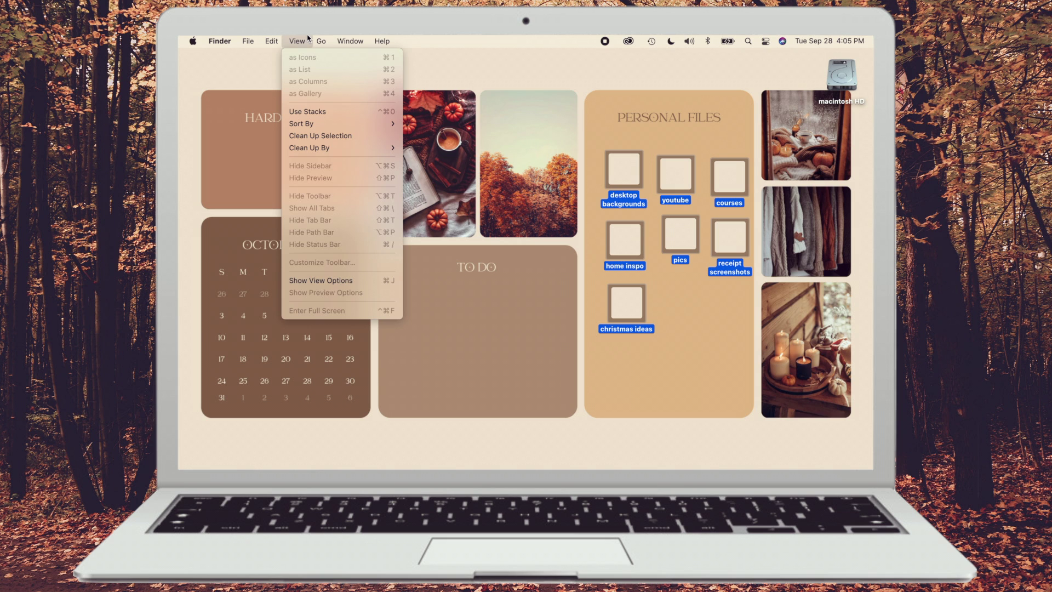
click(329, 136)
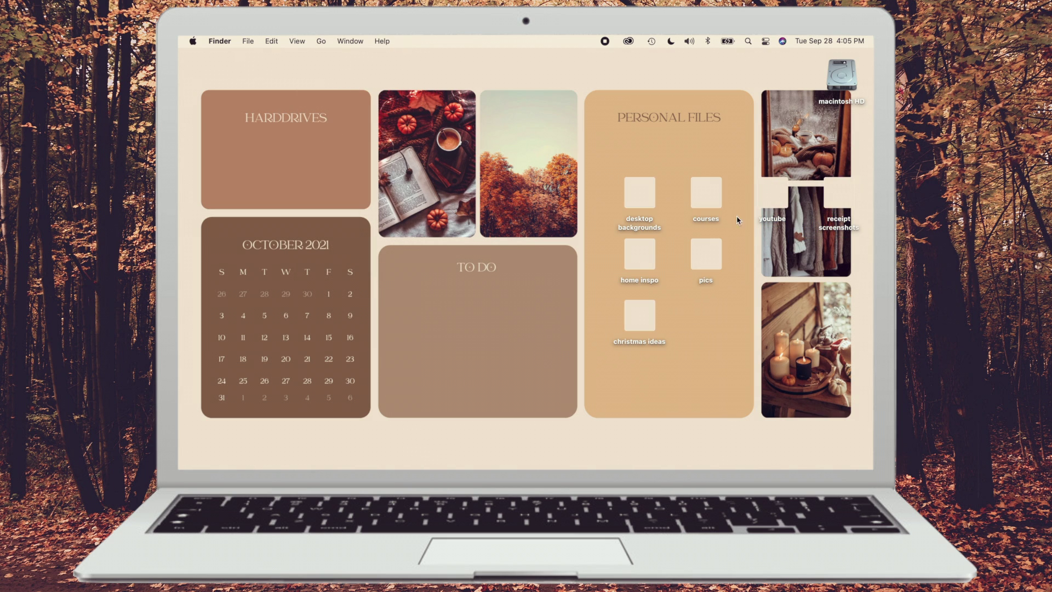
drag(771, 196, 702, 323)
drag(835, 206, 636, 389)
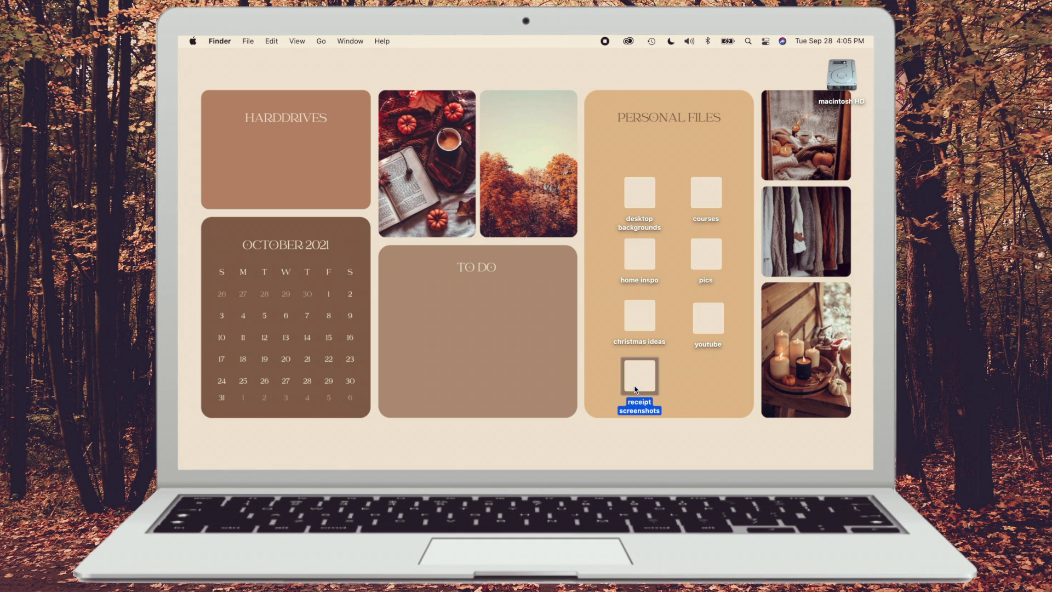
drag(623, 203, 725, 439)
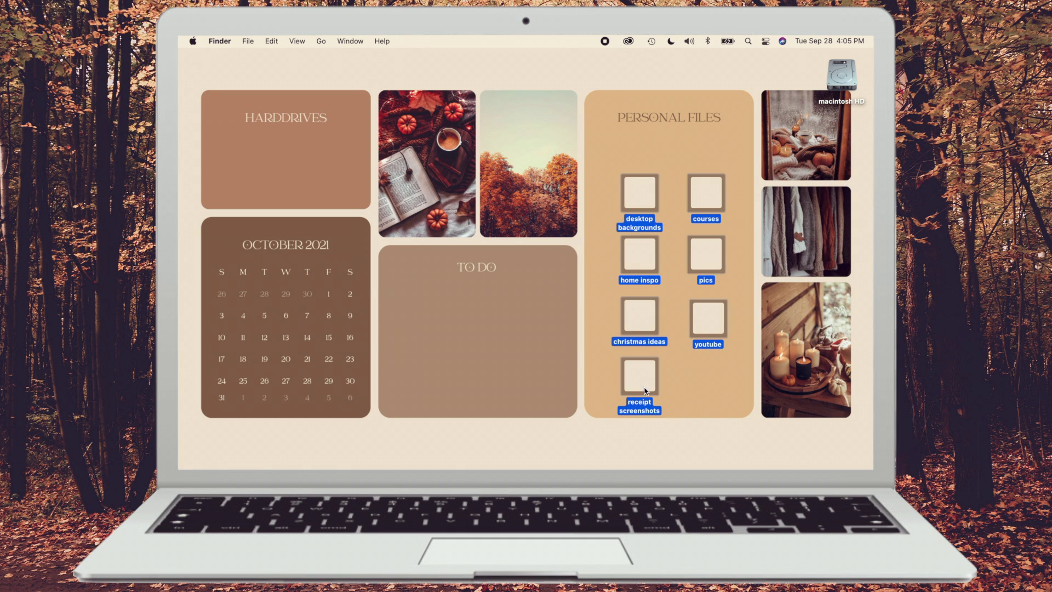
drag(644, 390, 630, 364)
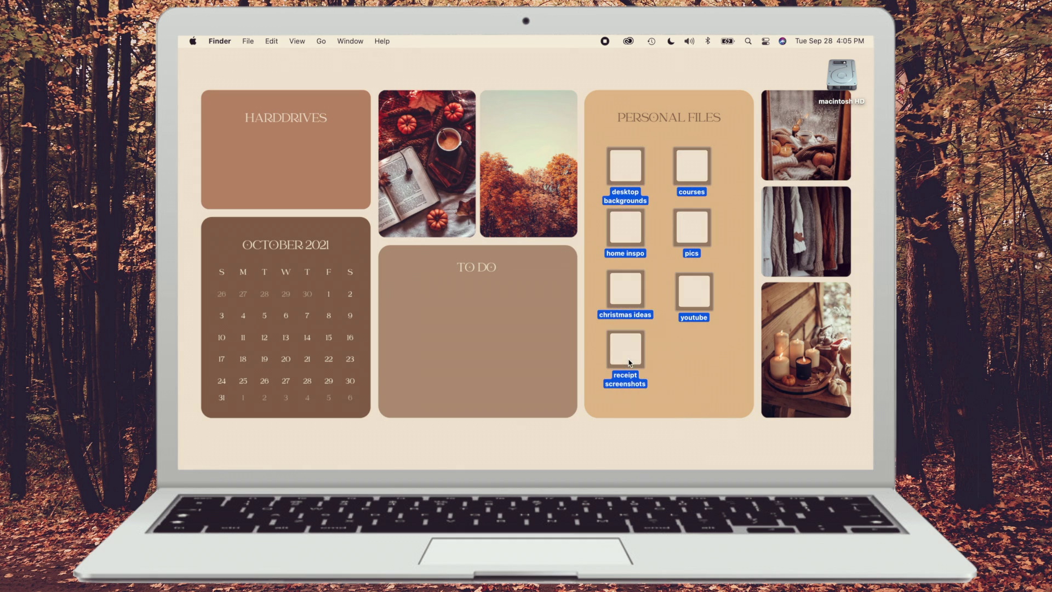
Re-snap the seven folders to the grid, nudge them higher, and move macintosh HD into HARDDRIVES
click(699, 290)
drag(743, 383, 637, 158)
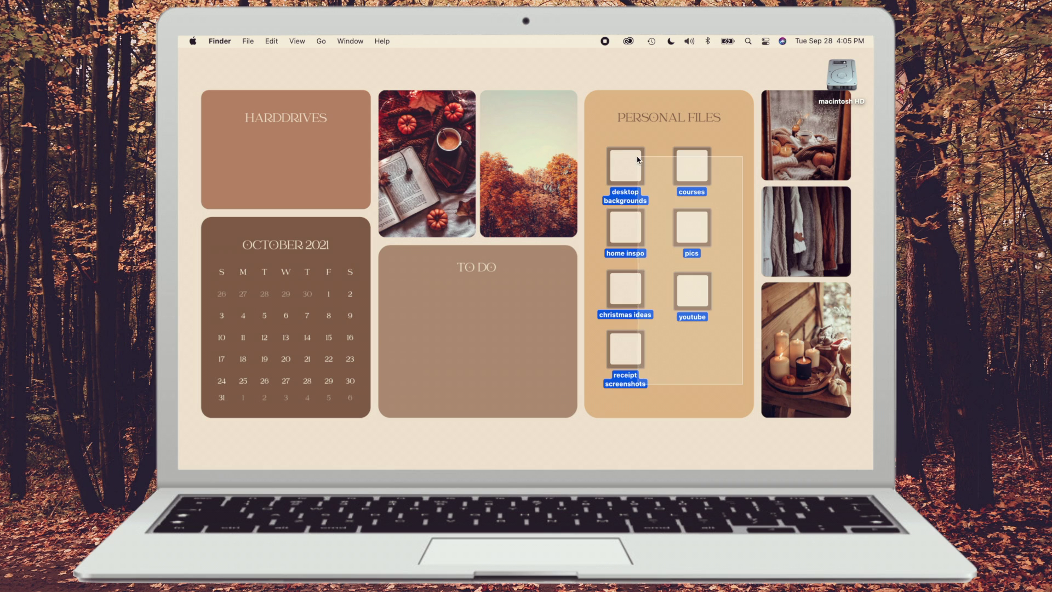
click(297, 41)
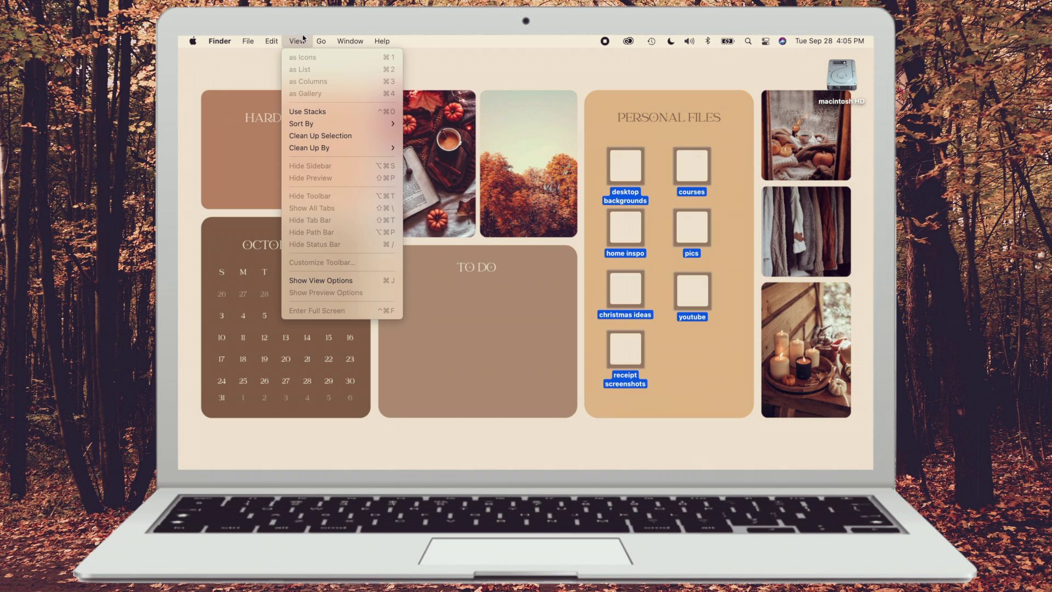
click(310, 136)
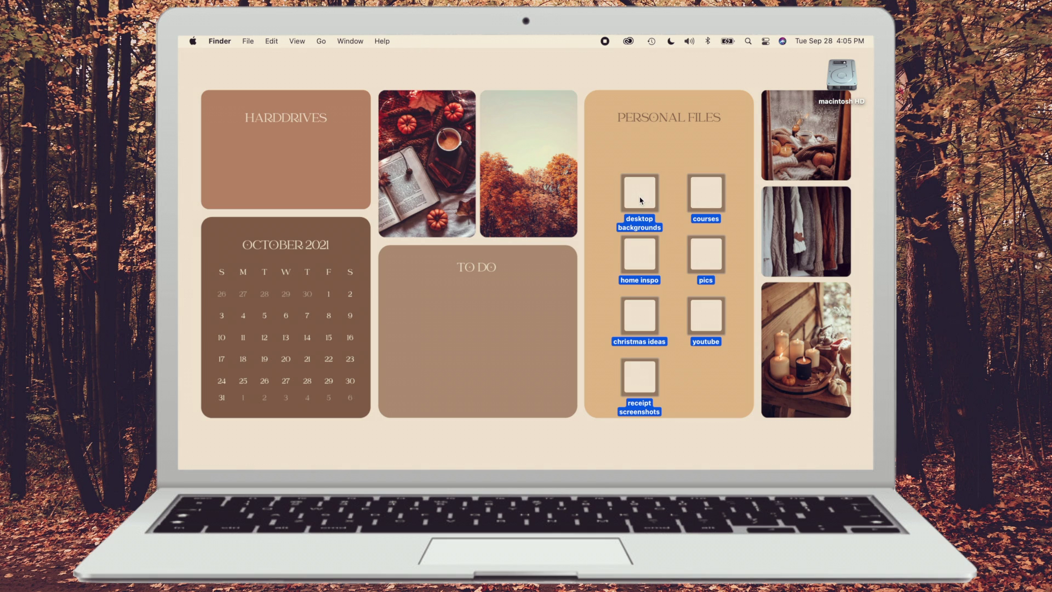
drag(640, 201, 636, 173)
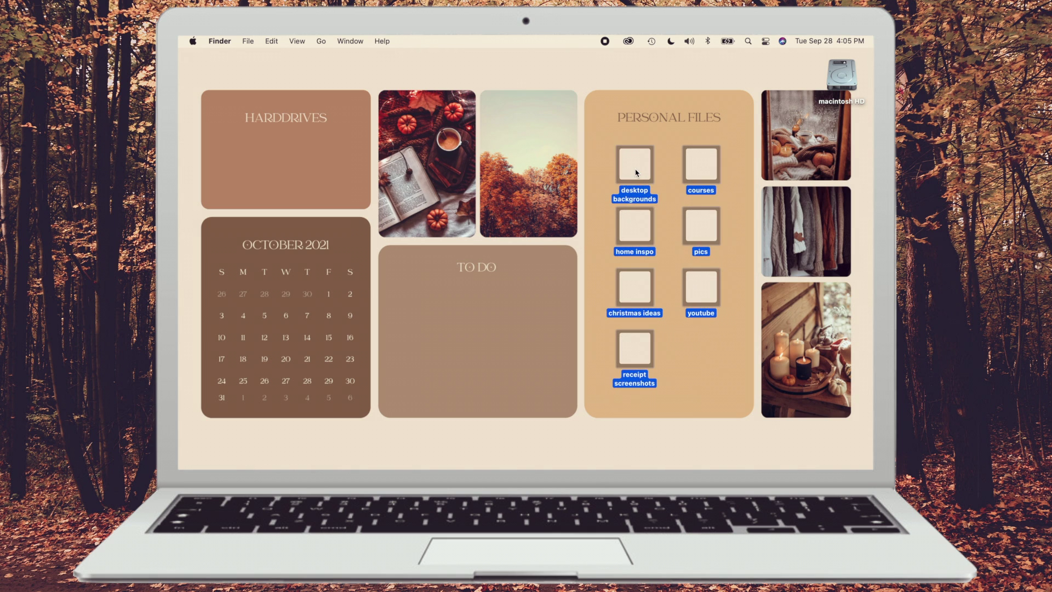
click(580, 240)
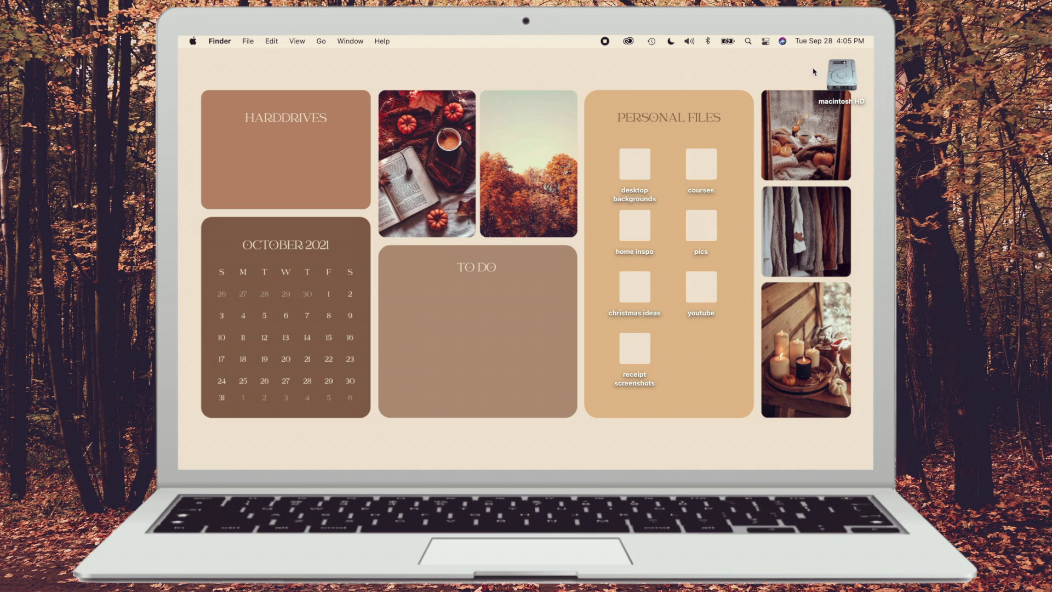
drag(833, 76, 240, 159)
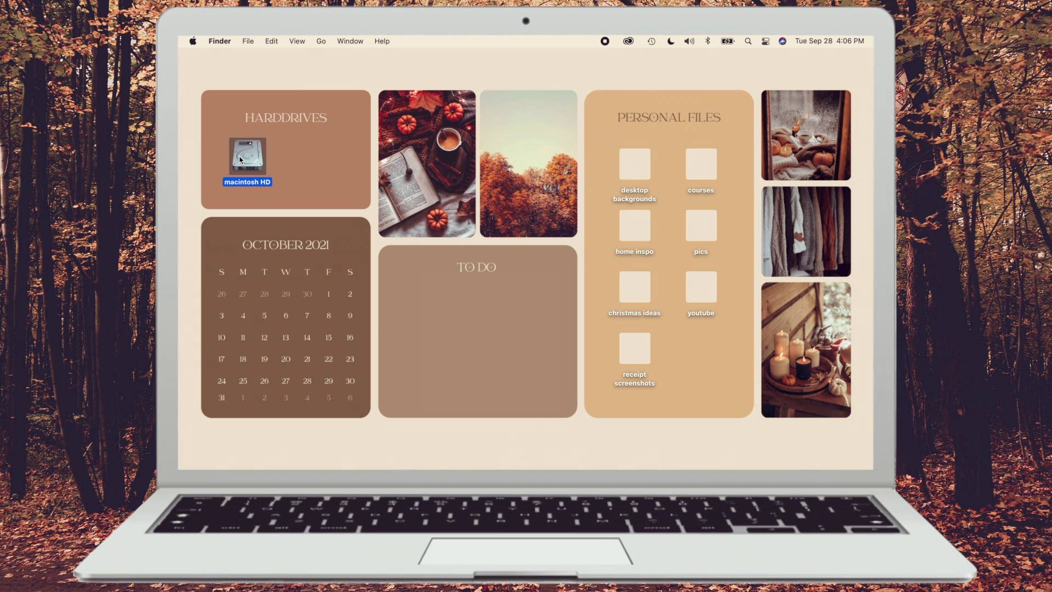
Check macintosh HD's Get Info, then leave the drive icon unselected in the HARDDRIVES panel
click(240, 166)
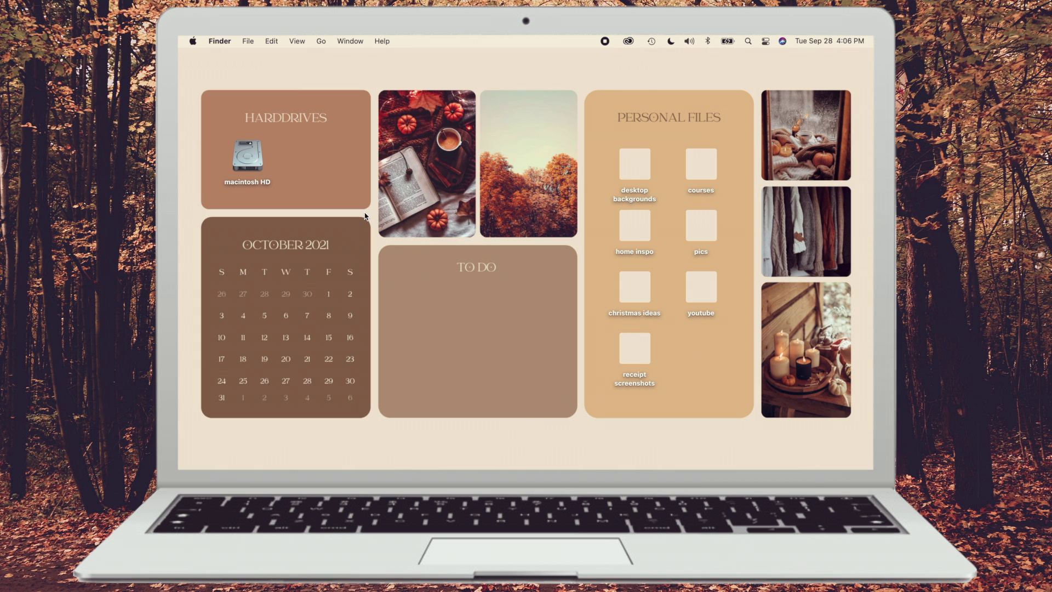
right_click(244, 163)
click(263, 182)
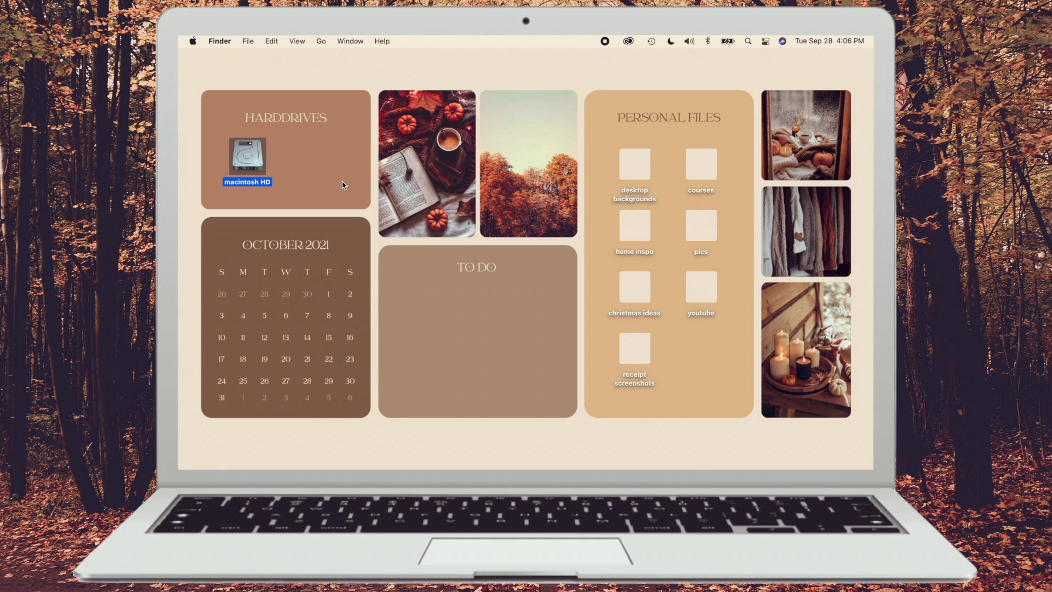
click(339, 182)
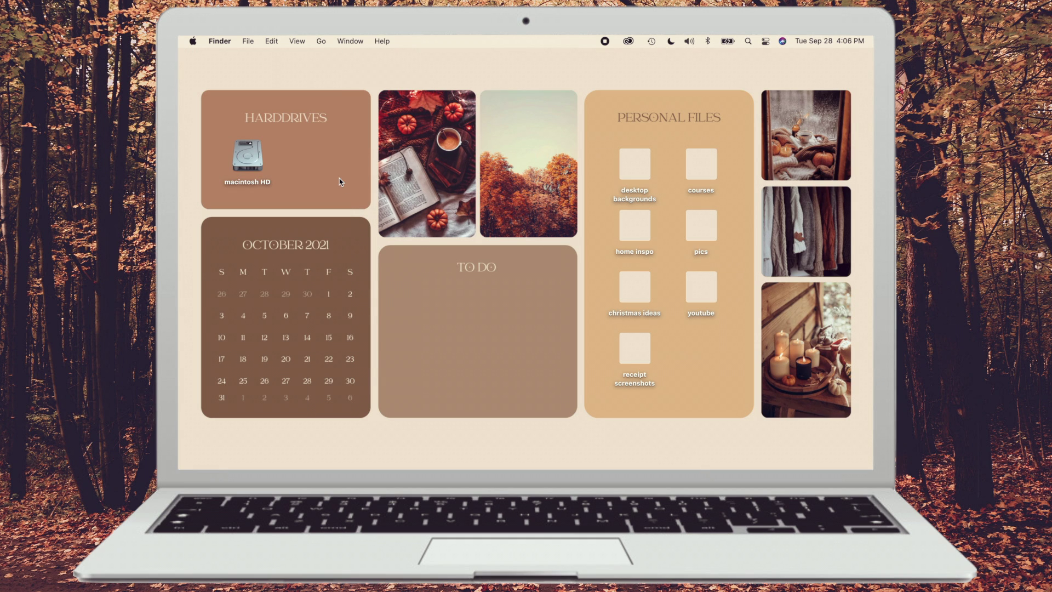
click(245, 162)
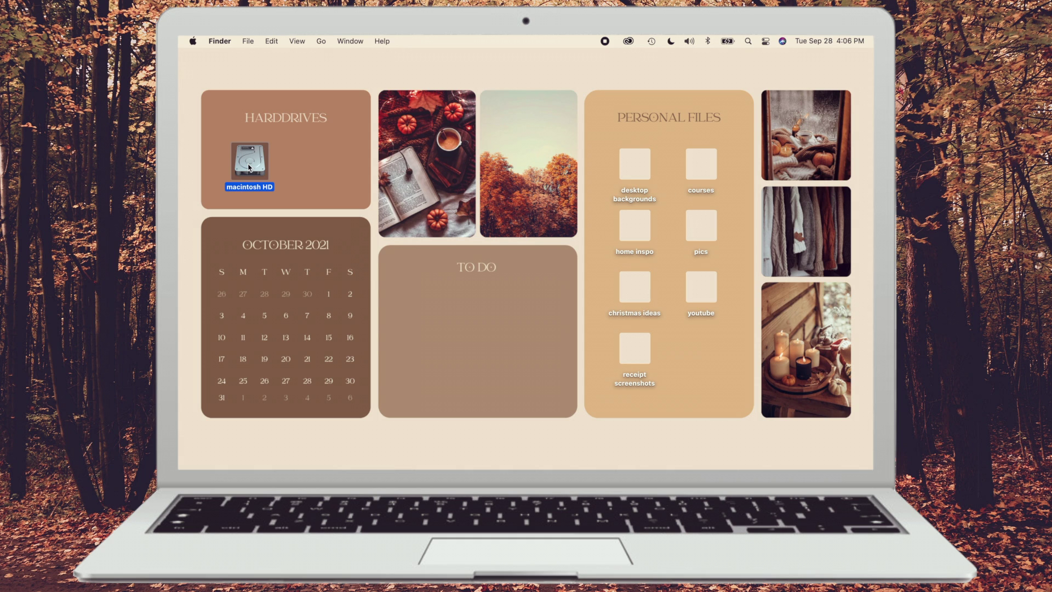
click(293, 176)
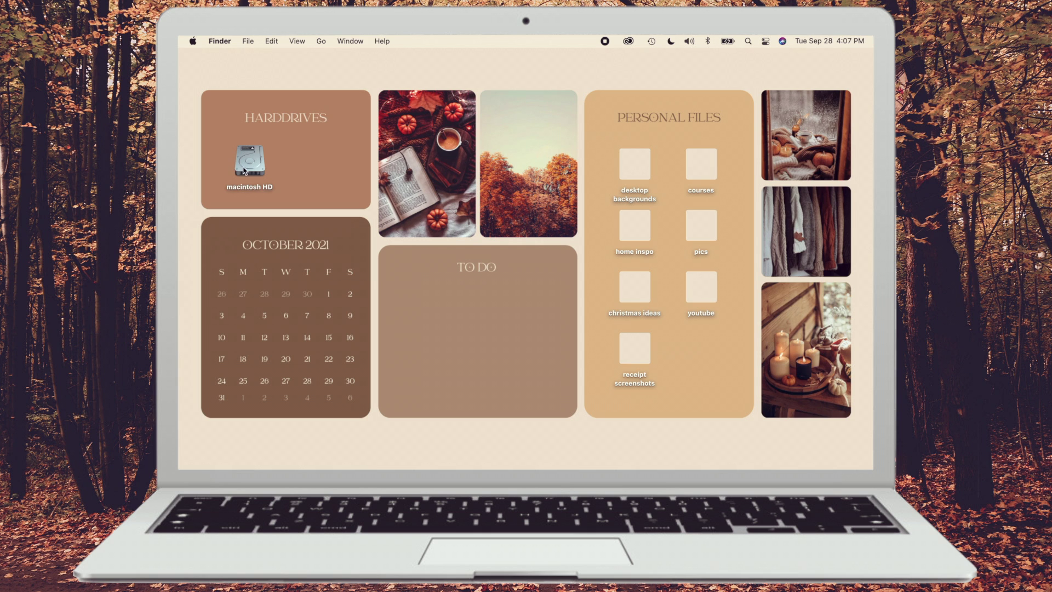
mouse_move(579, 463)
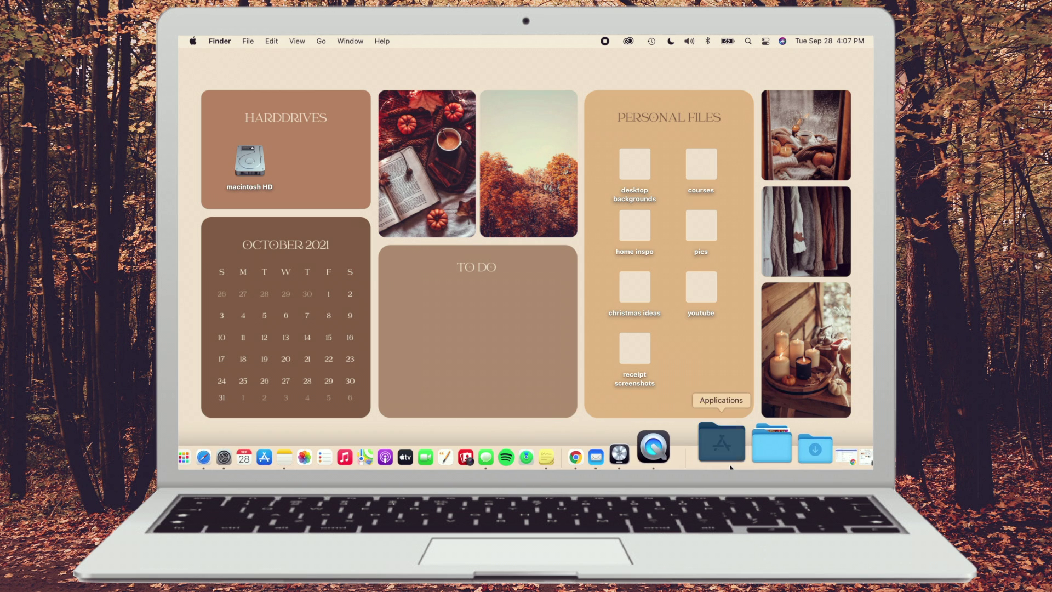
click(728, 466)
scroll(693, 354, down, 10)
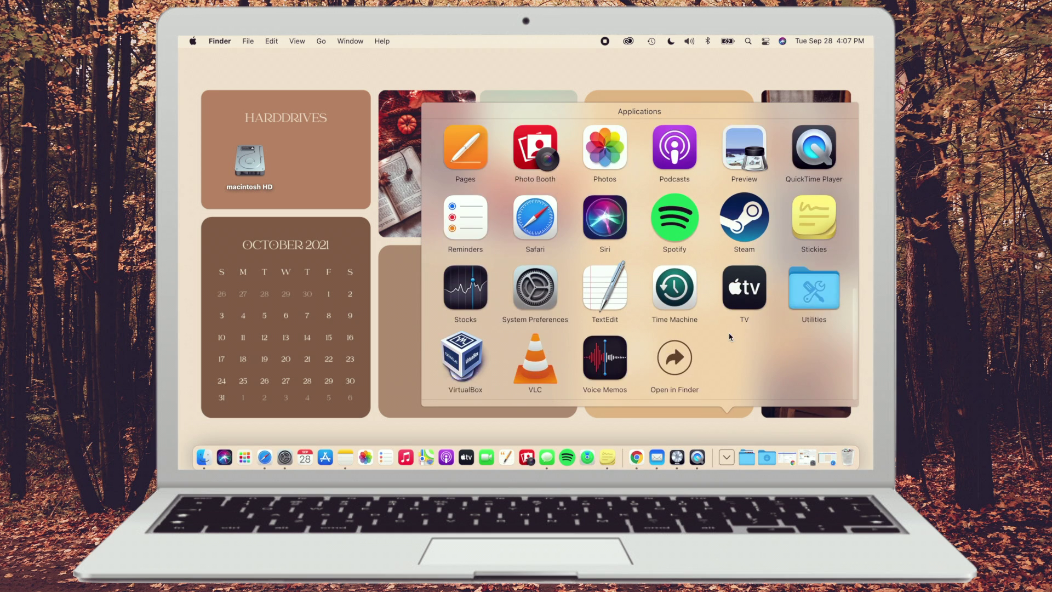
click(692, 354)
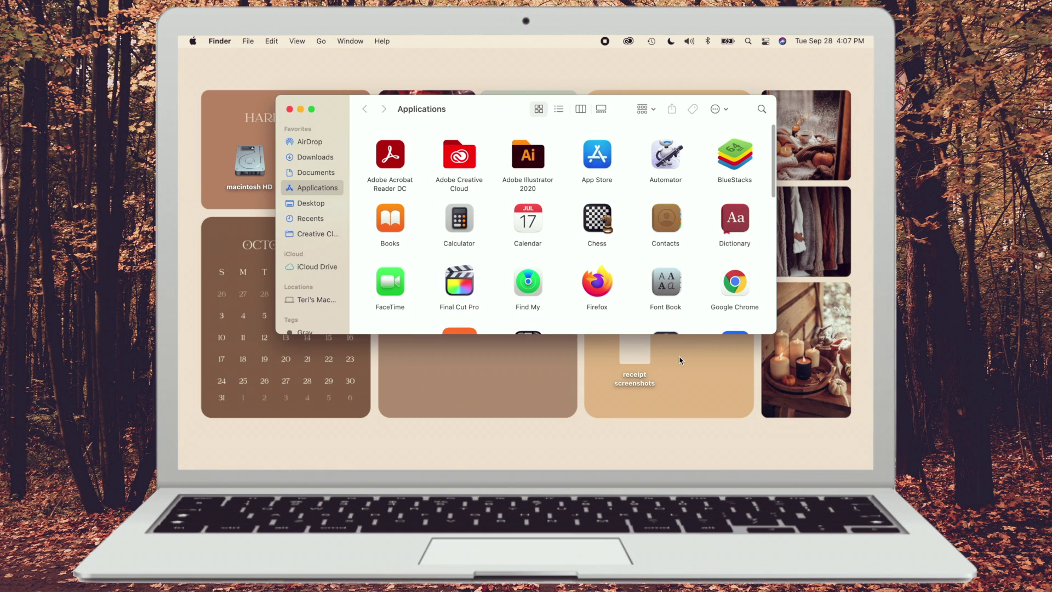
right_click(465, 300)
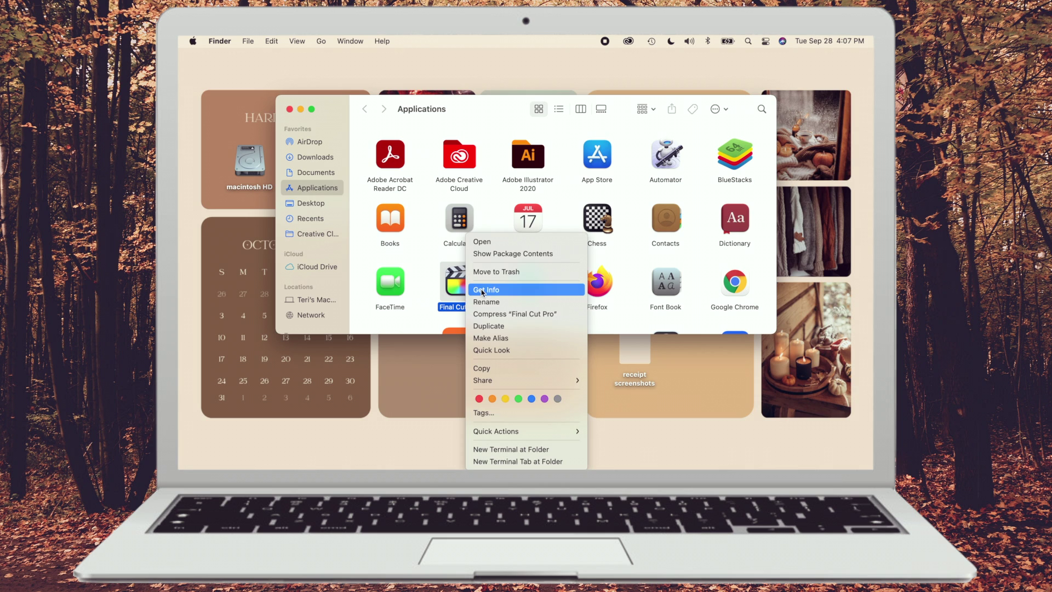
click(482, 291)
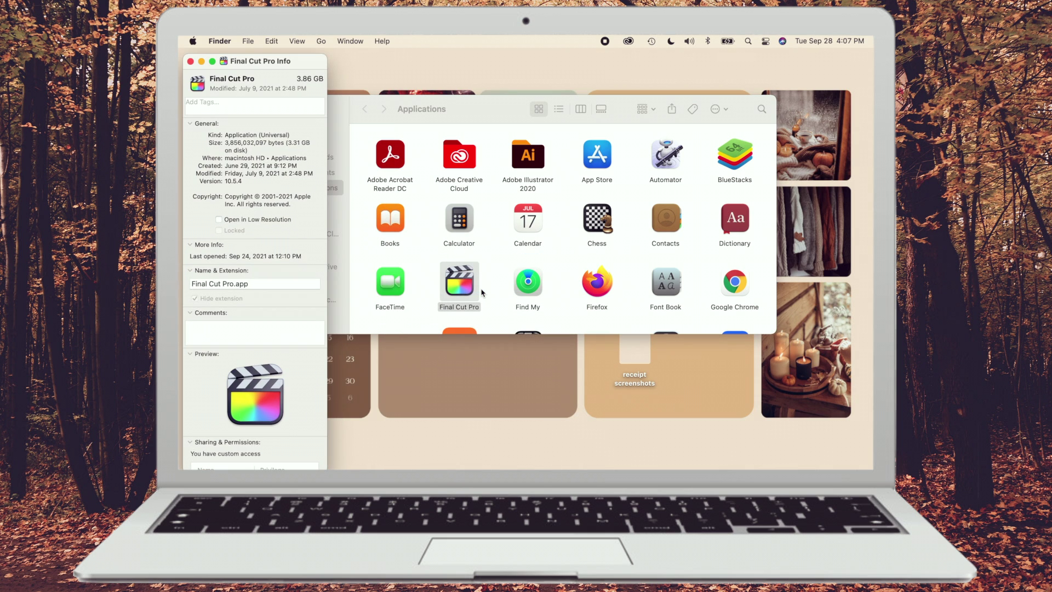
click(201, 87)
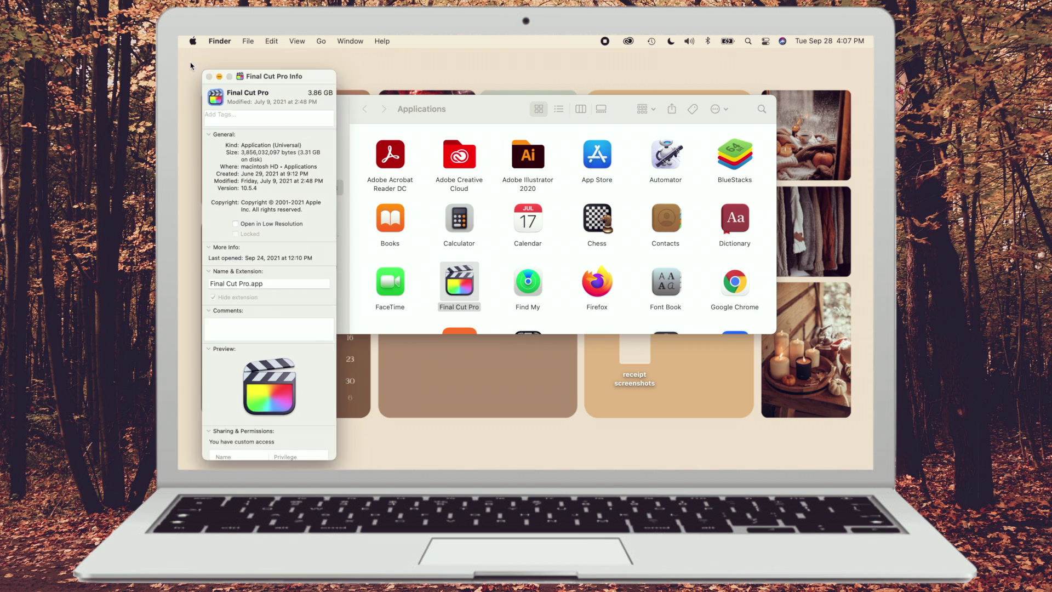
click(208, 76)
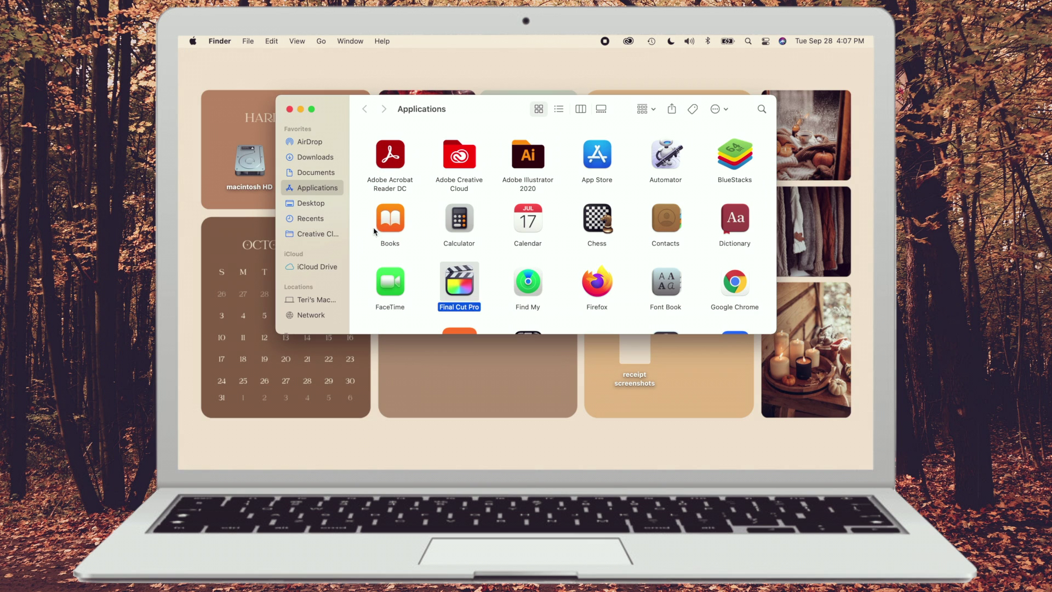
click(289, 109)
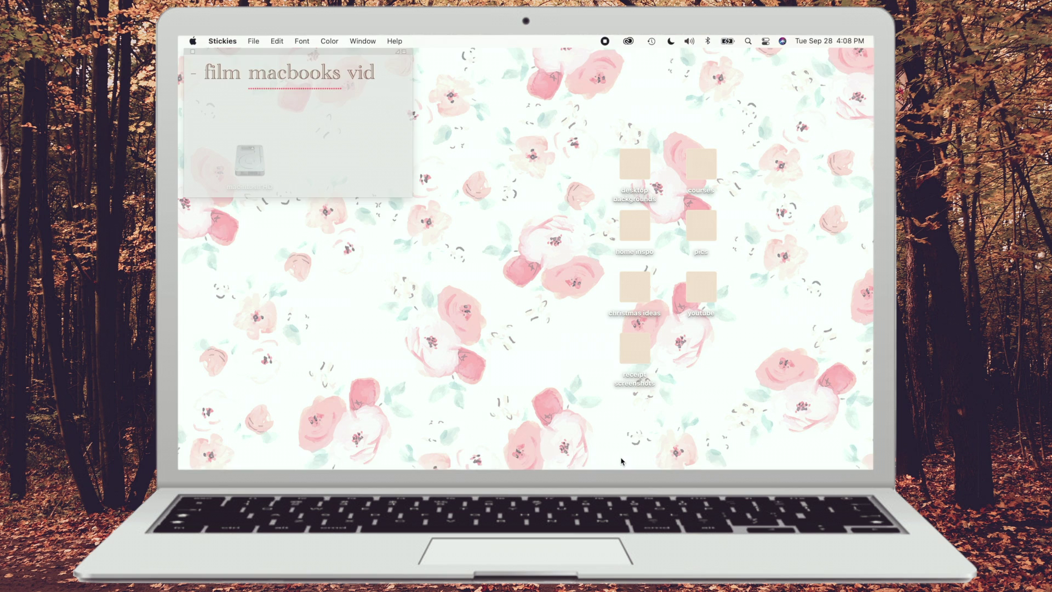
Return to the autumn desktop, drag the film macbooks vid sticky onto TO DO, and select its text
key(ctrl+Up)
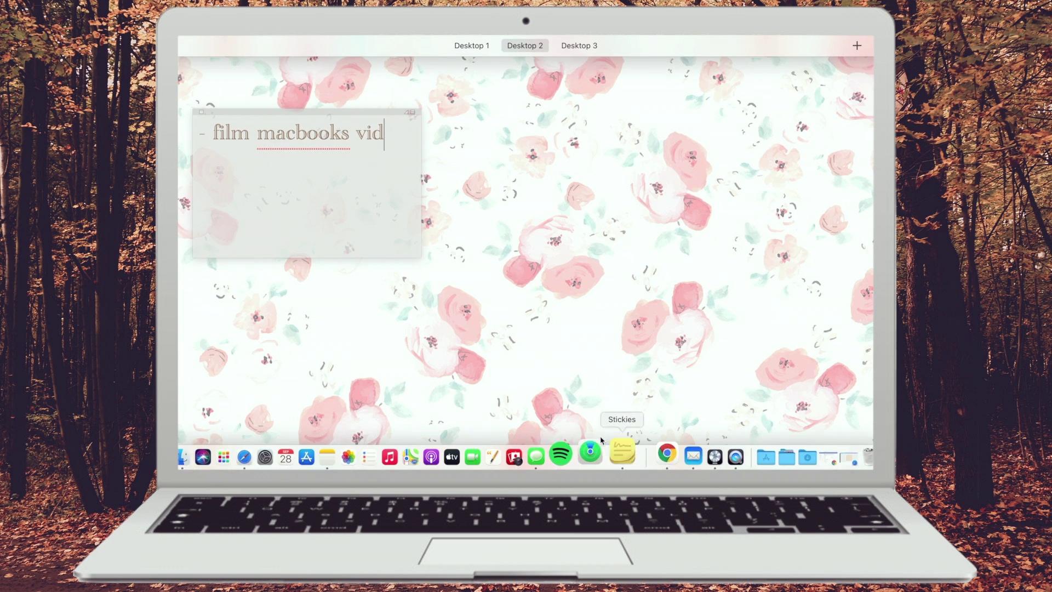
click(423, 79)
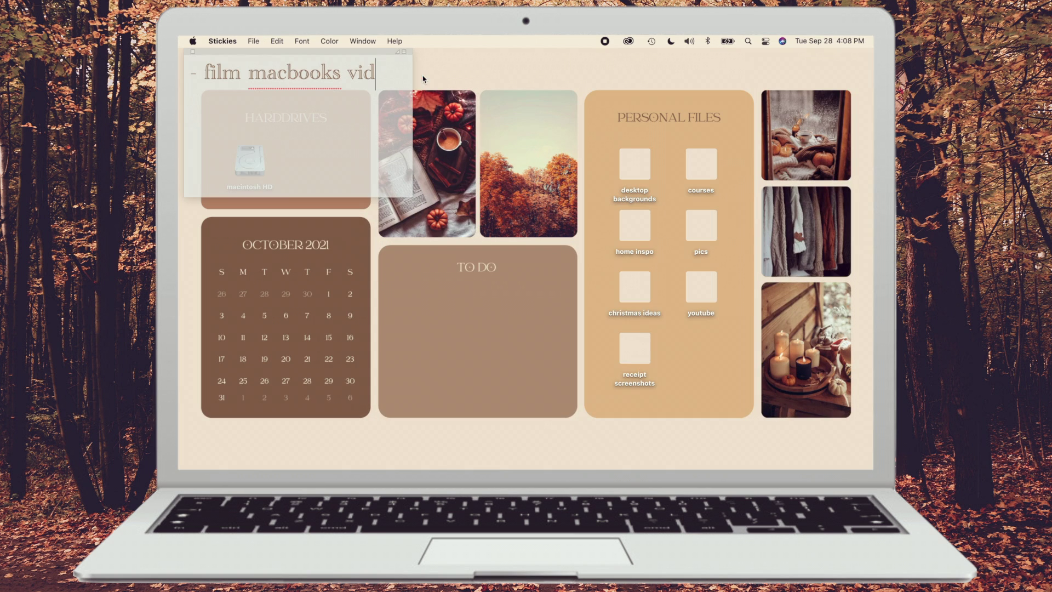
drag(352, 56, 561, 290)
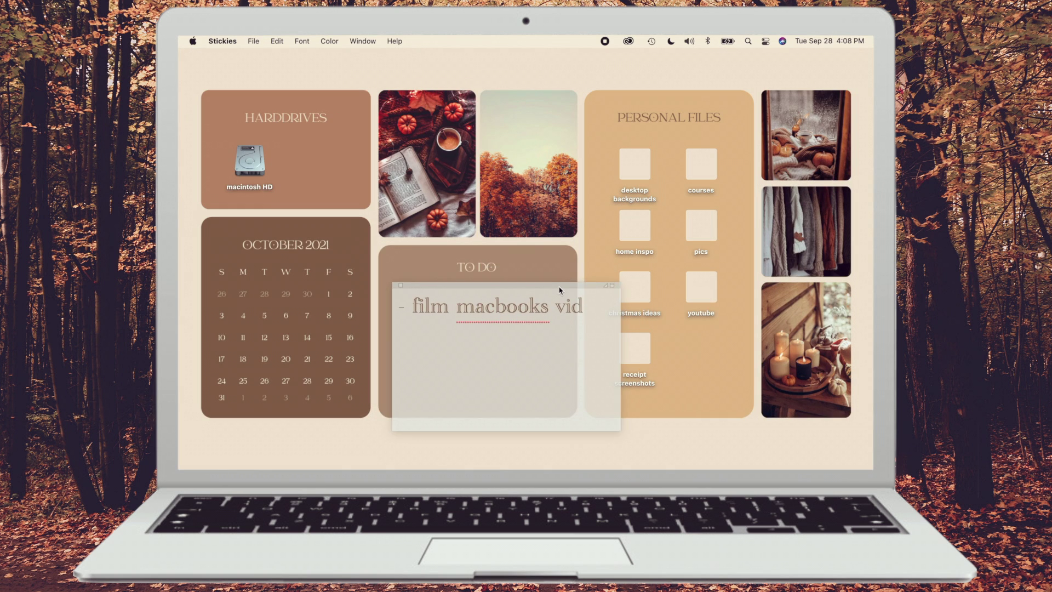
key(super+a)
click(329, 41)
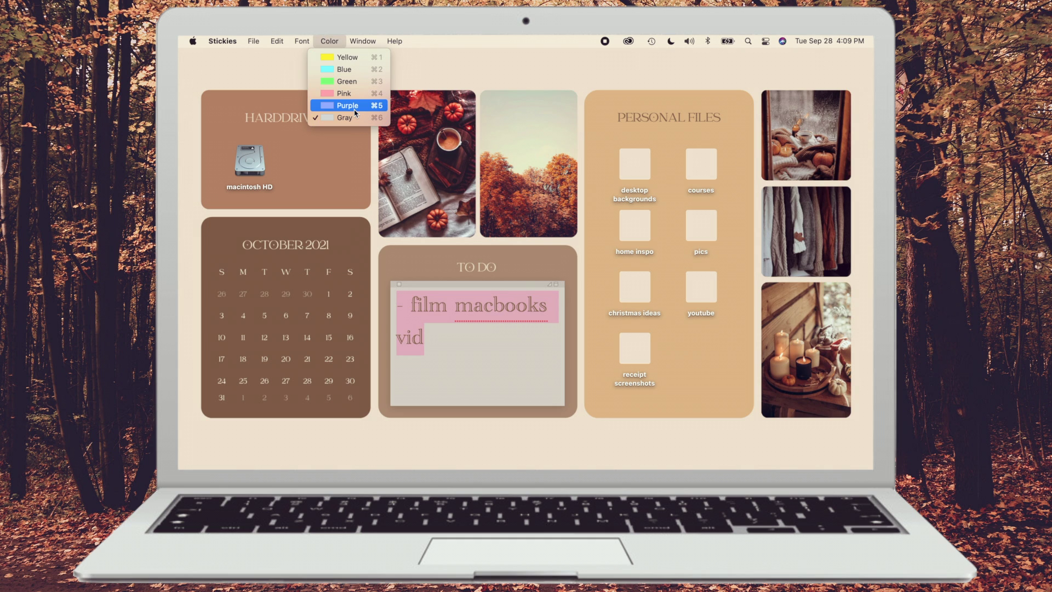
mouse_move(358, 38)
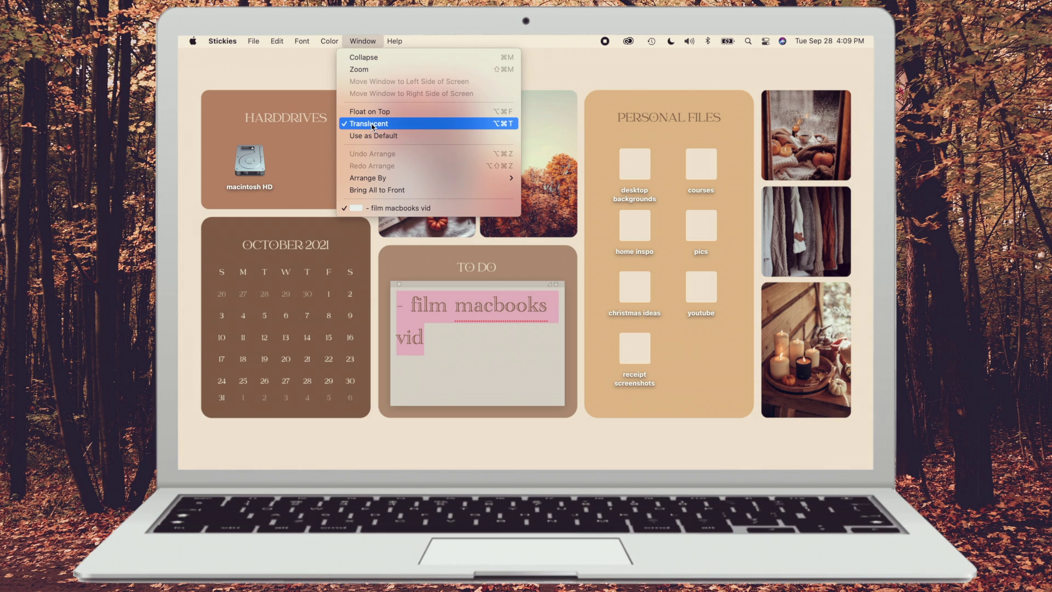
click(372, 125)
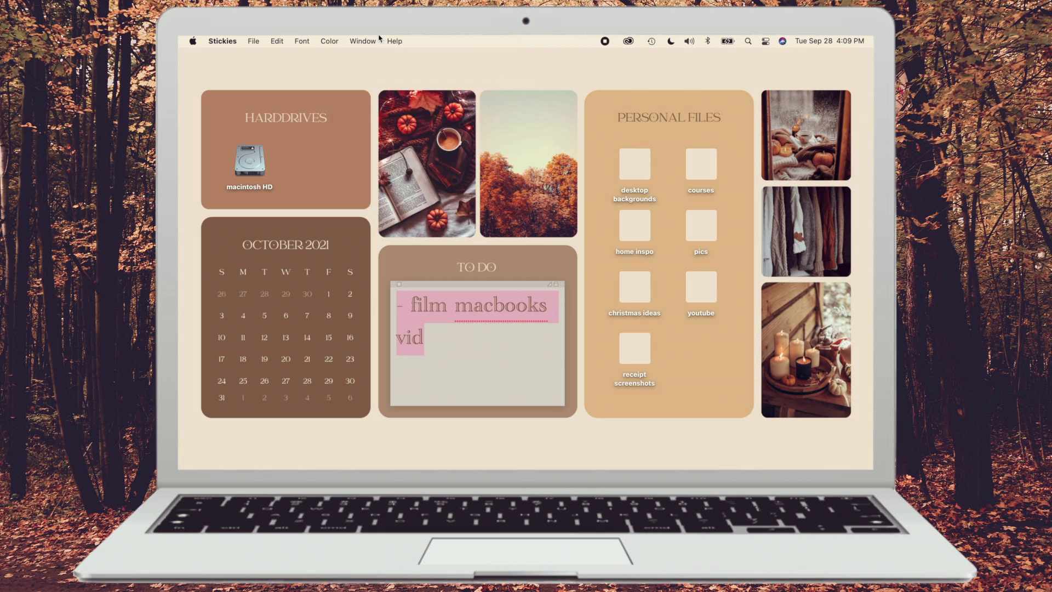
Set the note's text to Traditional > Cochin at size 20
click(297, 38)
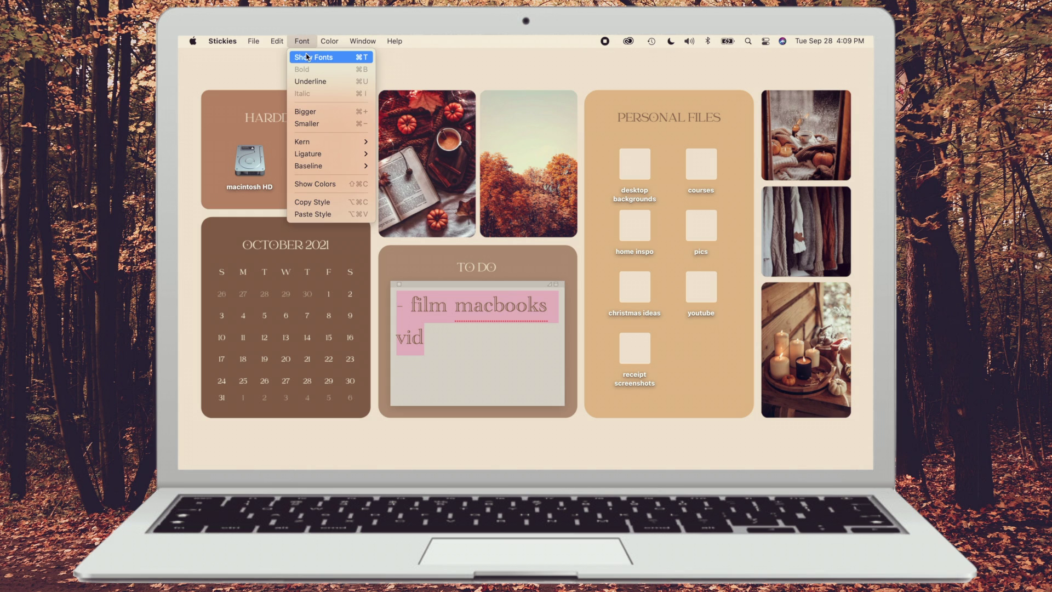
click(308, 57)
drag(493, 88, 613, 79)
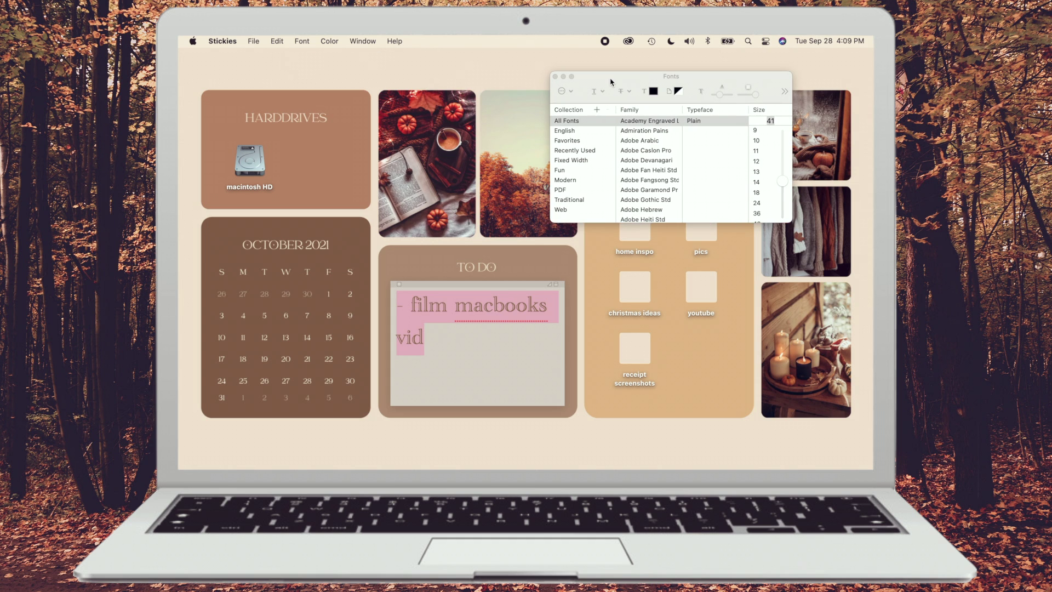
click(569, 199)
click(629, 140)
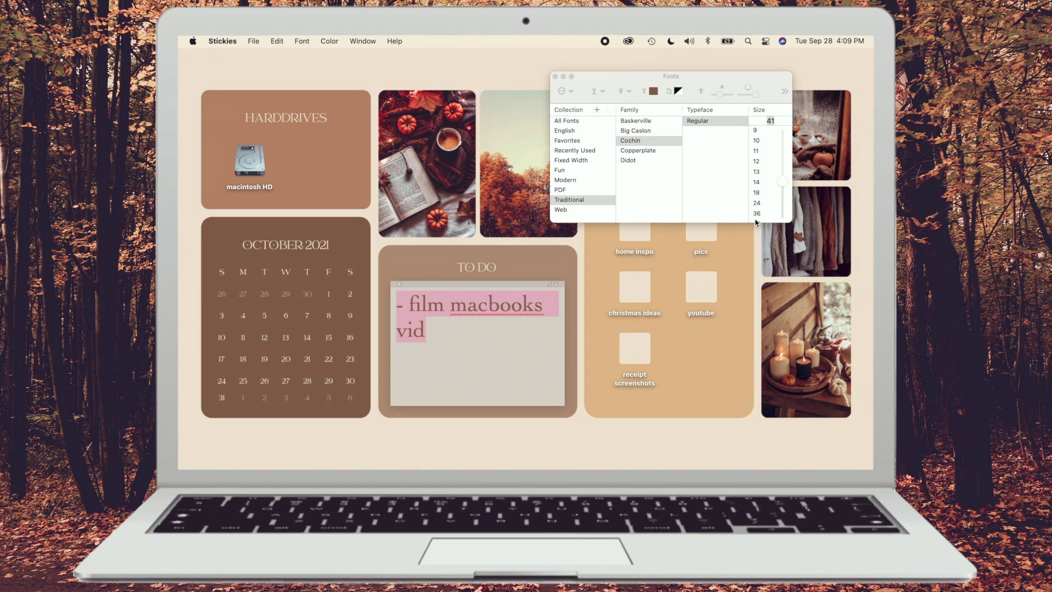
drag(782, 185, 782, 198)
click(408, 316)
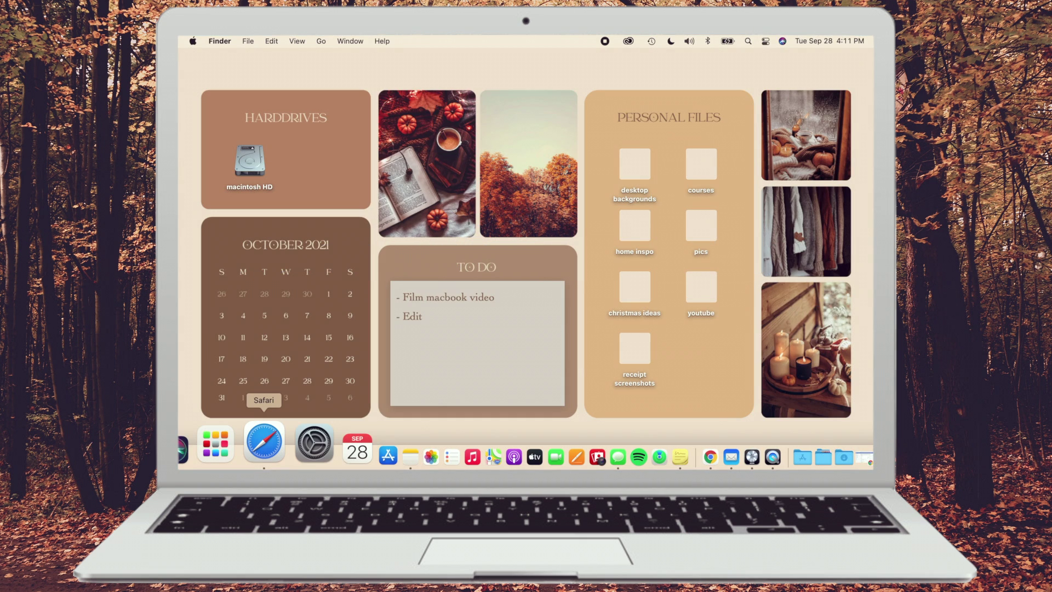
Launch Safari from the Dock to its Favorites start page
click(263, 441)
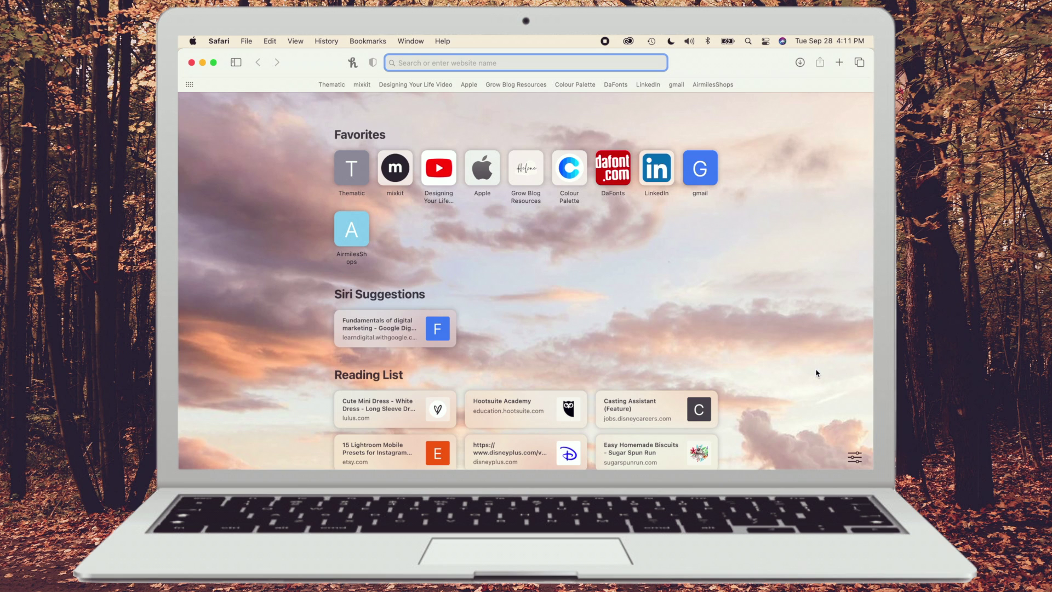
Load Pinterest, save the wallpaper desktop and white-pumpkin pins to boards, and open the Her Creative Studio source
text(pint)
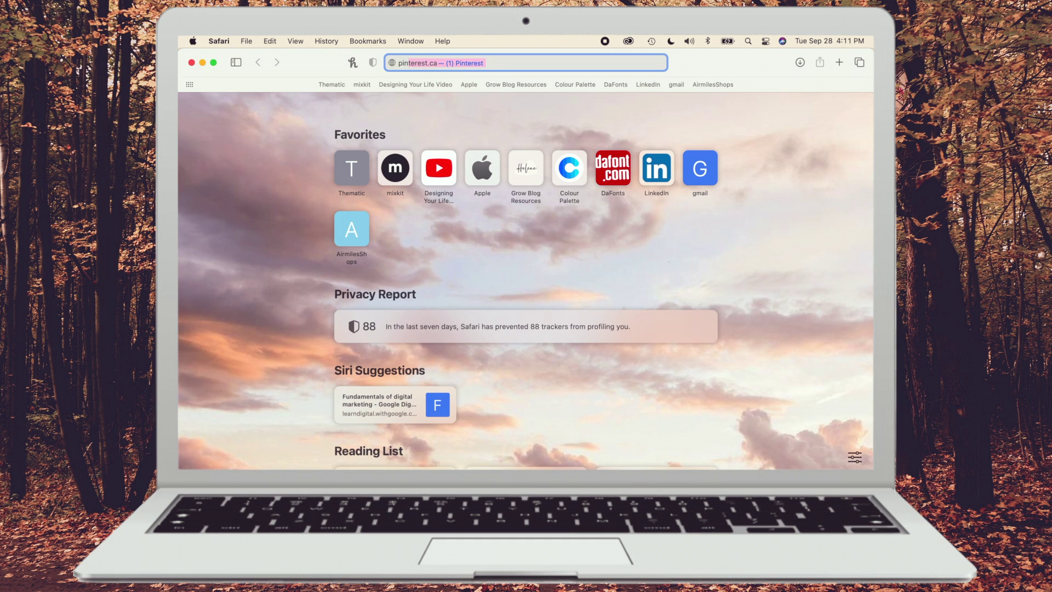
key(Return)
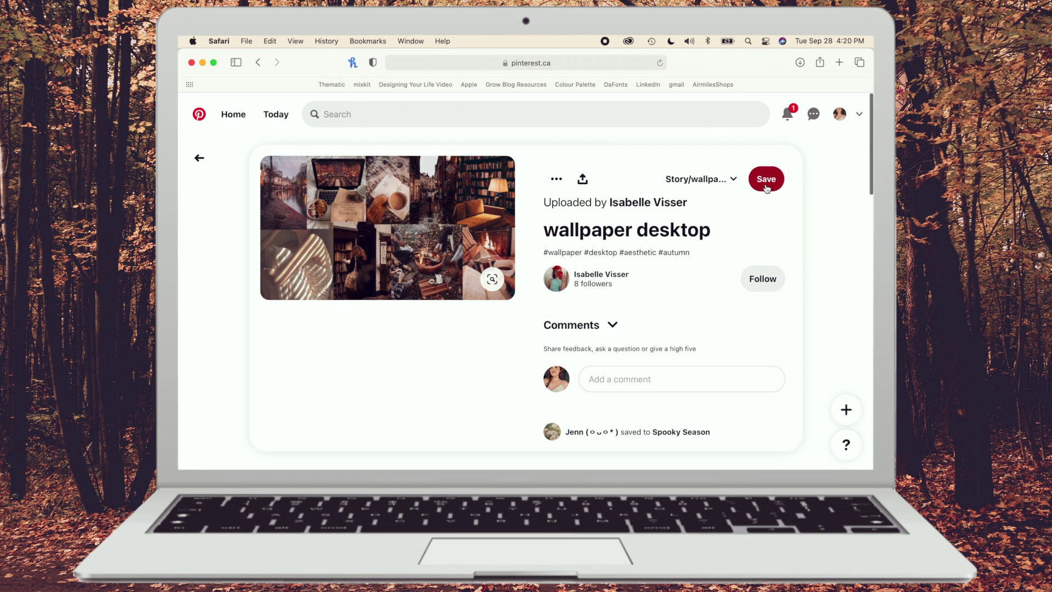
click(766, 181)
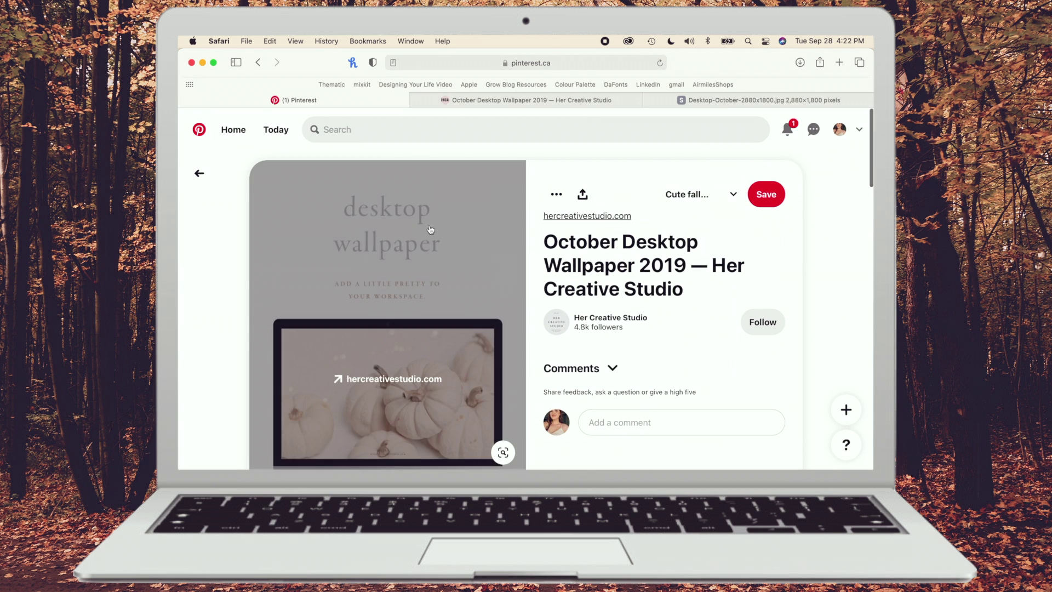
scroll(433, 236, down, 1)
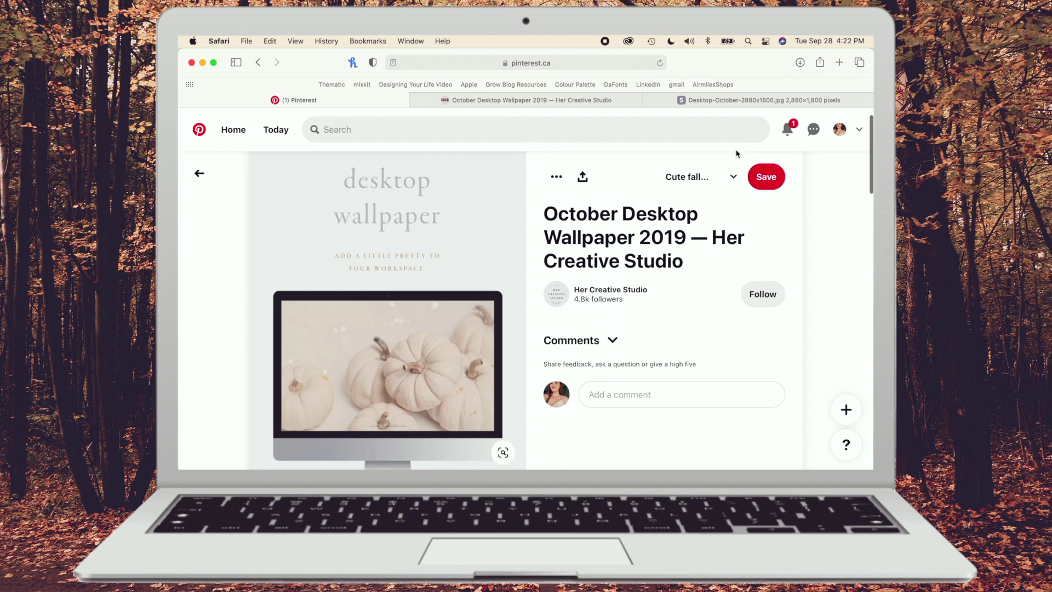
click(769, 181)
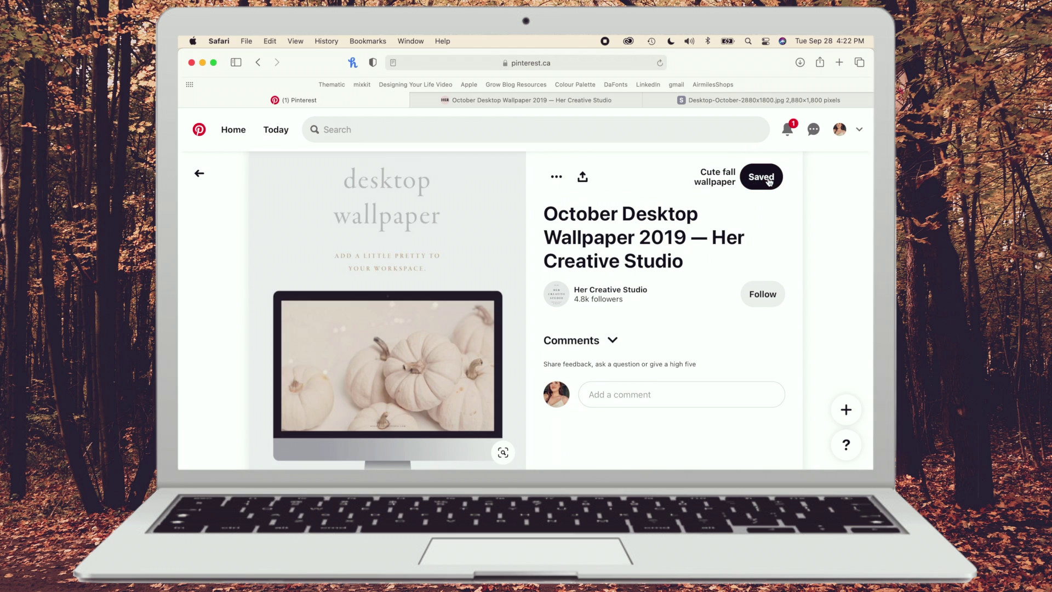
click(580, 106)
key(ctrl+shift+Tab)
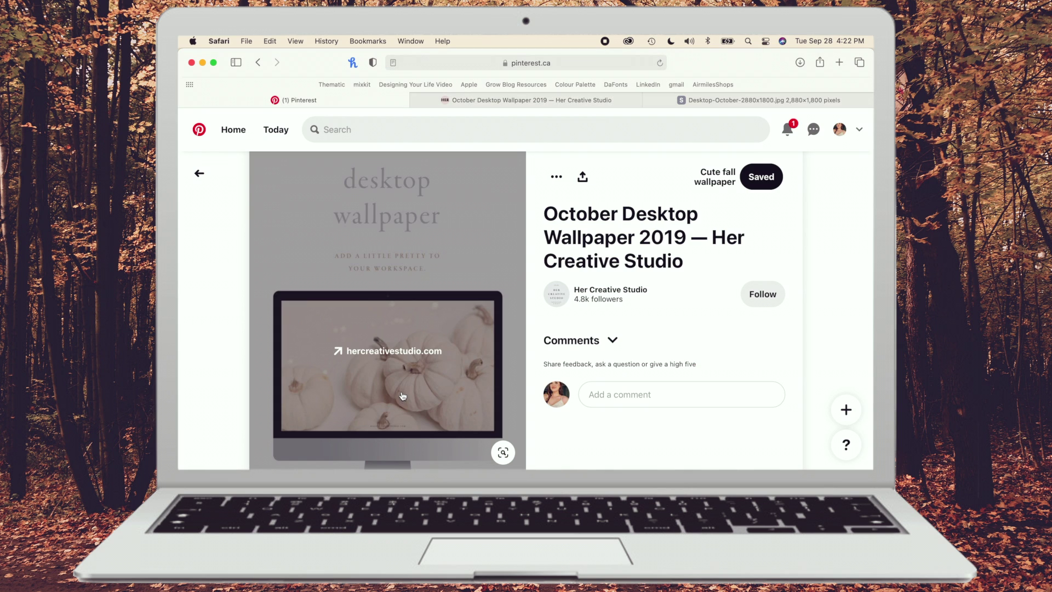
Drag the full-size white pumpkin wallpaper into Downloads, then open a new Safari window
click(603, 101)
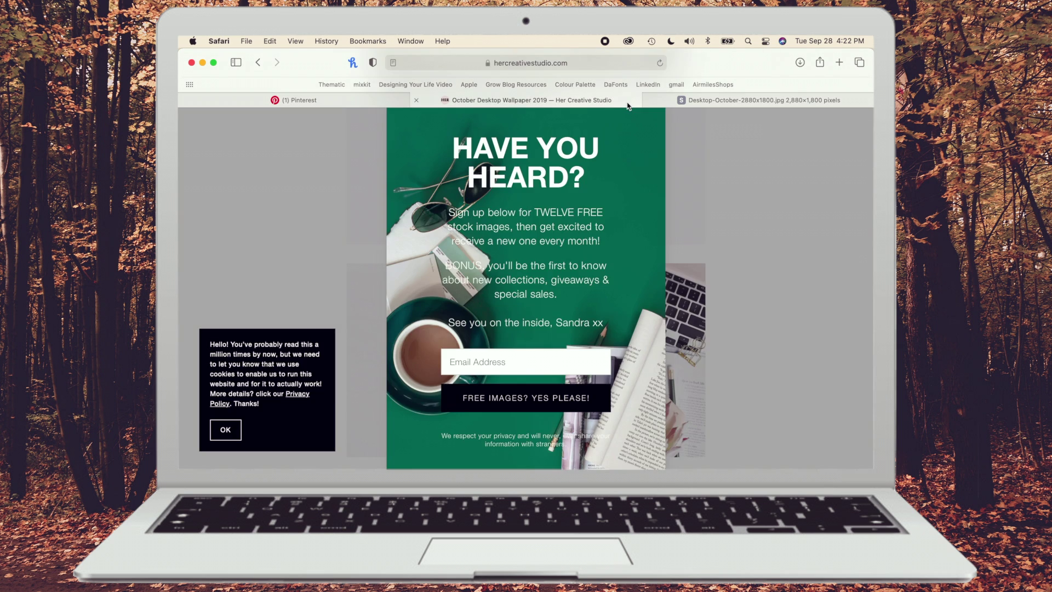
click(821, 184)
scroll(821, 184, up, 3)
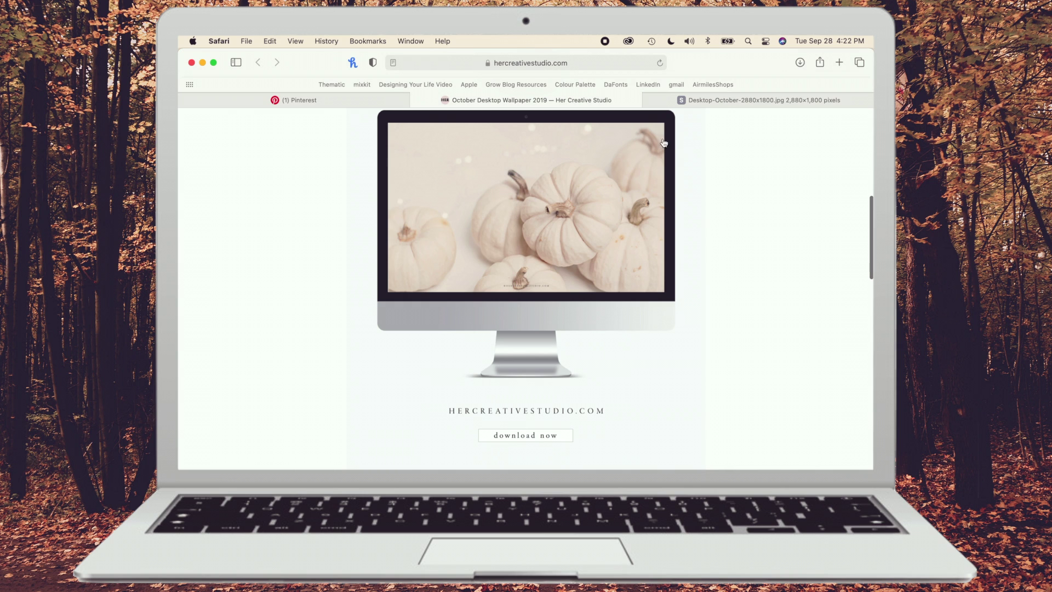
click(726, 107)
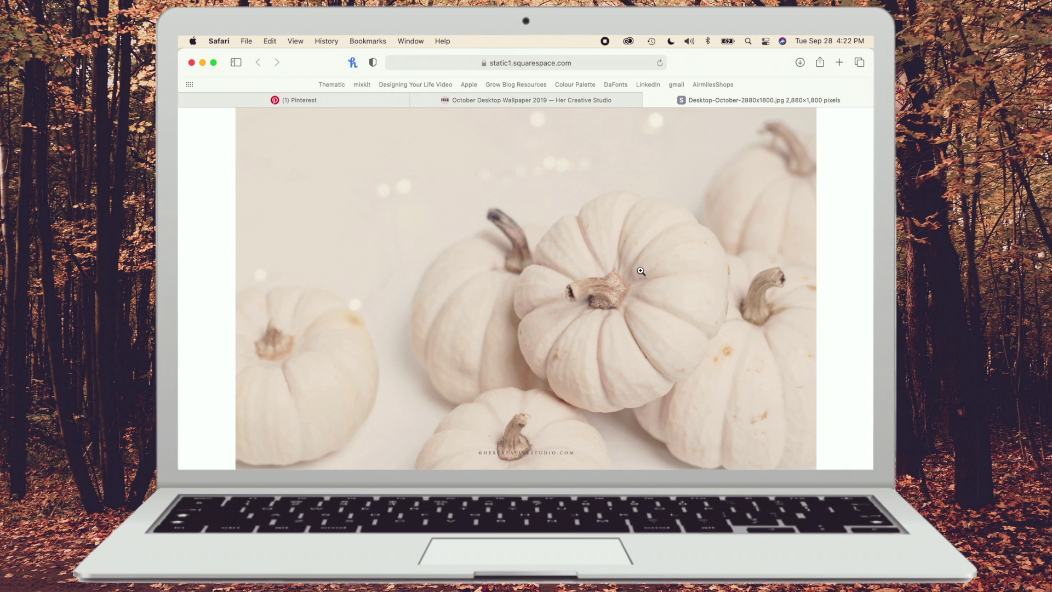
click(548, 106)
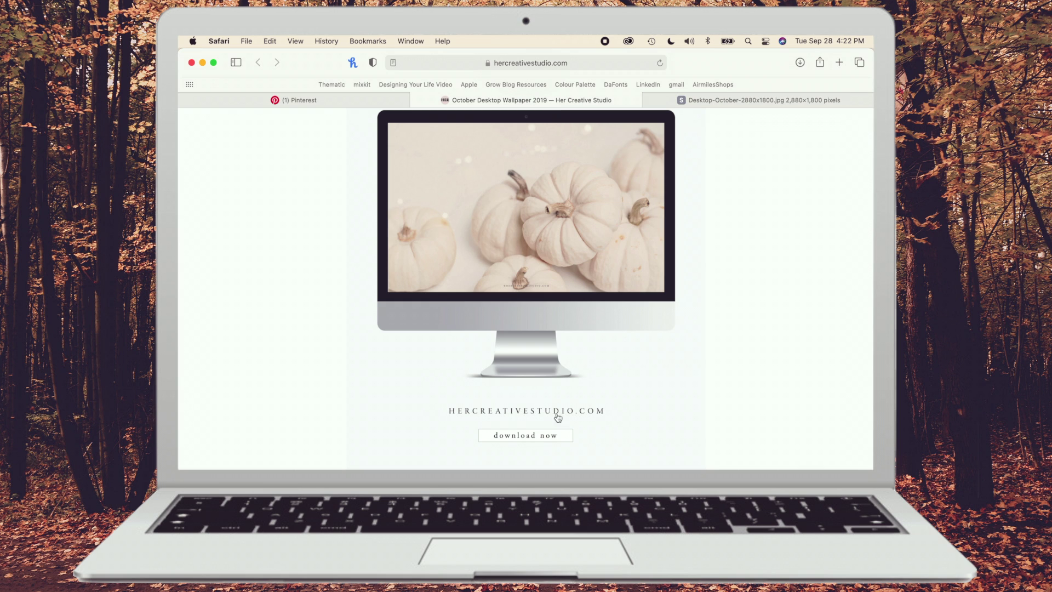
click(725, 105)
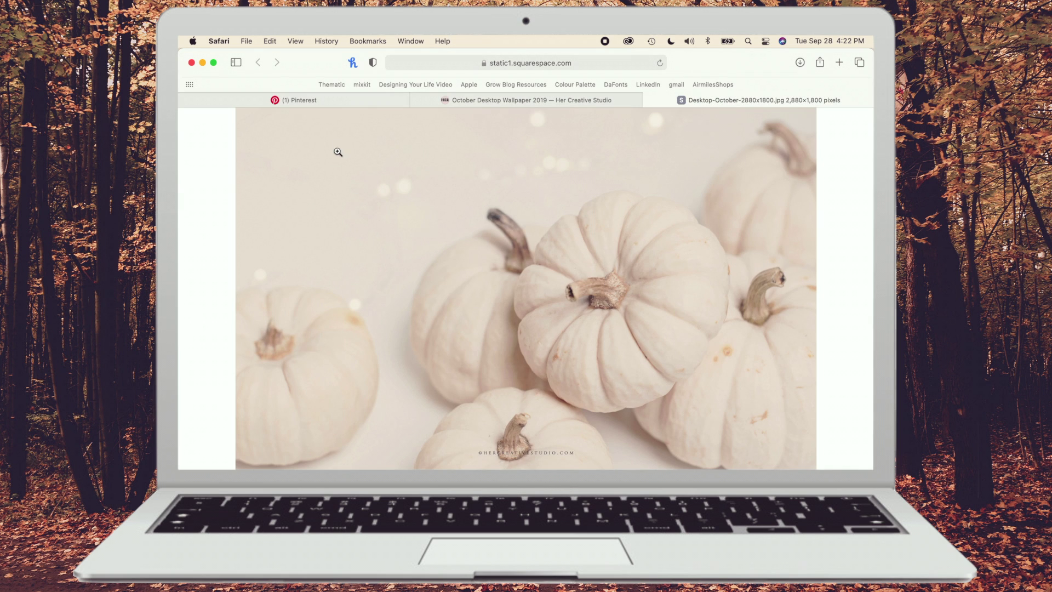
drag(524, 237, 800, 462)
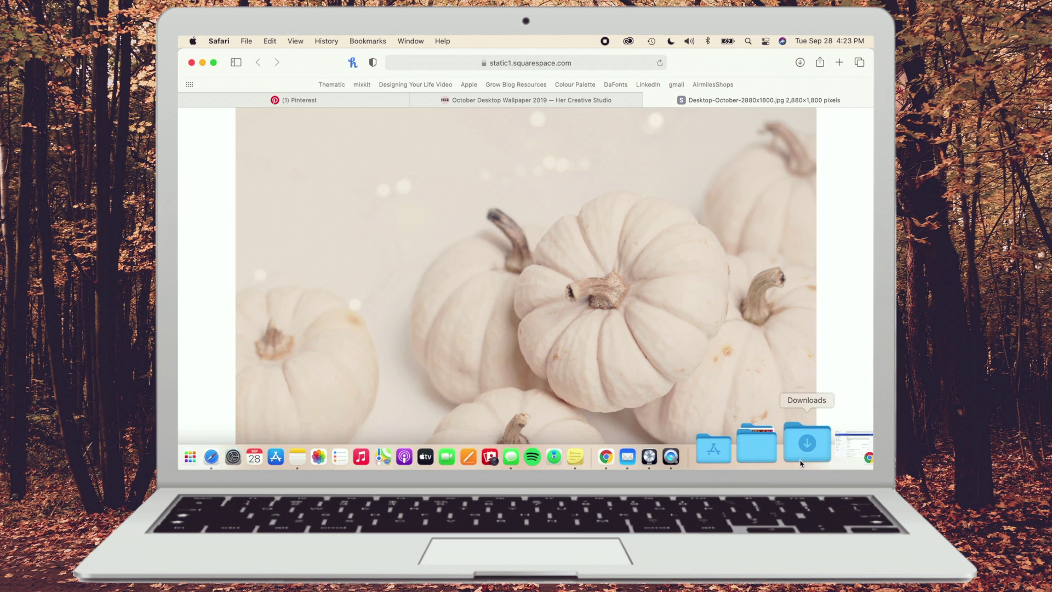
key(super+n)
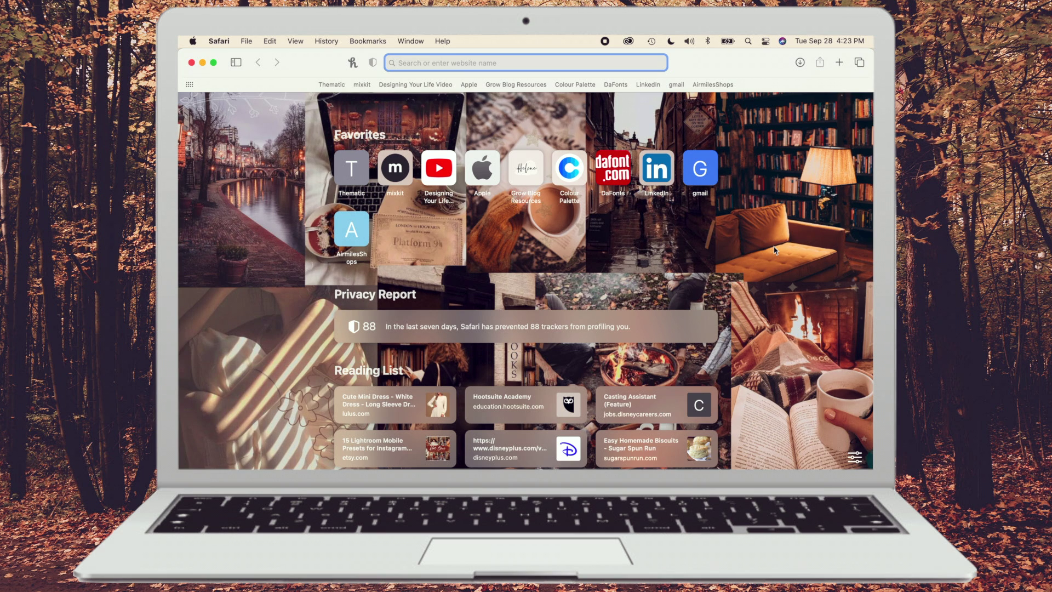
Set Desktop-October-2880x1800.jpg from Downloads as Safari's start page background, then close the window
click(855, 458)
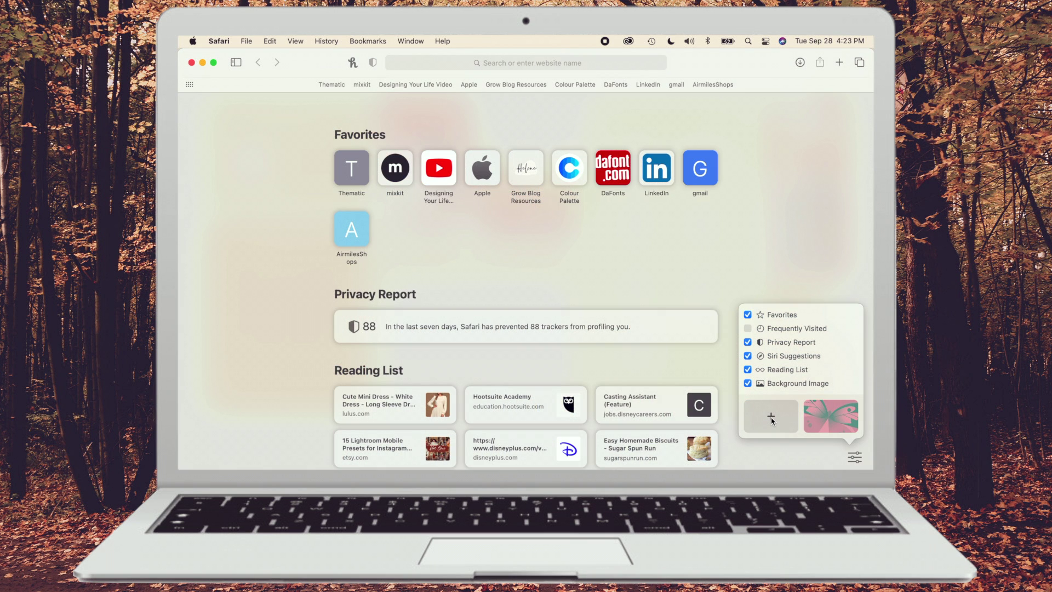
click(770, 418)
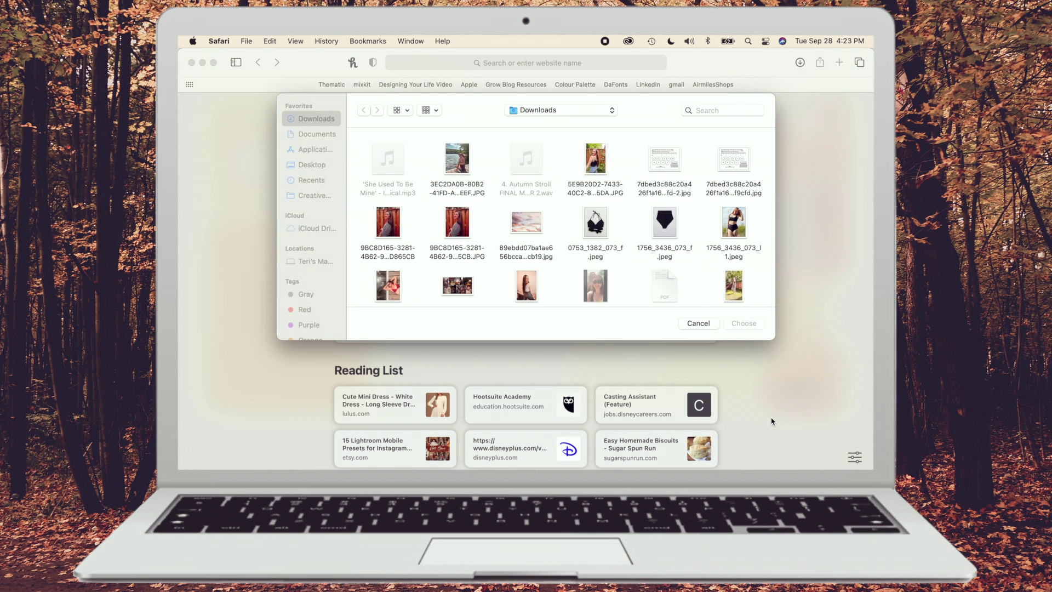
click(310, 132)
click(309, 122)
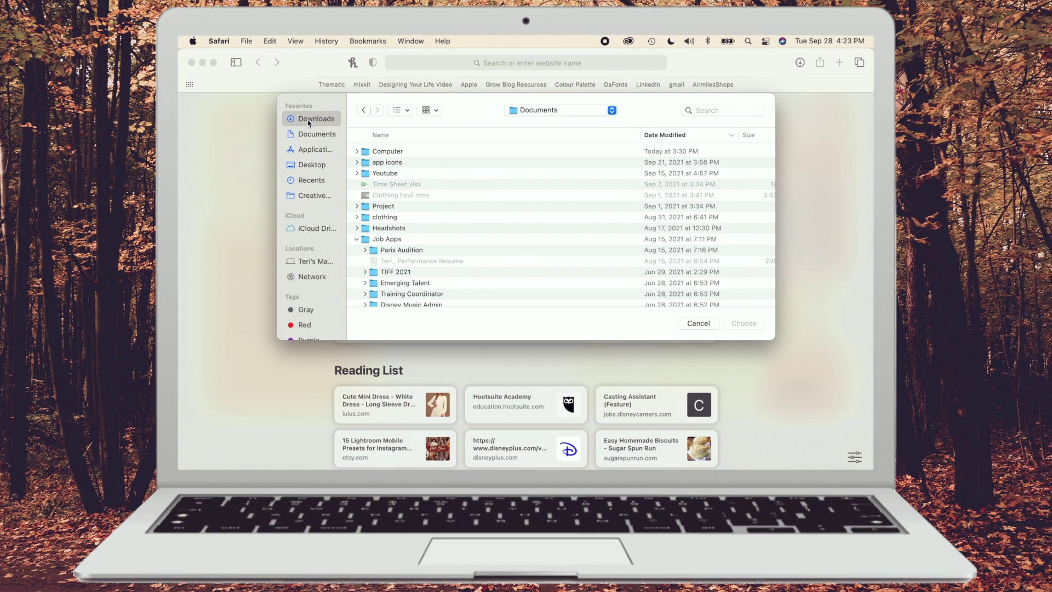
click(409, 153)
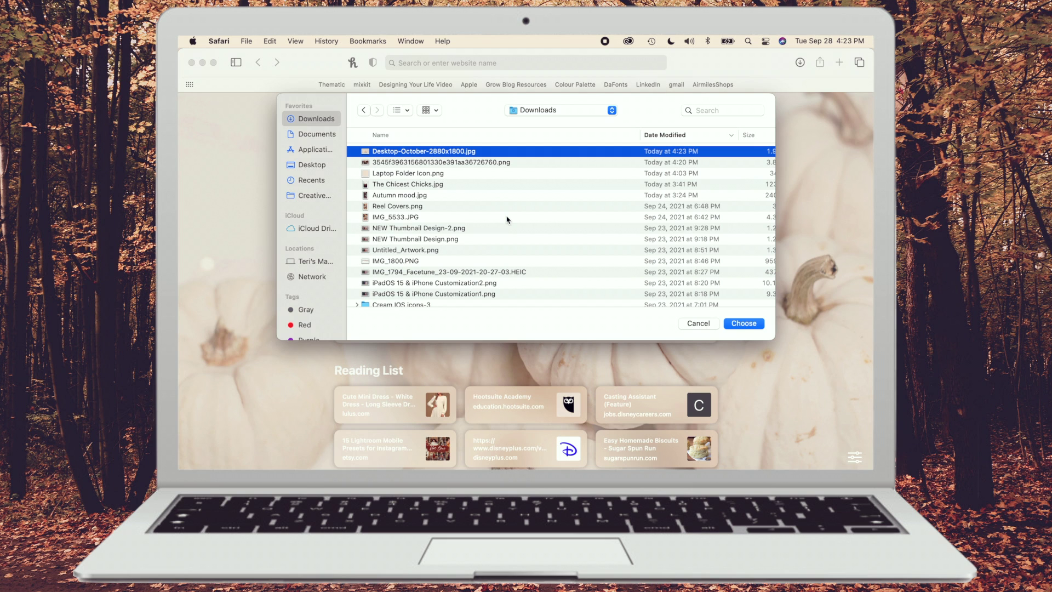
key(Return)
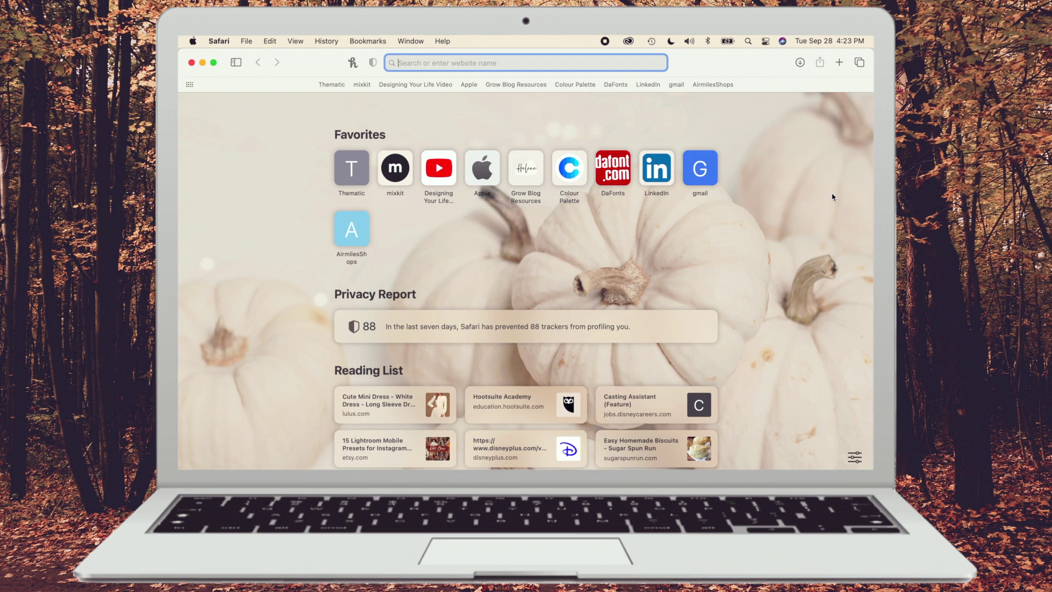
scroll(832, 197, down, 3)
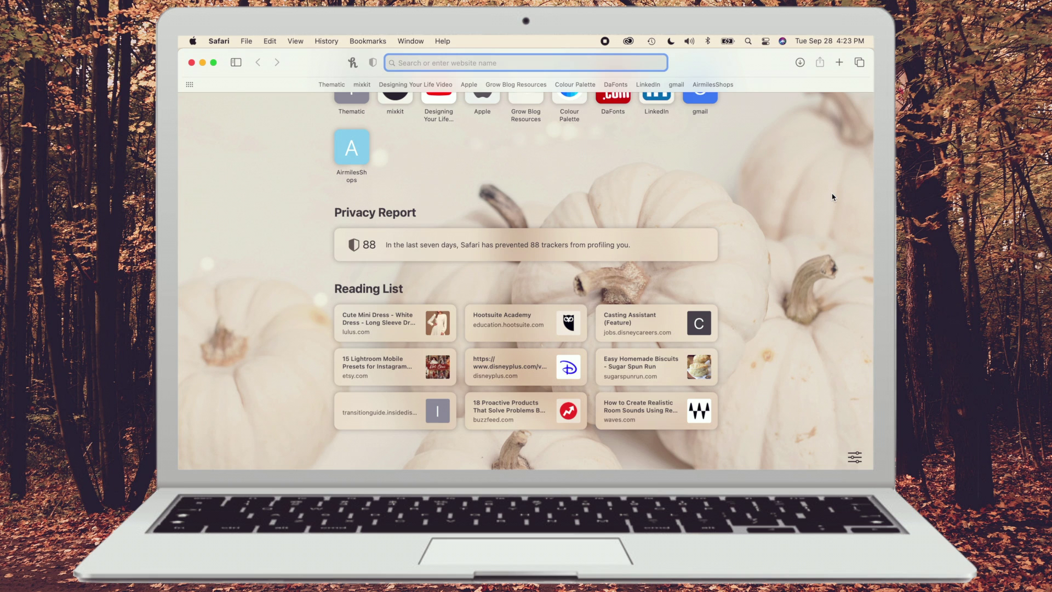
scroll(831, 197, up, 1)
scroll(832, 197, up, 3)
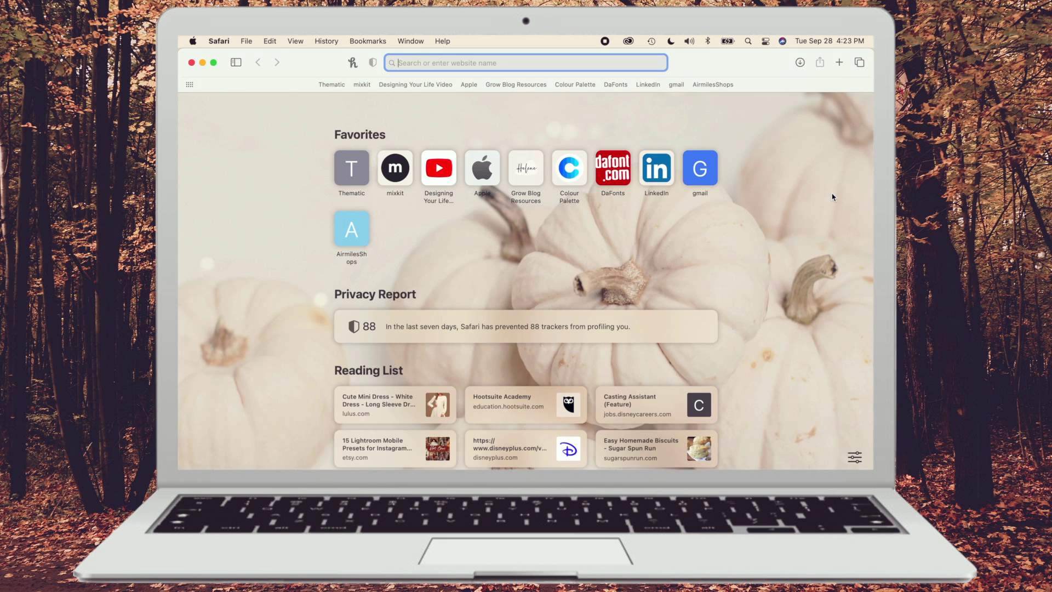
click(191, 62)
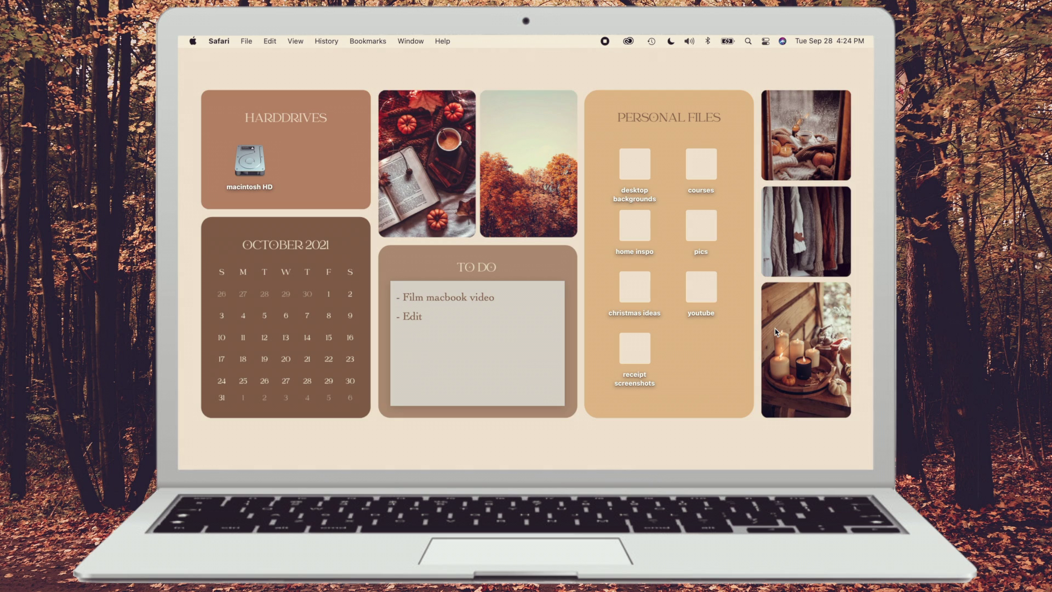
Bring up Chrome's Appearance settings window from the Dock
mouse_move(821, 466)
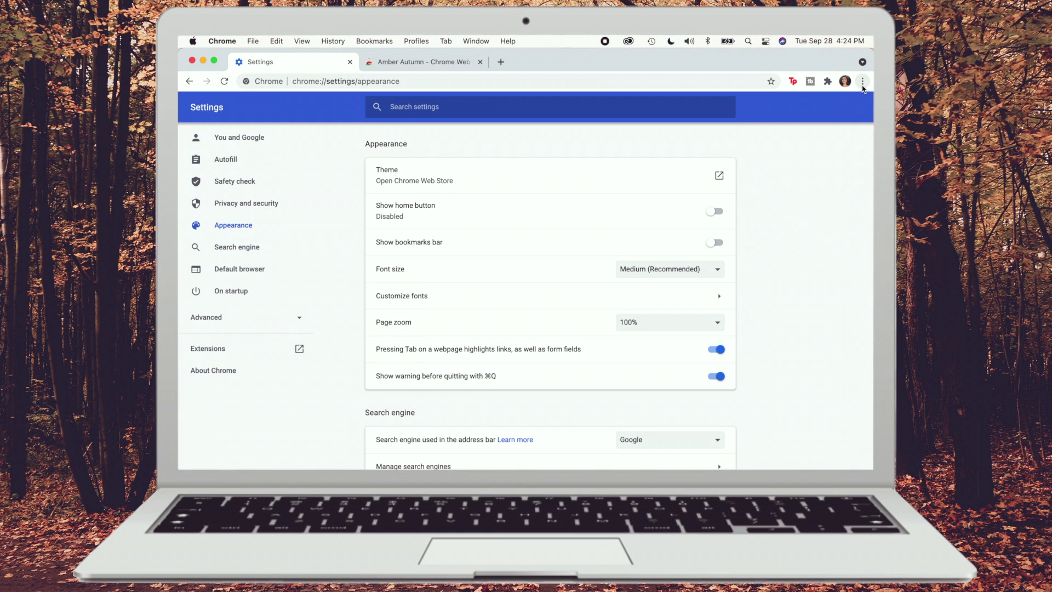
Go to Chrome's Appearance settings and open the Chrome Web Store themes
click(862, 82)
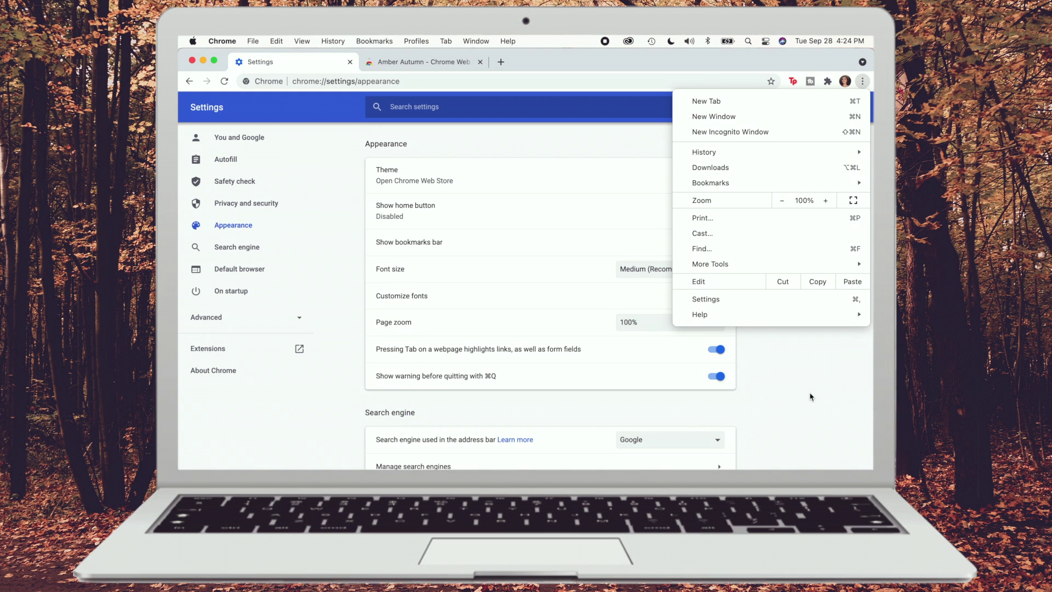
click(199, 218)
click(226, 226)
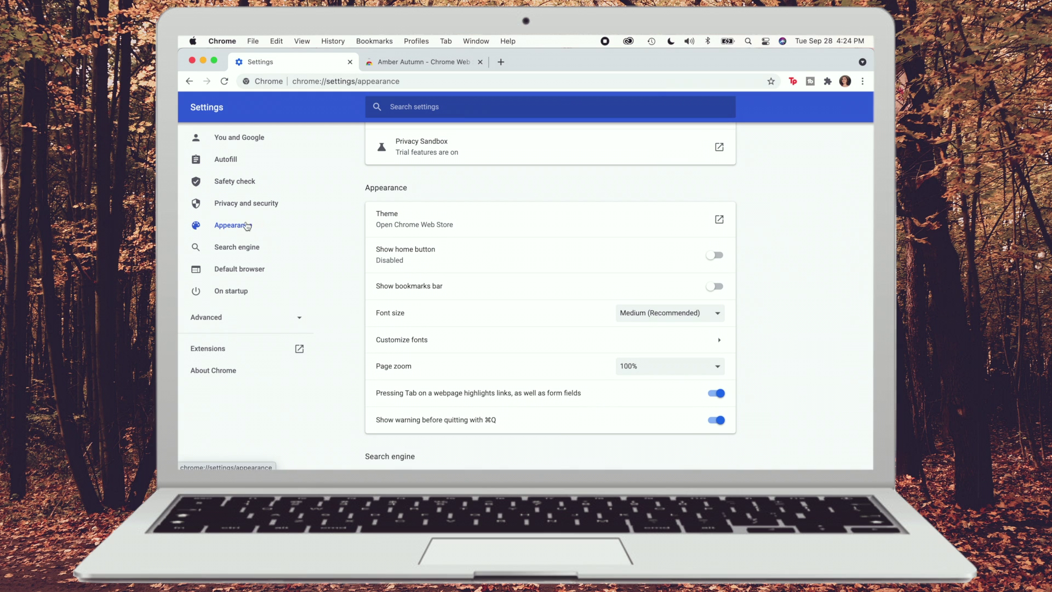
scroll(626, 283, up, 6)
scroll(614, 230, down, 7)
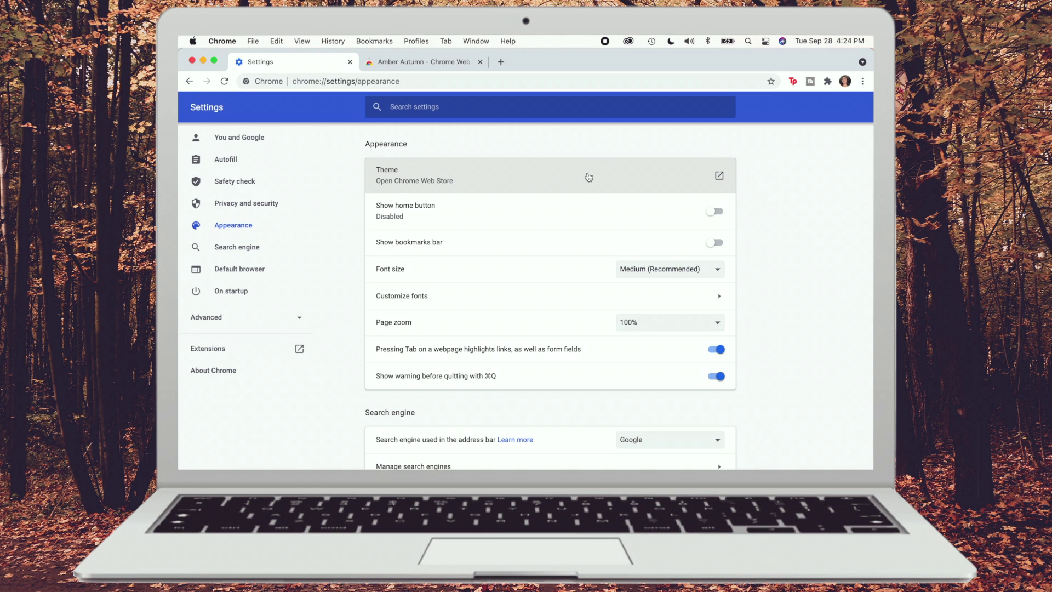
click(587, 174)
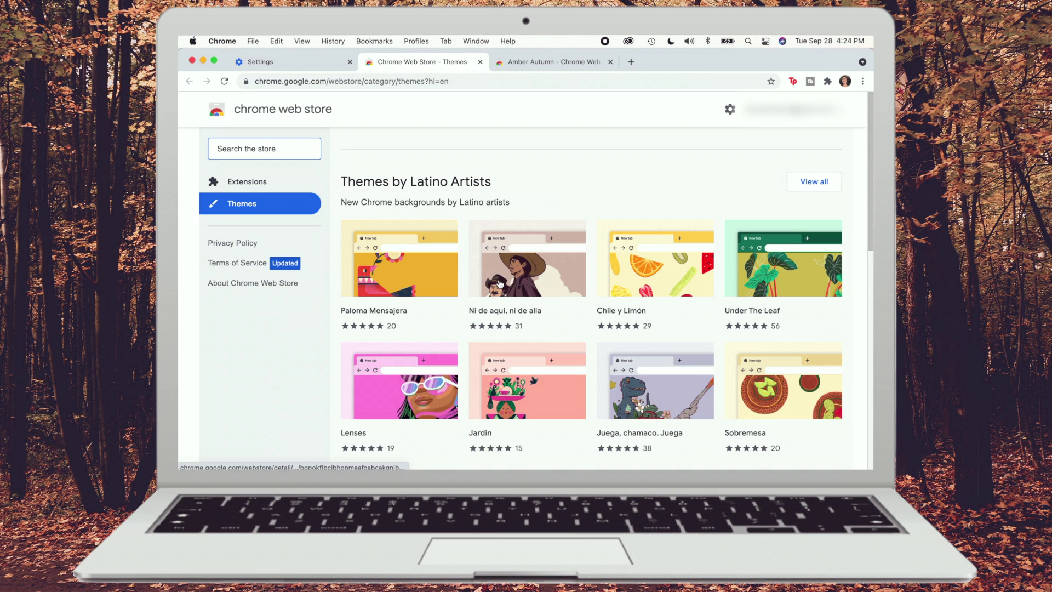
Find the Amber Autumn theme and add it to Chrome
scroll(602, 290, down, 3)
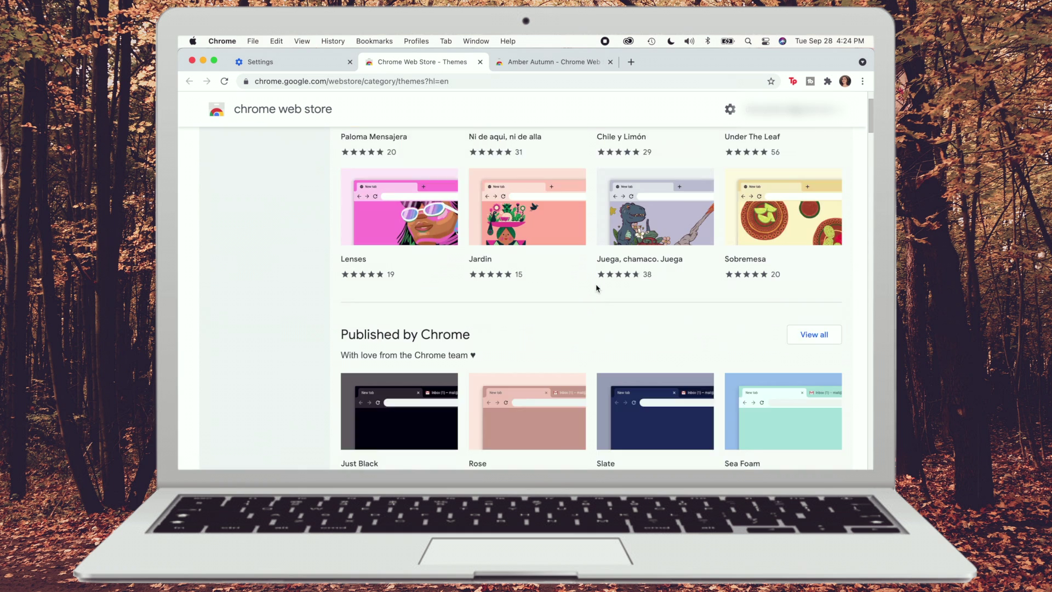
scroll(597, 288, down, 10)
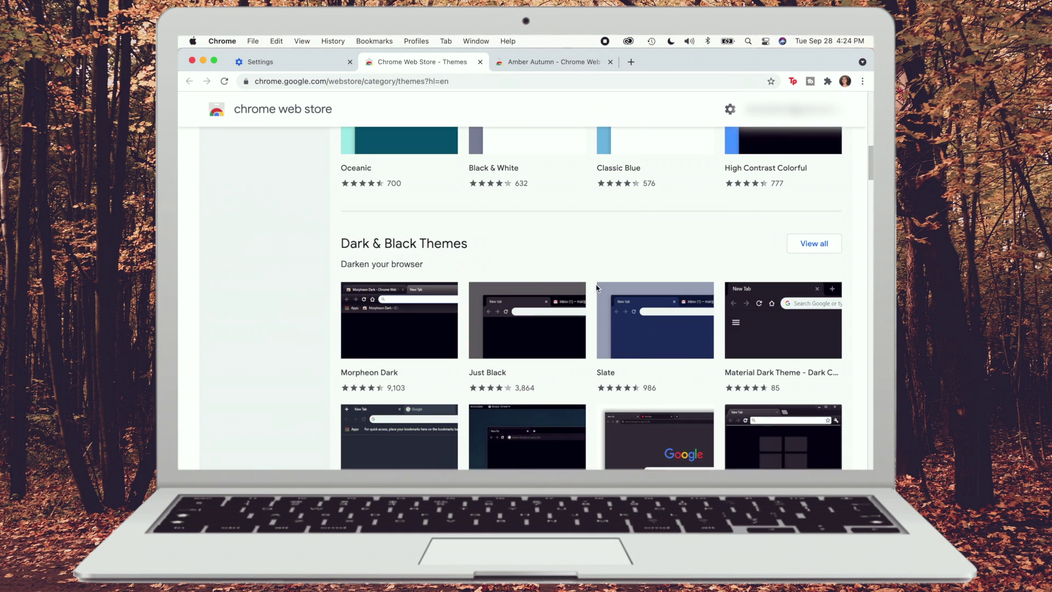
scroll(597, 288, down, 2)
scroll(596, 288, down, 15)
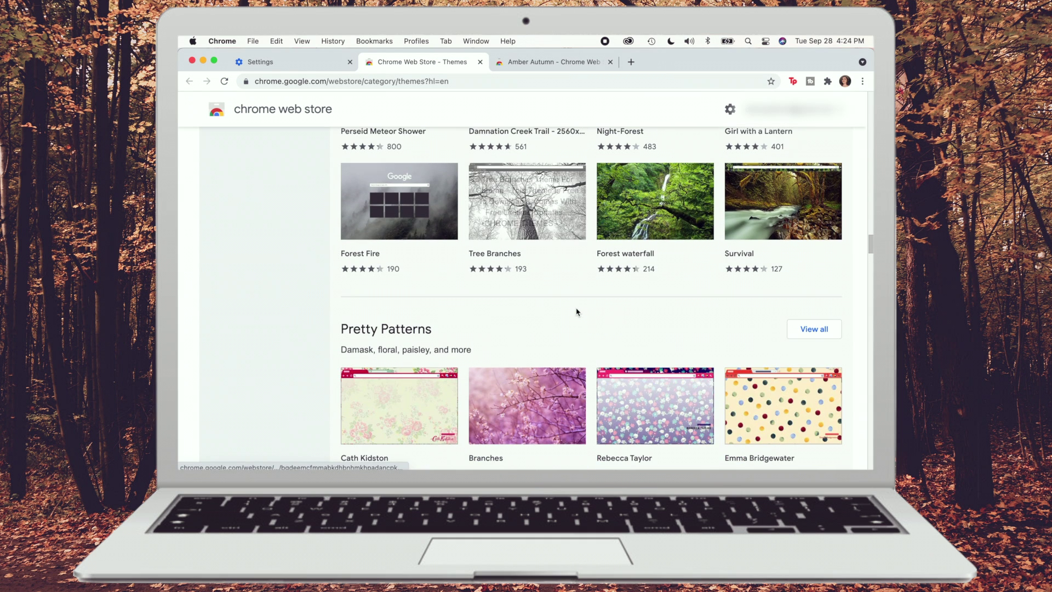
click(531, 62)
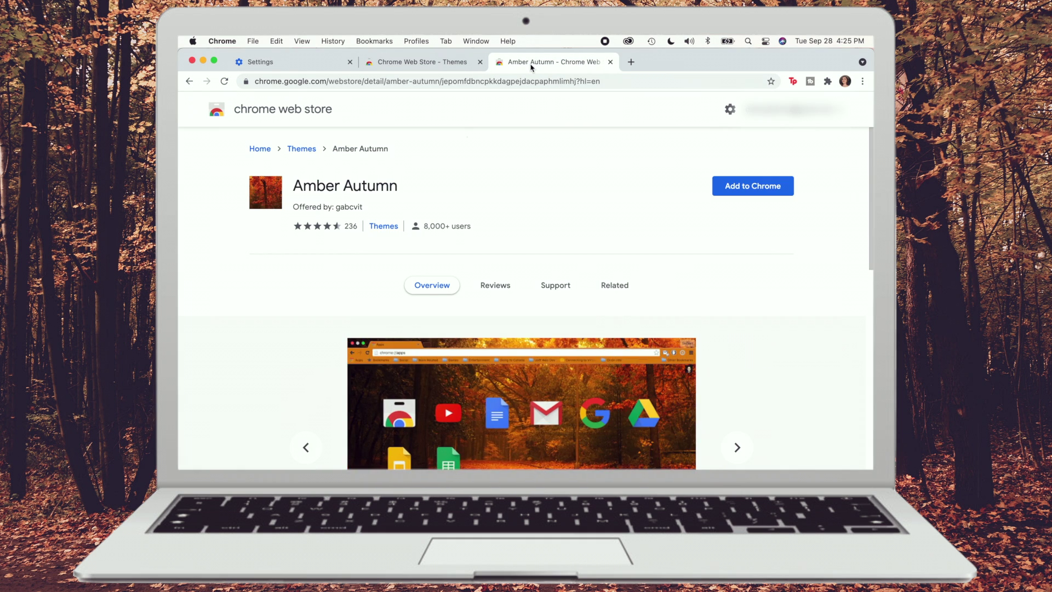
scroll(516, 217, down, 1)
scroll(517, 216, down, 1)
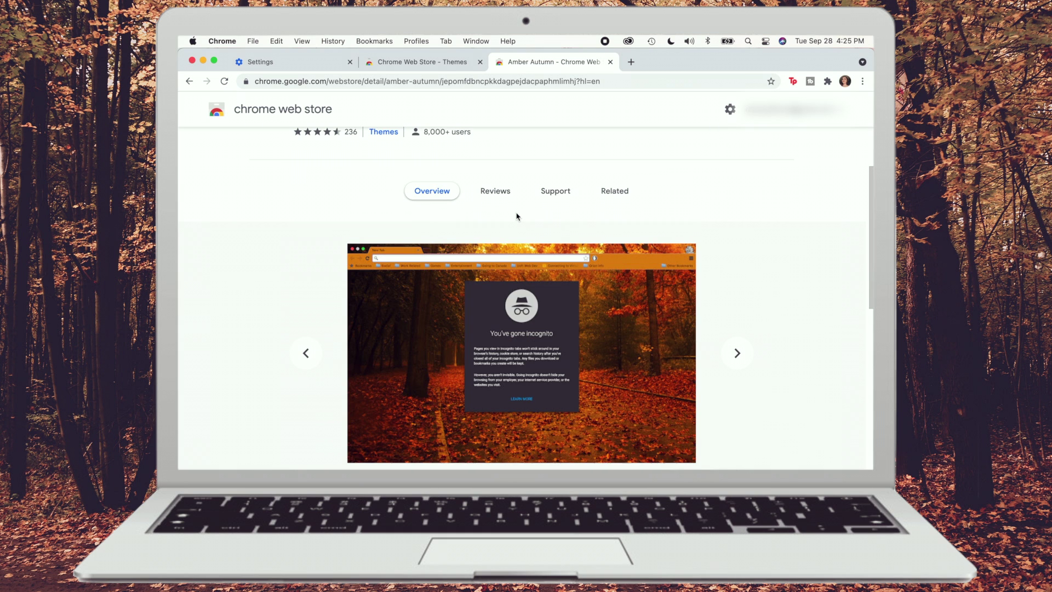
scroll(517, 216, up, 2)
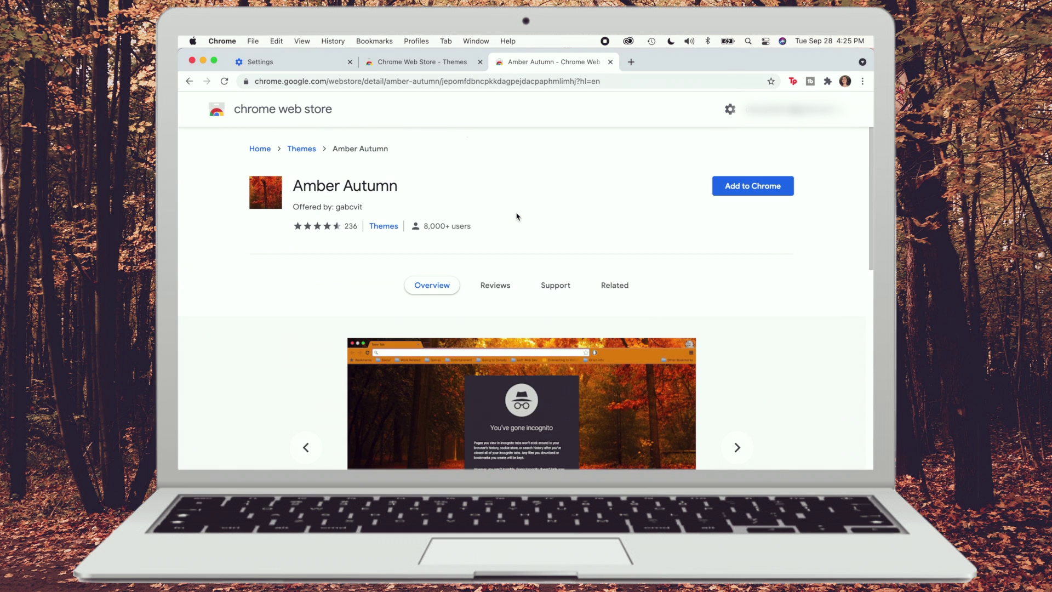
click(747, 187)
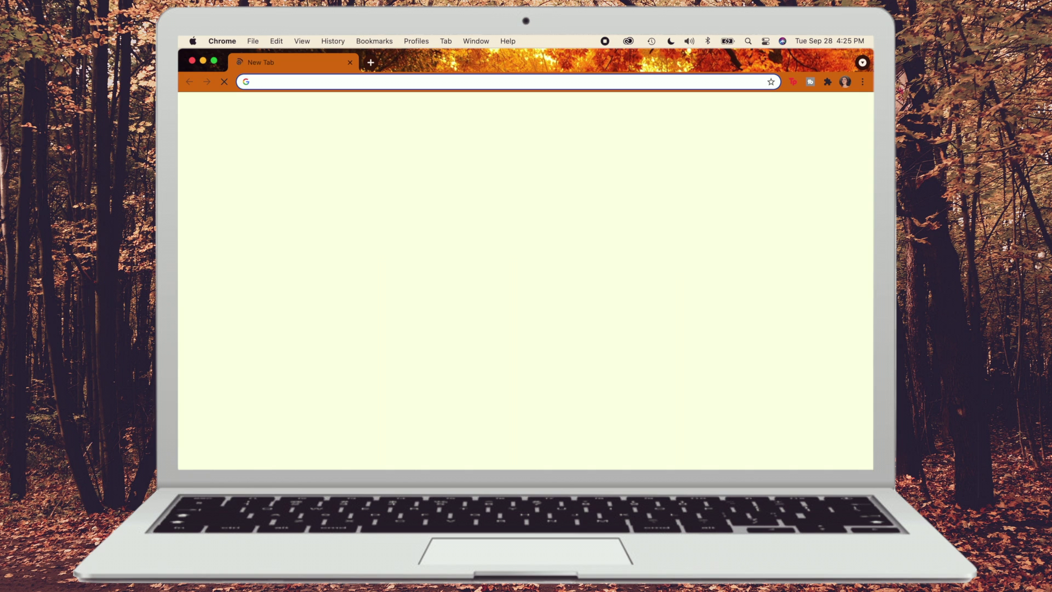